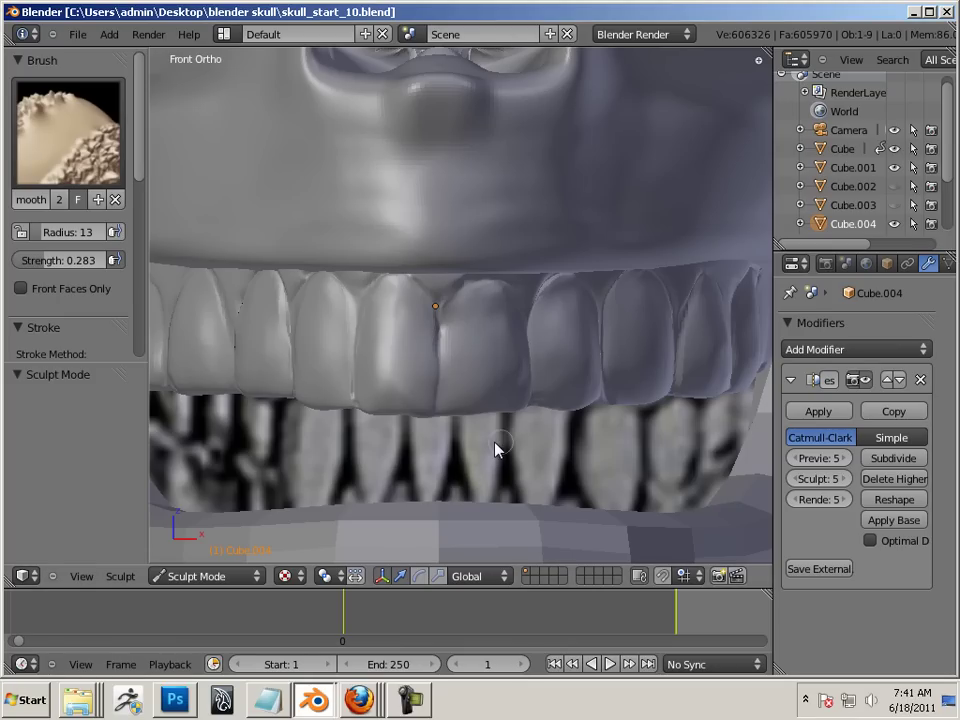
Step: Choose a different key configuration in the input section of the user preferences and close the preferences window
scroll(500, 443, down, 5)
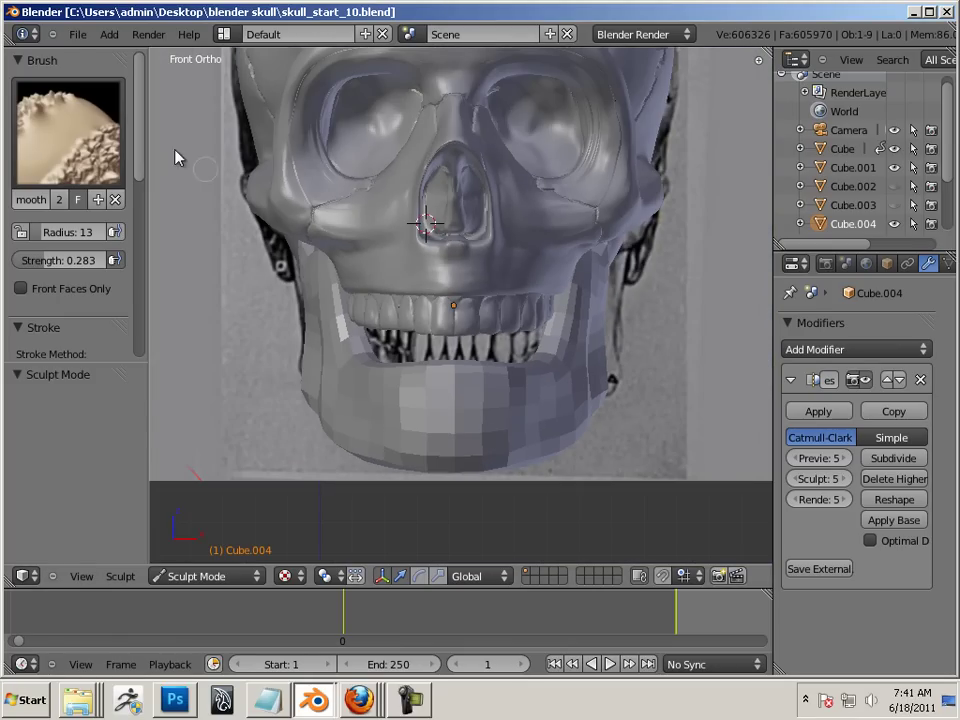
click(77, 34)
click(150, 220)
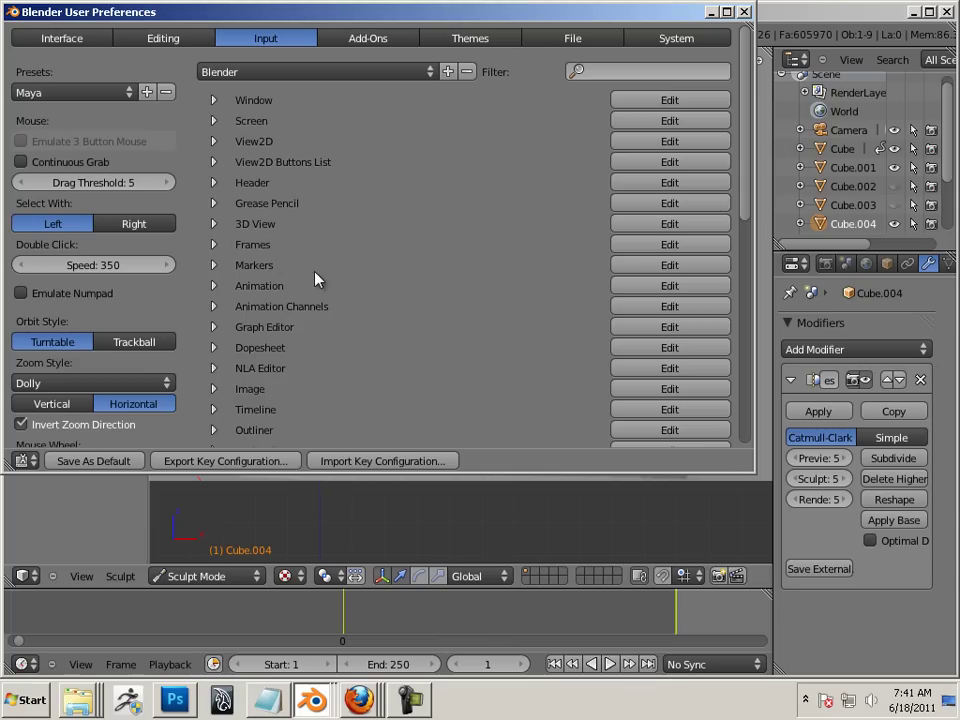
click(313, 72)
click(230, 109)
click(745, 12)
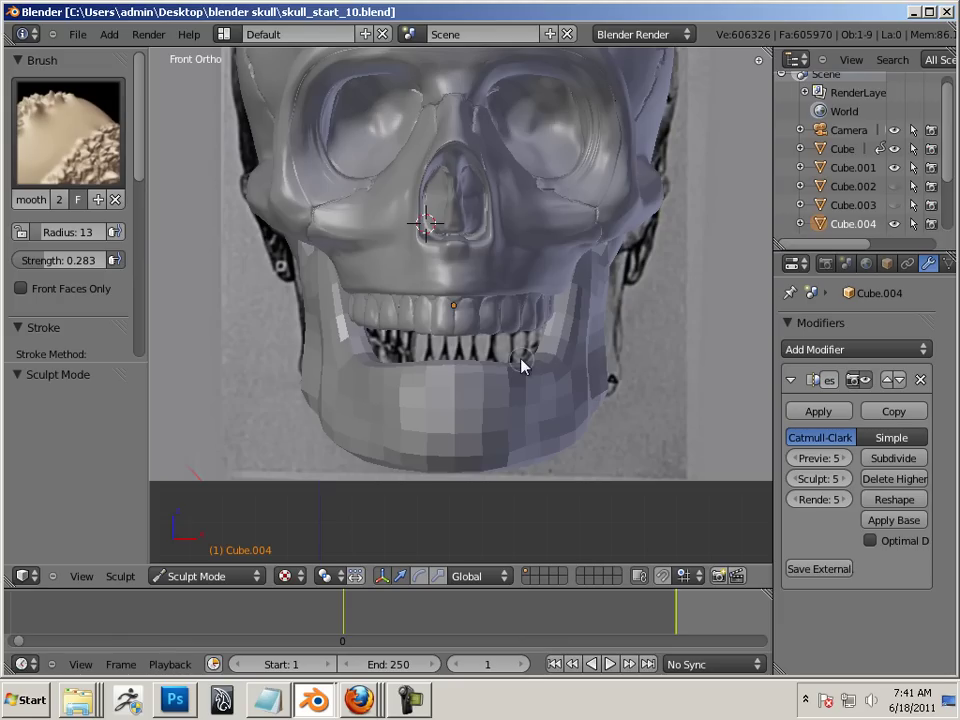
Step: Switch to Object Mode and set the upper skull's Multires preview level to 1
scroll(750, 455, down, 1)
scroll(572, 413, up, 3)
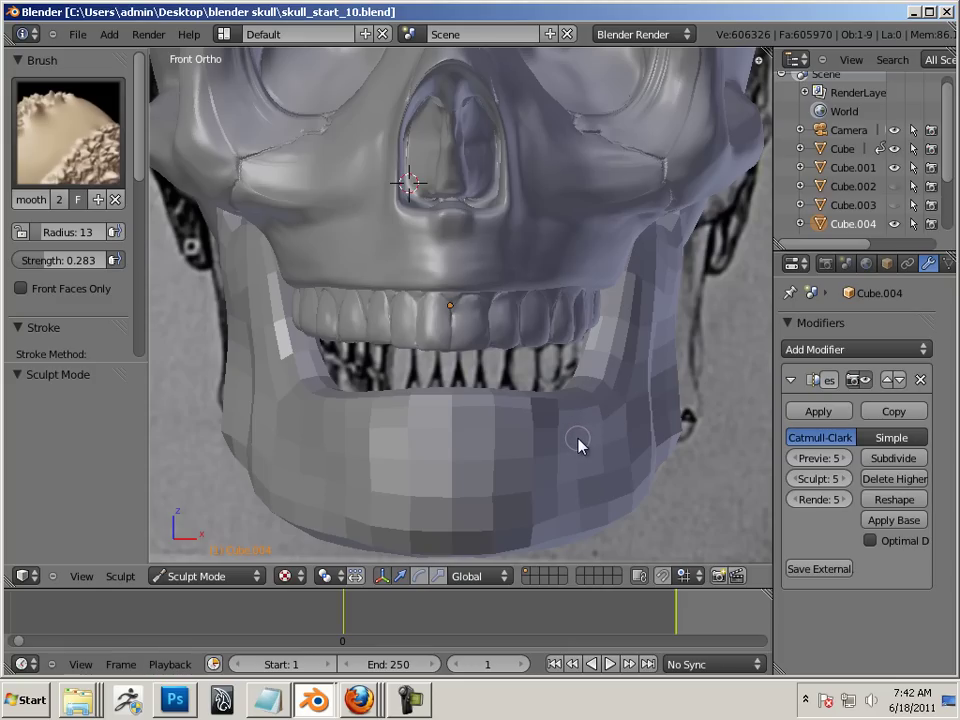
click(226, 577)
click(220, 559)
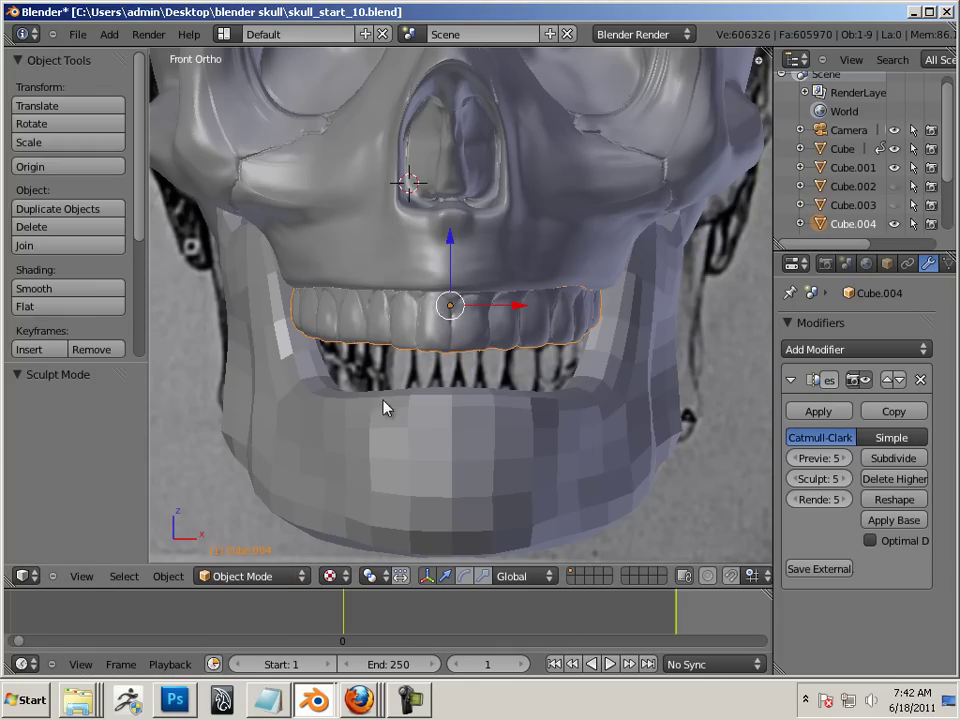
right_click(394, 258)
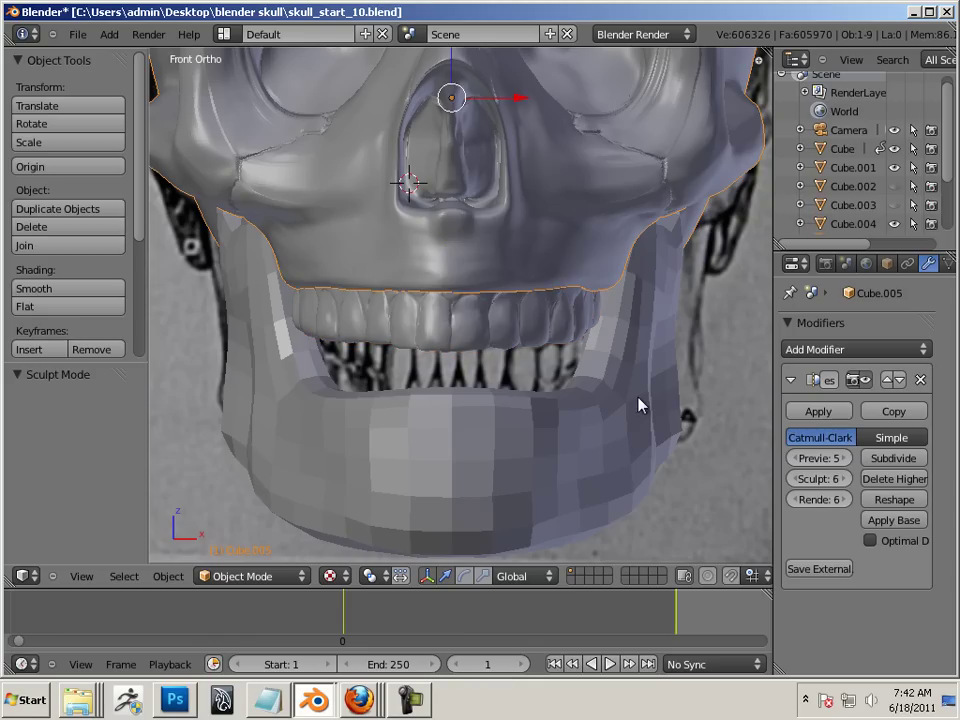
click(793, 458)
click(793, 458)
click(794, 458)
click(795, 458)
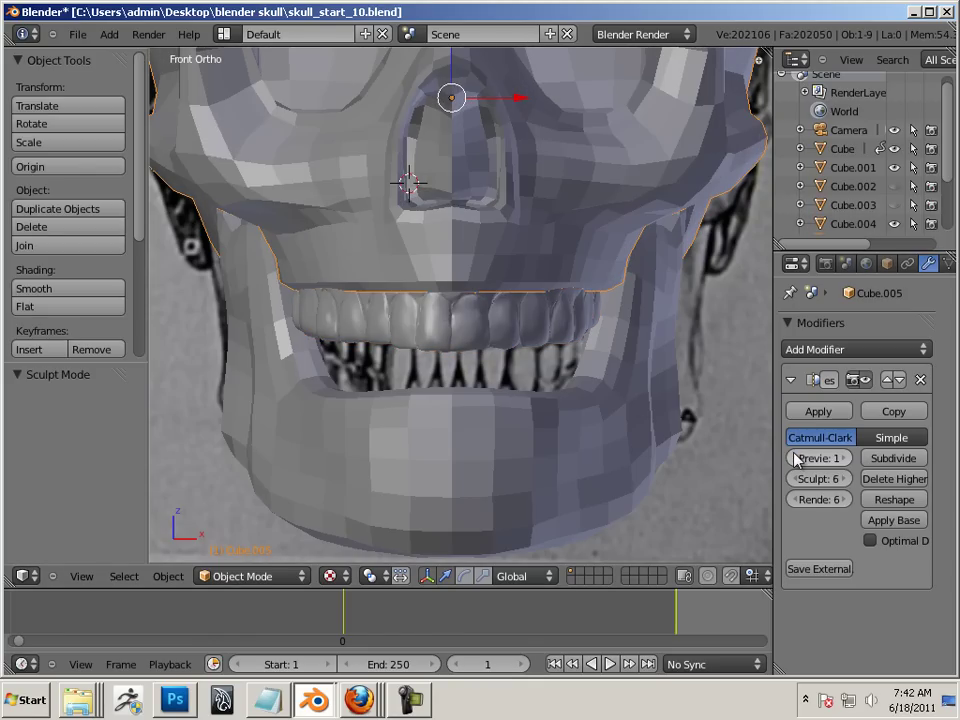
Step: Set the Multires preview level of the upper teeth to 3
right_click(469, 326)
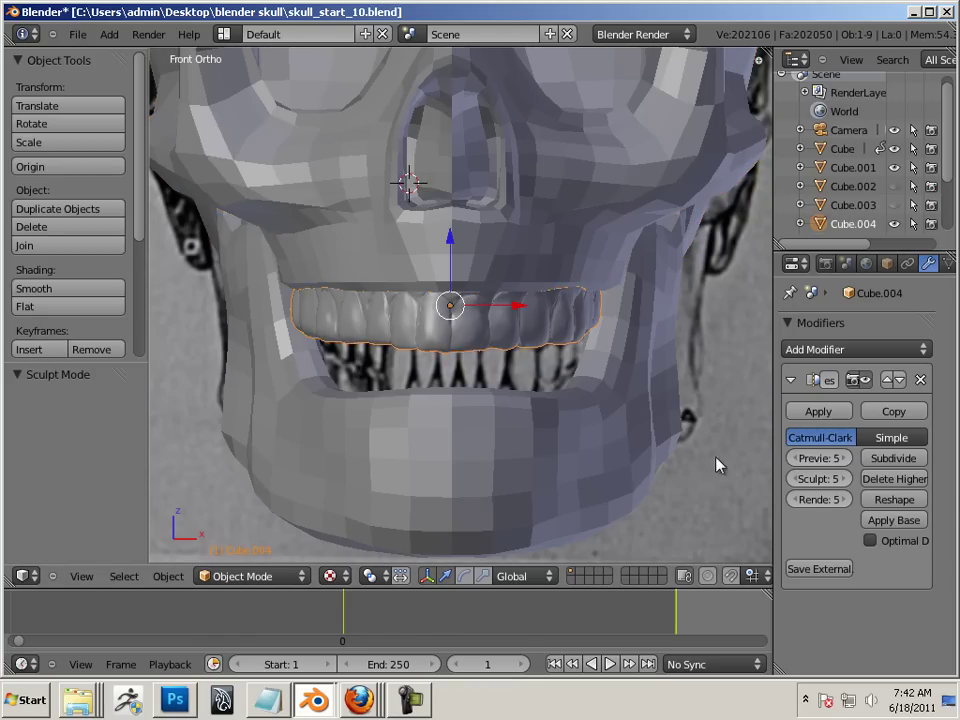
click(797, 458)
click(797, 458)
click(797, 458)
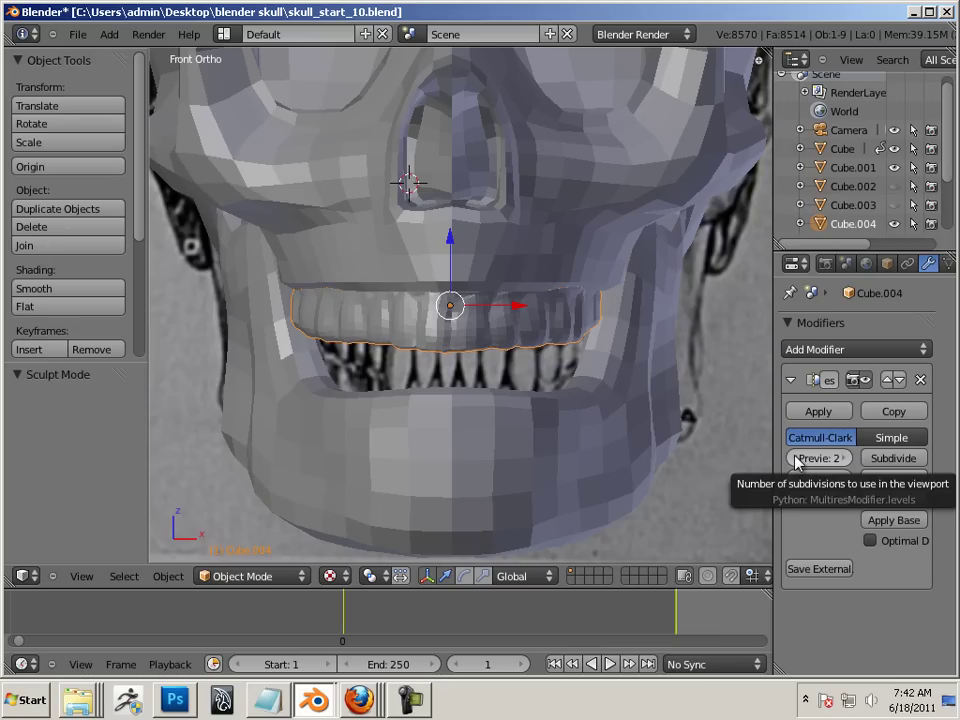
click(842, 458)
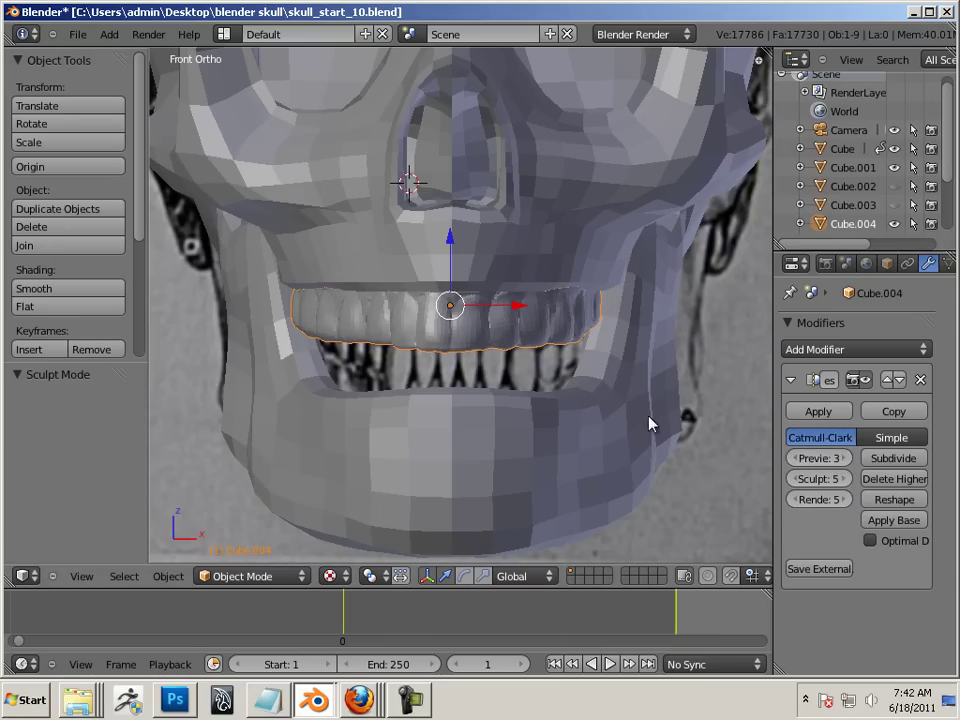
Step: Hide the lower jaw object Cube.001 and show the lower teeth block Cube.003
click(912, 224)
click(895, 167)
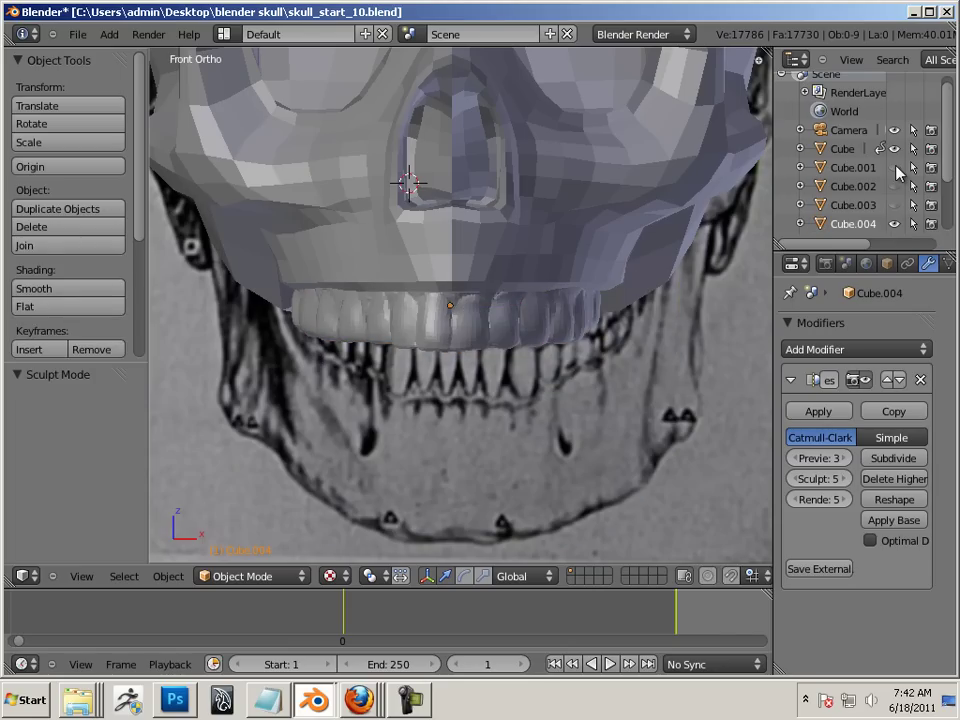
click(894, 205)
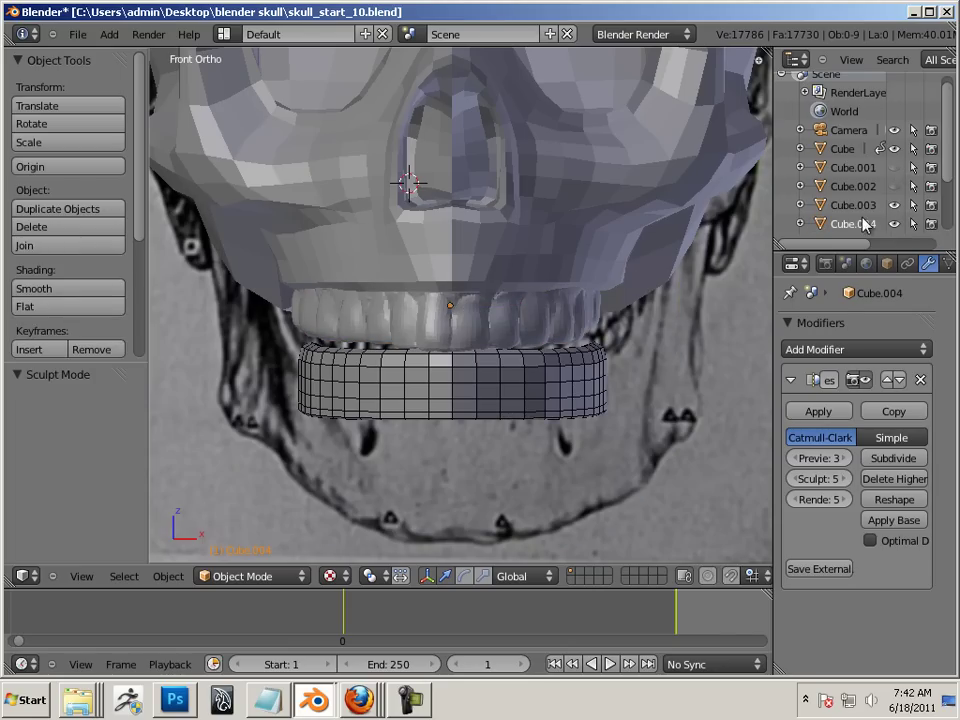
Step: Select the lower teeth block and set both its Multires preview and sculpt levels to 5
key(Tab)
key(Tab)
right_click(493, 390)
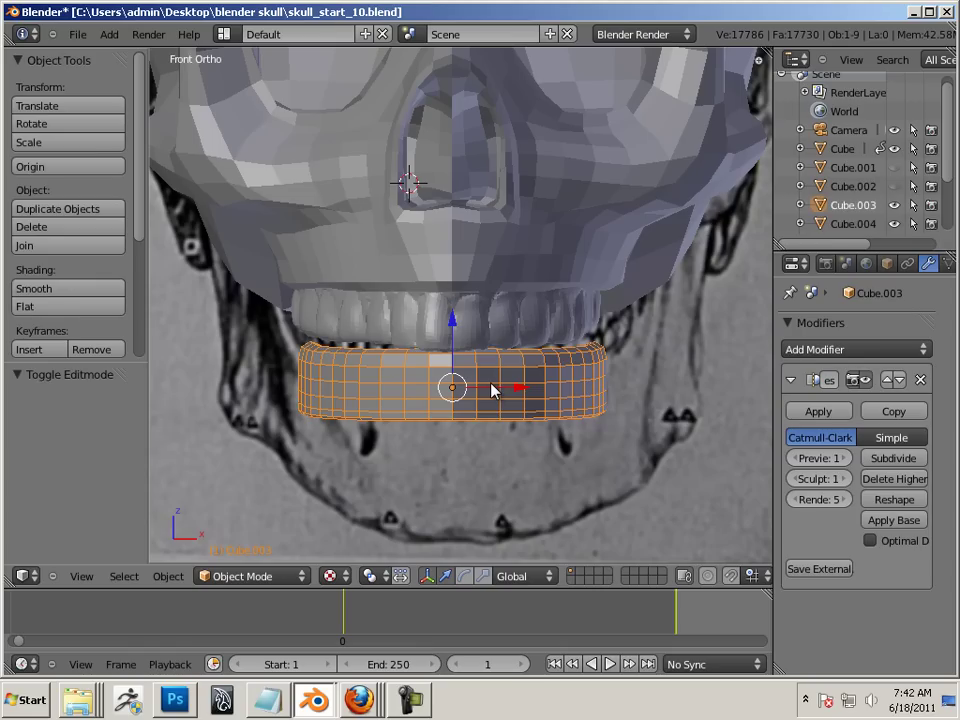
click(850, 479)
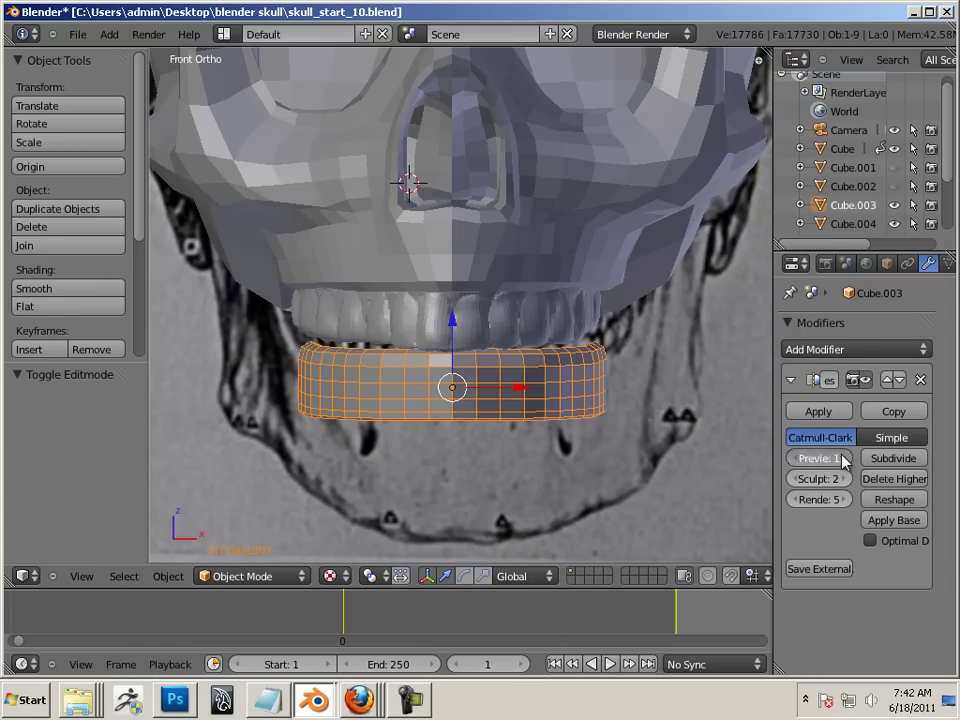
click(846, 458)
click(846, 479)
click(846, 458)
click(847, 479)
click(847, 458)
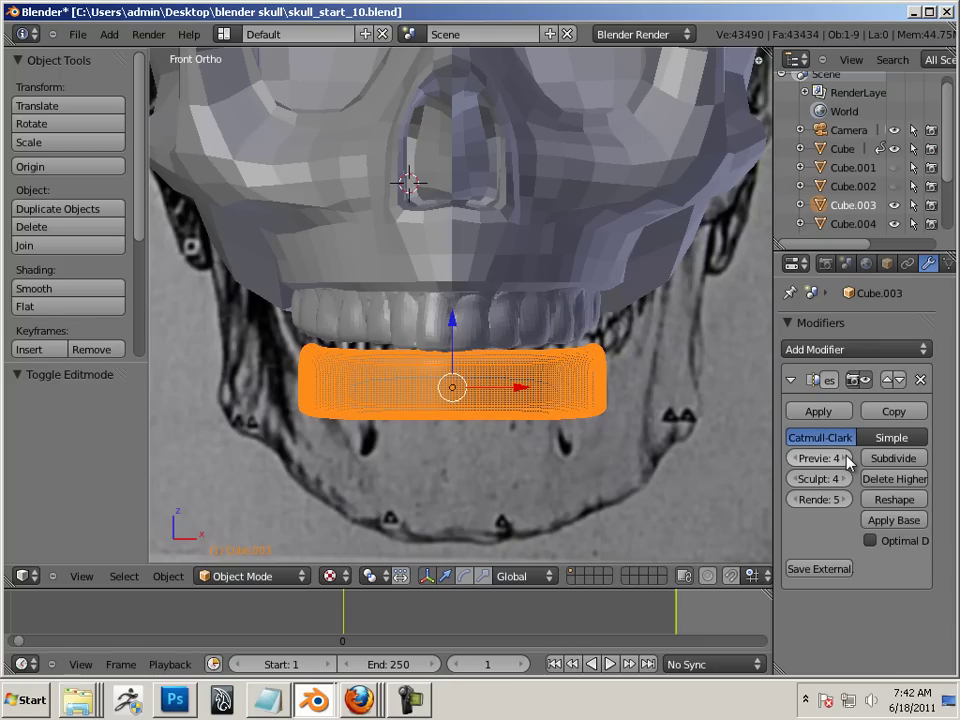
click(848, 459)
click(850, 479)
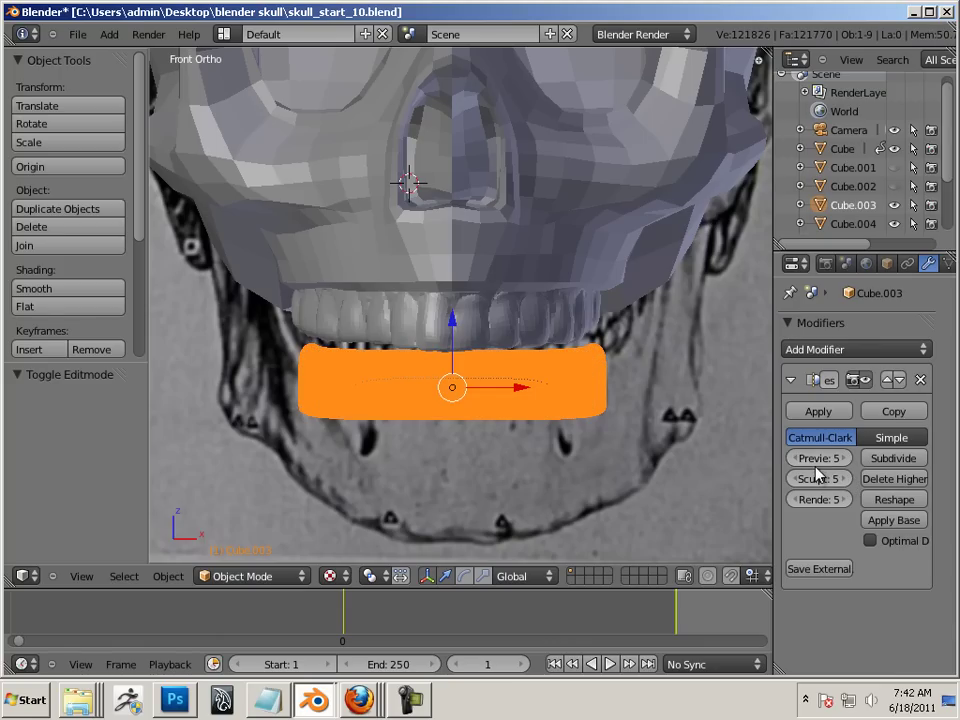
Step: Turn off the wire display of the lower teeth block in its object display settings
click(889, 265)
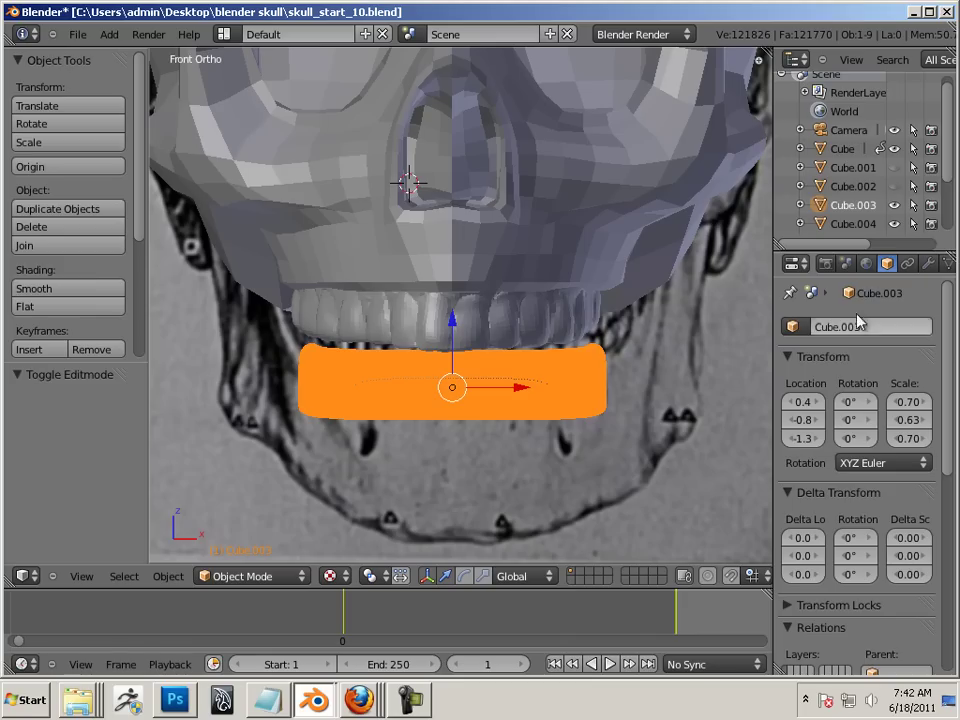
scroll(831, 535, down, 5)
scroll(829, 535, down, 3)
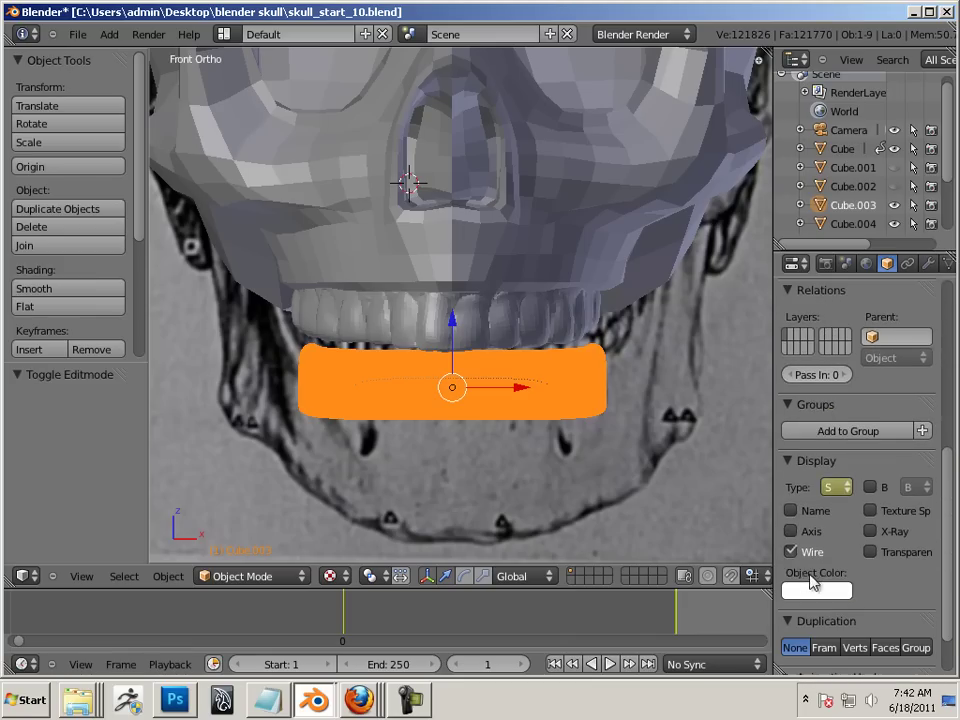
click(790, 553)
Step: Move the lower teeth block straight down to uncover the reference's lower teeth and raise the upper teeth slightly along Z
scroll(658, 432, up, 2)
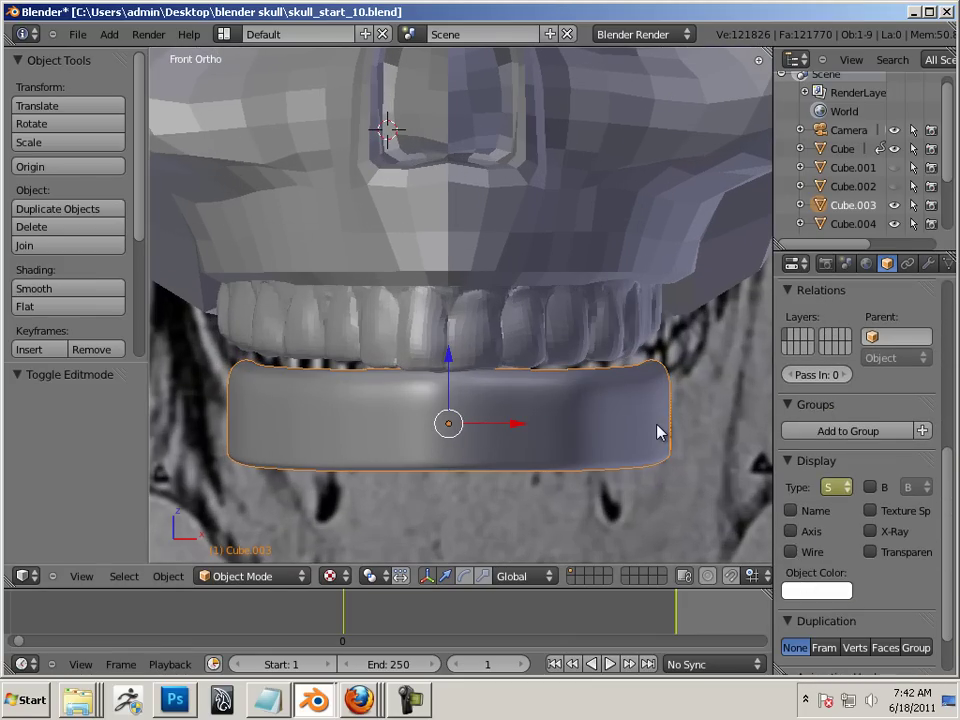
scroll(658, 432, down, 2)
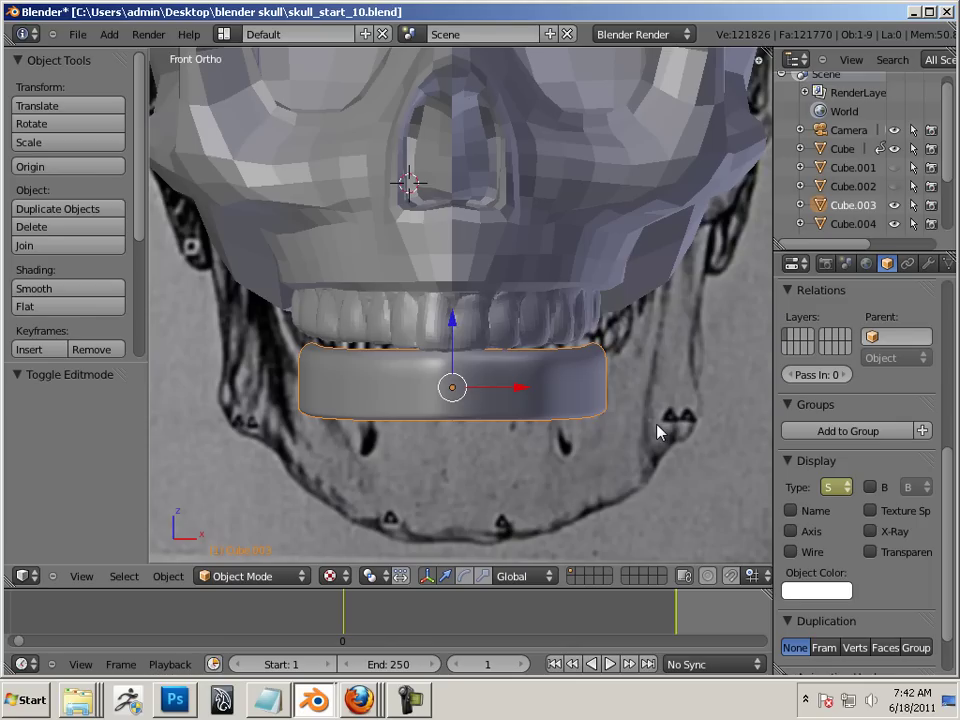
scroll(658, 432, up, 1)
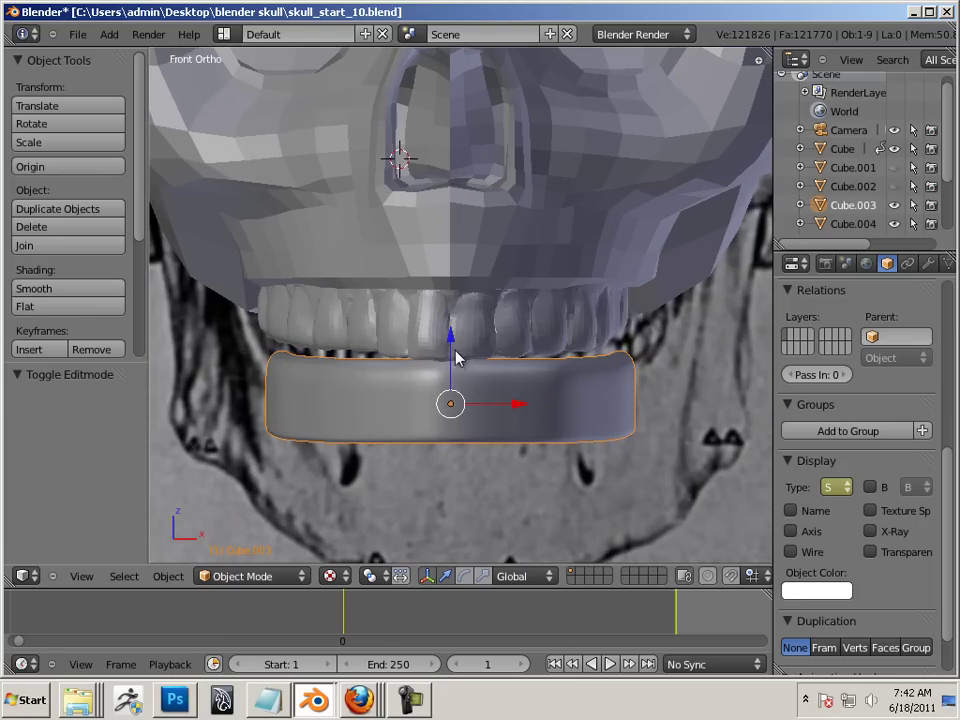
drag(452, 340, 457, 413)
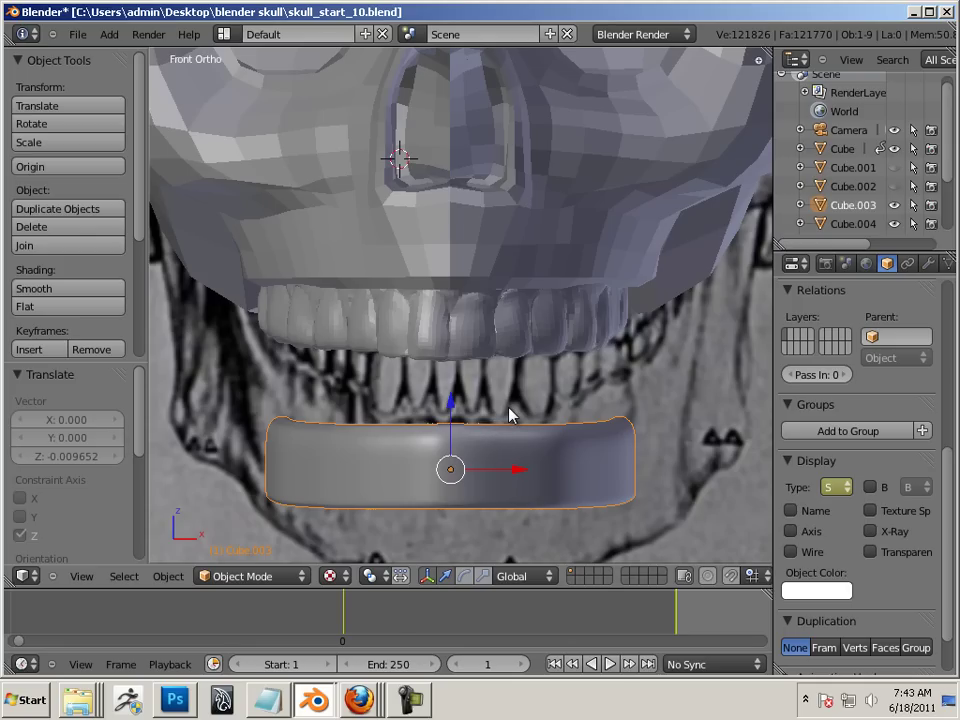
right_click(495, 340)
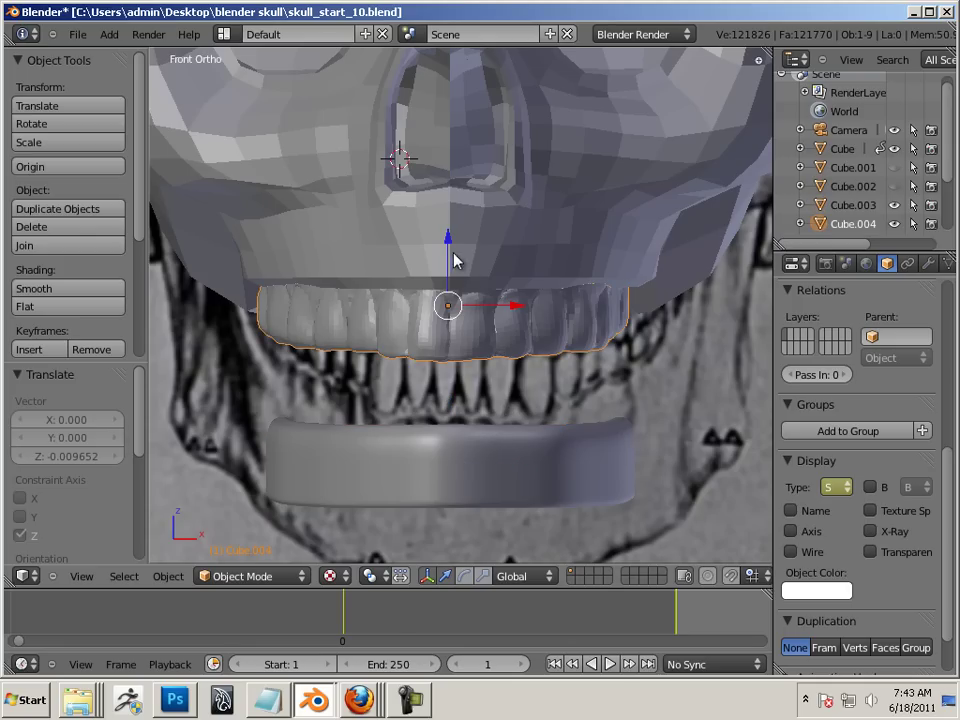
drag(448, 258, 448, 236)
Step: Put the lower teeth block into Sculpt Mode and reduce the brush radius to 8
right_click(473, 478)
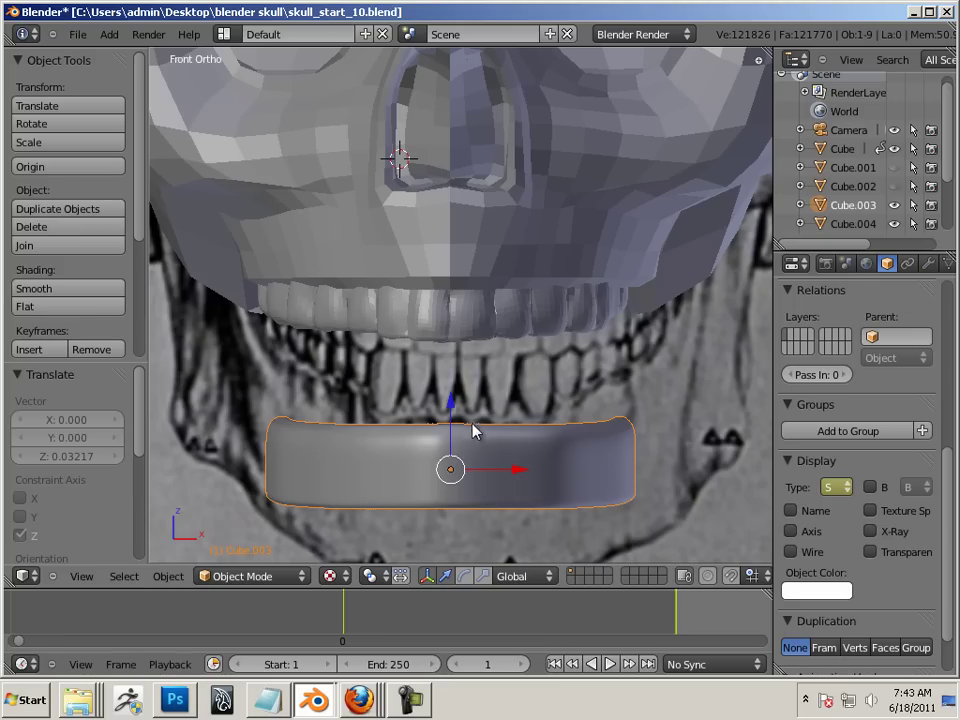
click(253, 576)
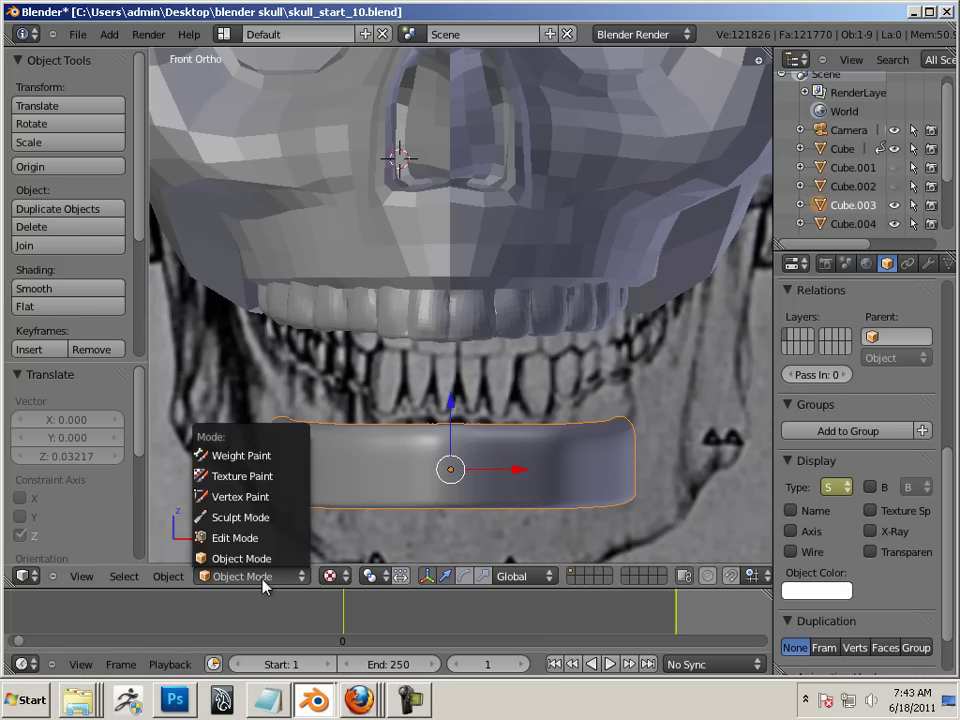
click(255, 514)
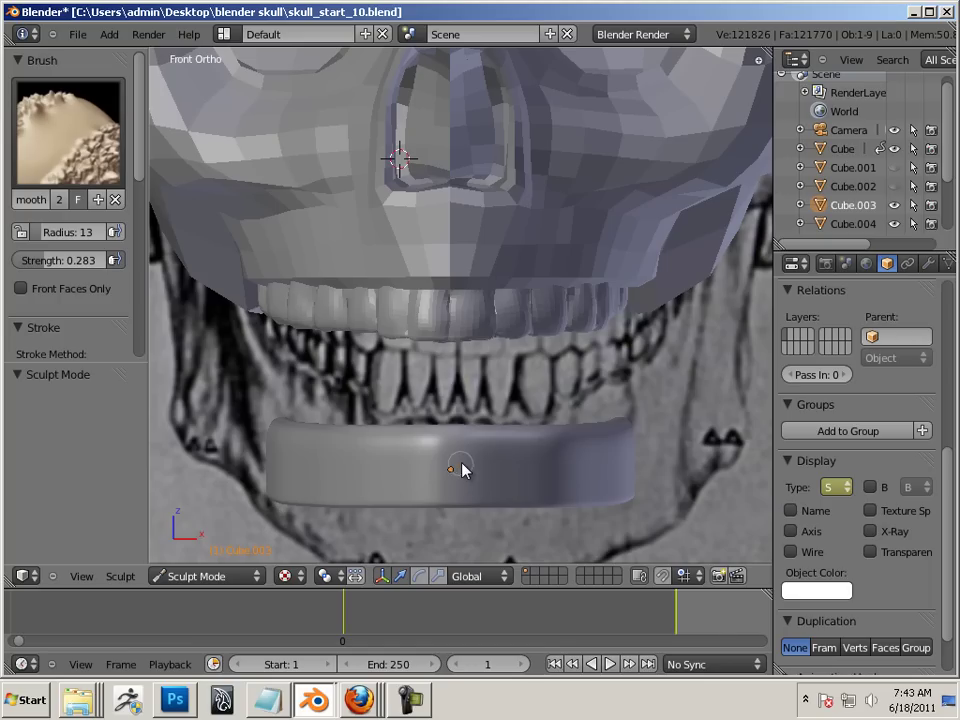
key(bracketleft)
key(bracketleft)
key(bracketleft)
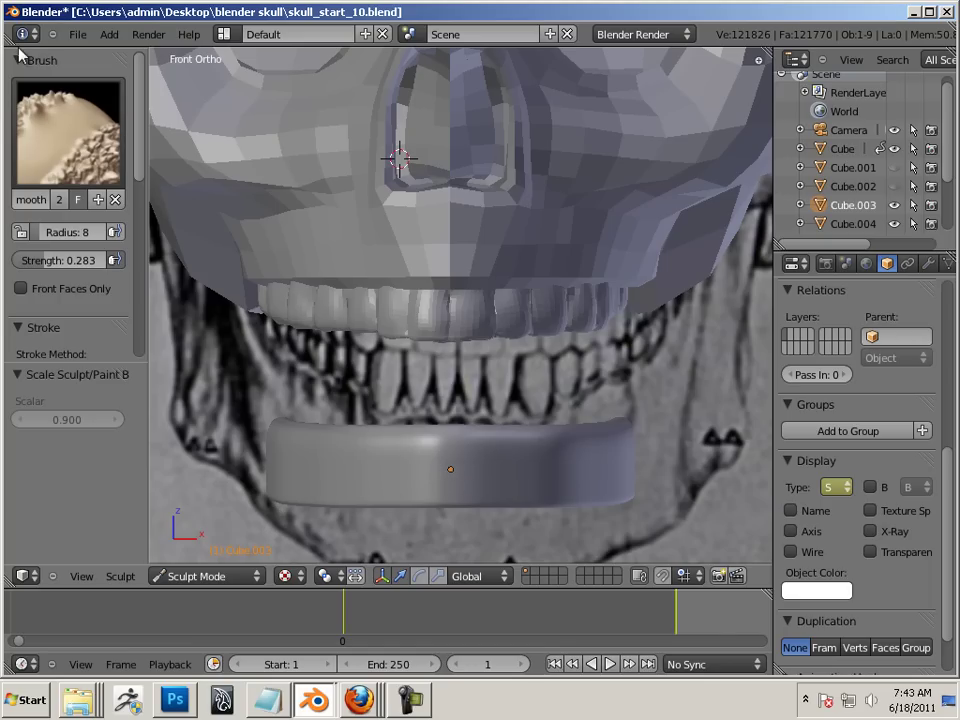
Step: Save the scene as a new file named skull_start_11.blend in the blender skull folder
click(82, 32)
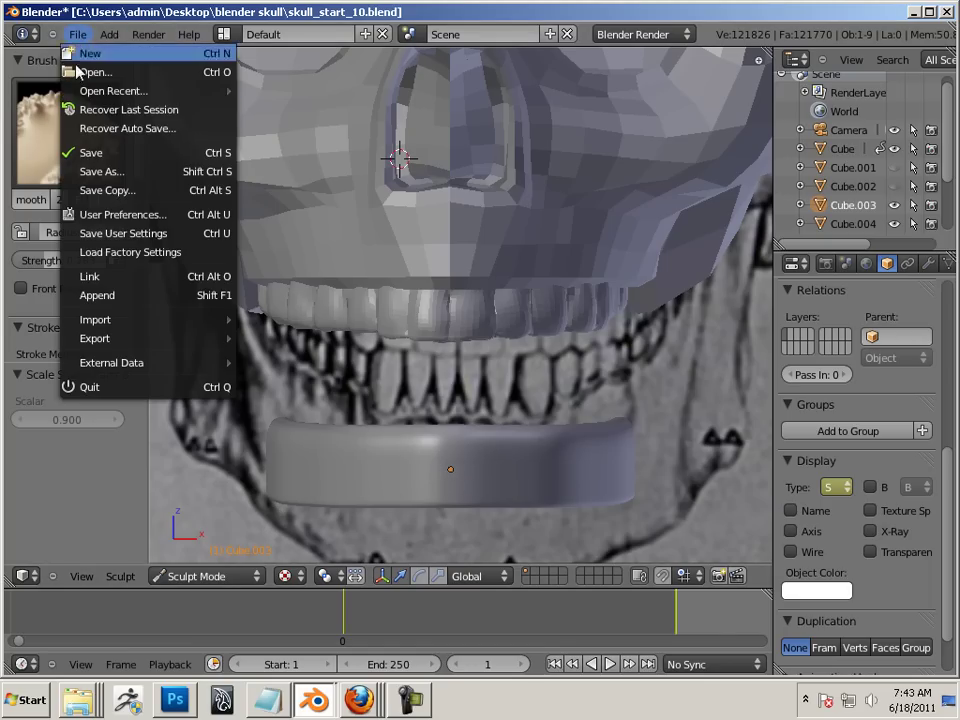
click(100, 172)
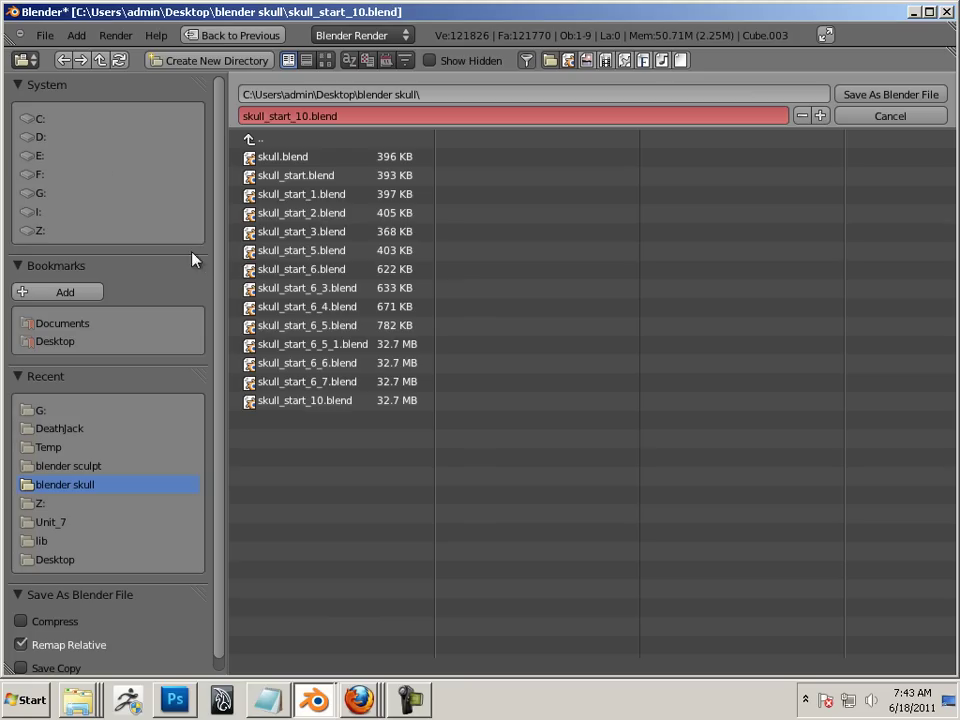
click(306, 116)
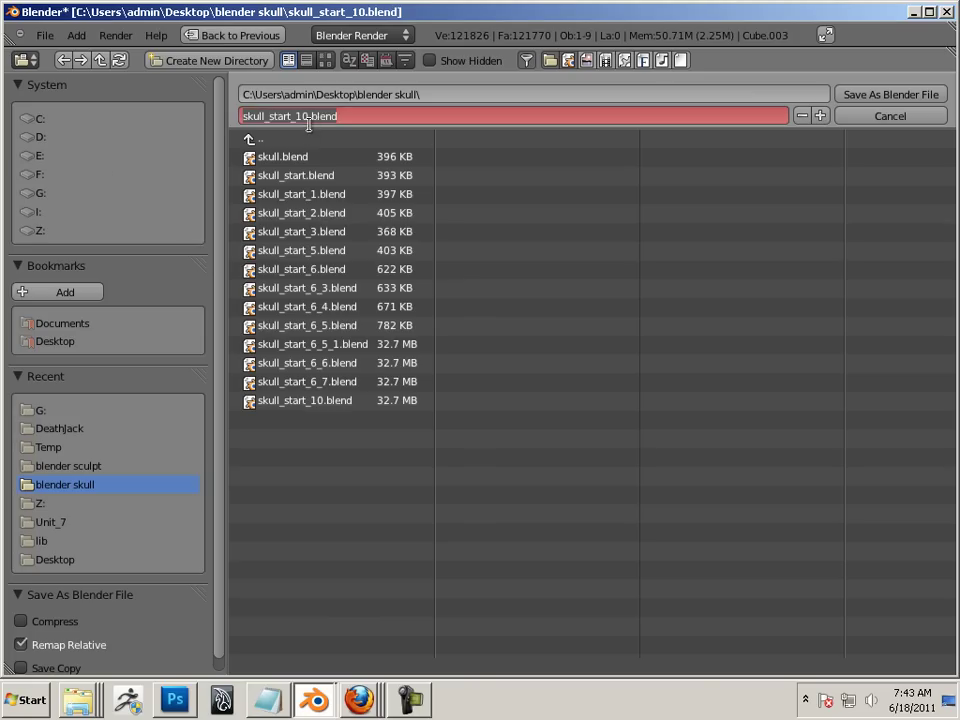
click(309, 118)
key(BackSpace)
text(1)
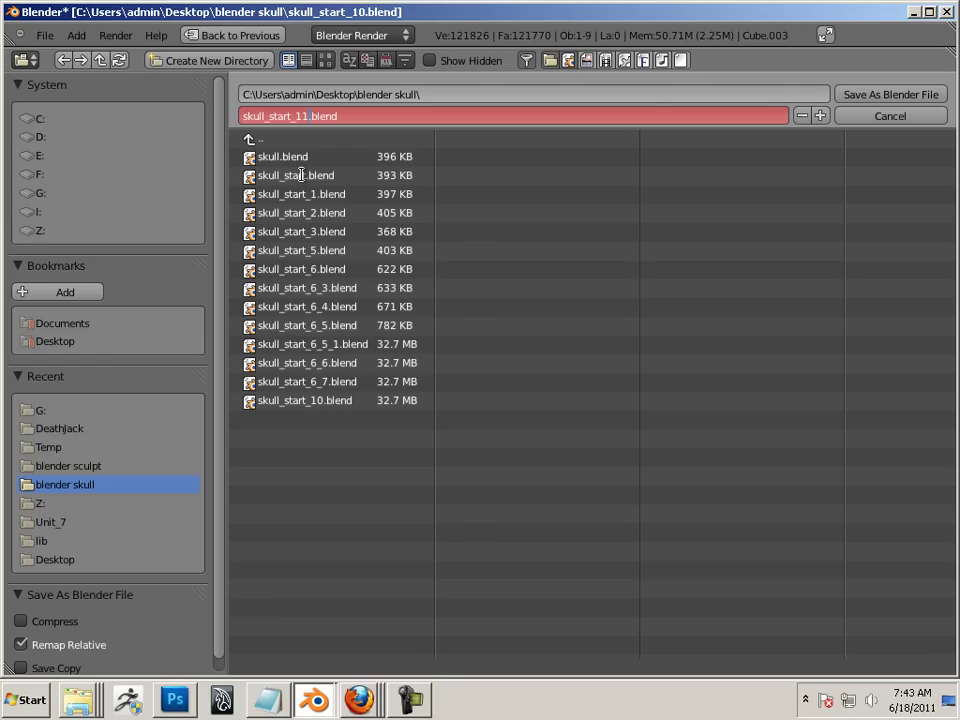
click(893, 97)
click(895, 103)
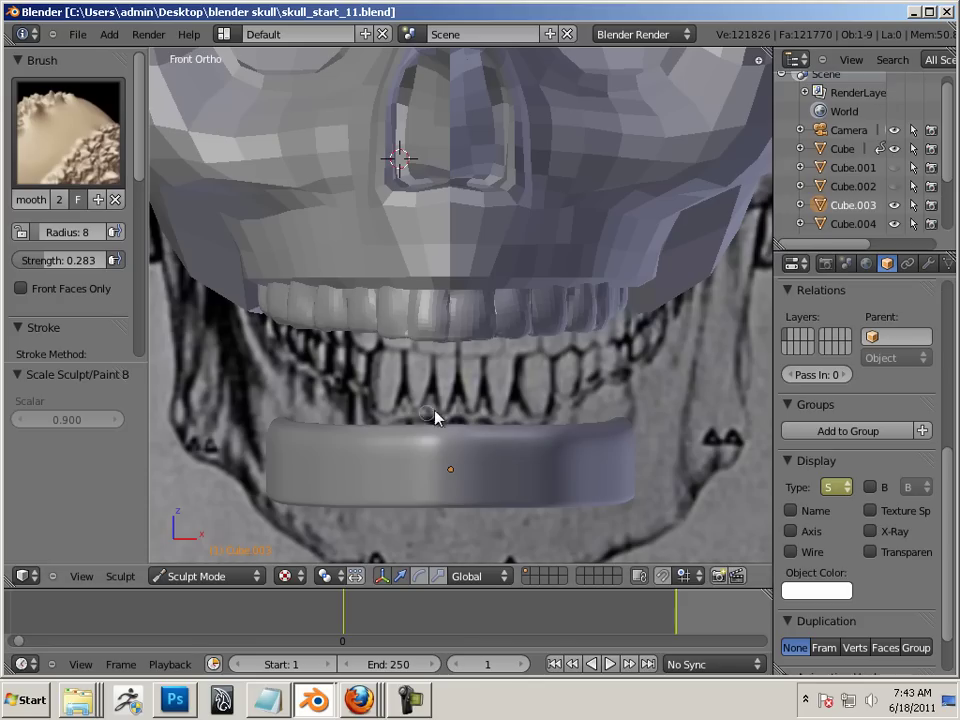
Step: Switch the sculpting brush from Smooth to Draw for work on the lower teeth block
drag(436, 439, 441, 461)
key(bracketright)
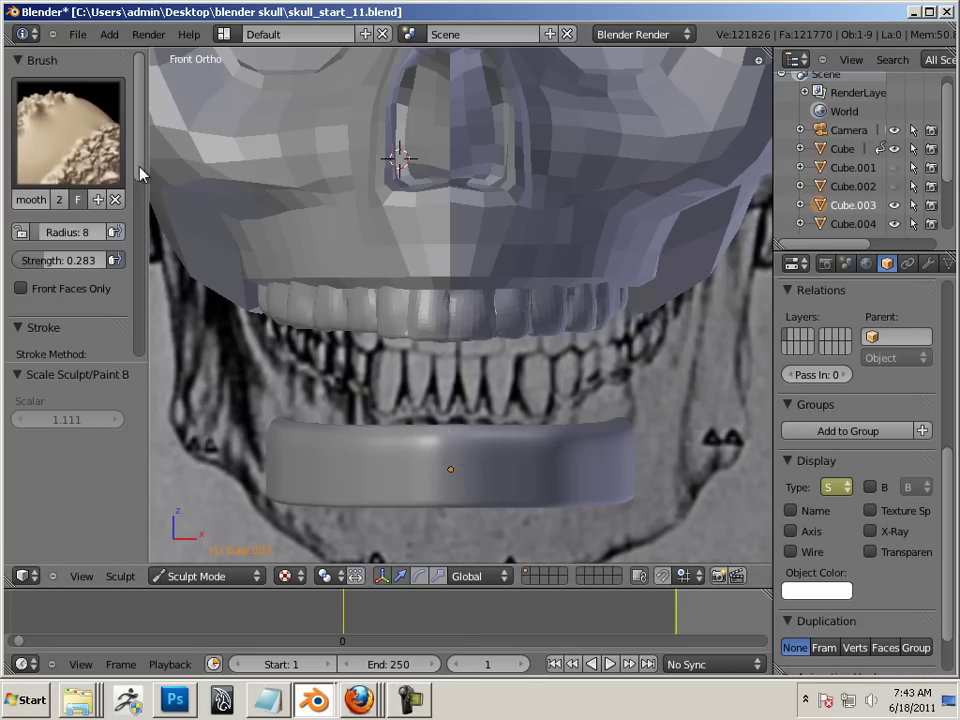
mouse_move(136, 167)
mouse_down()
mouse_move(146, 216)
mouse_move(144, 338)
mouse_up()
key(bracketleft)
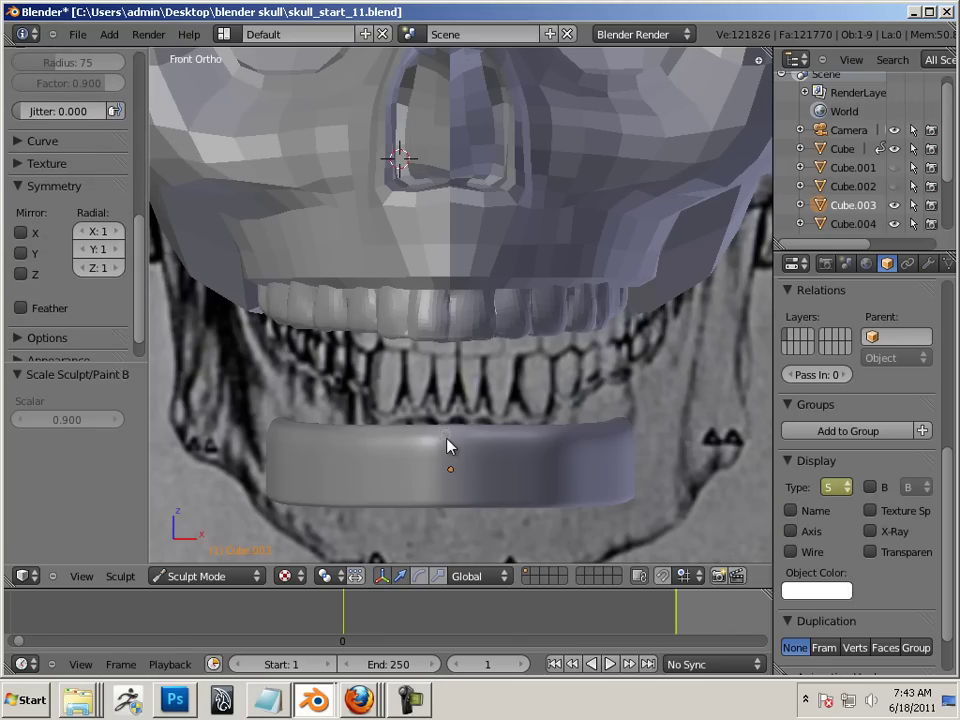
scroll(105, 216, up, 5)
click(81, 141)
click(415, 235)
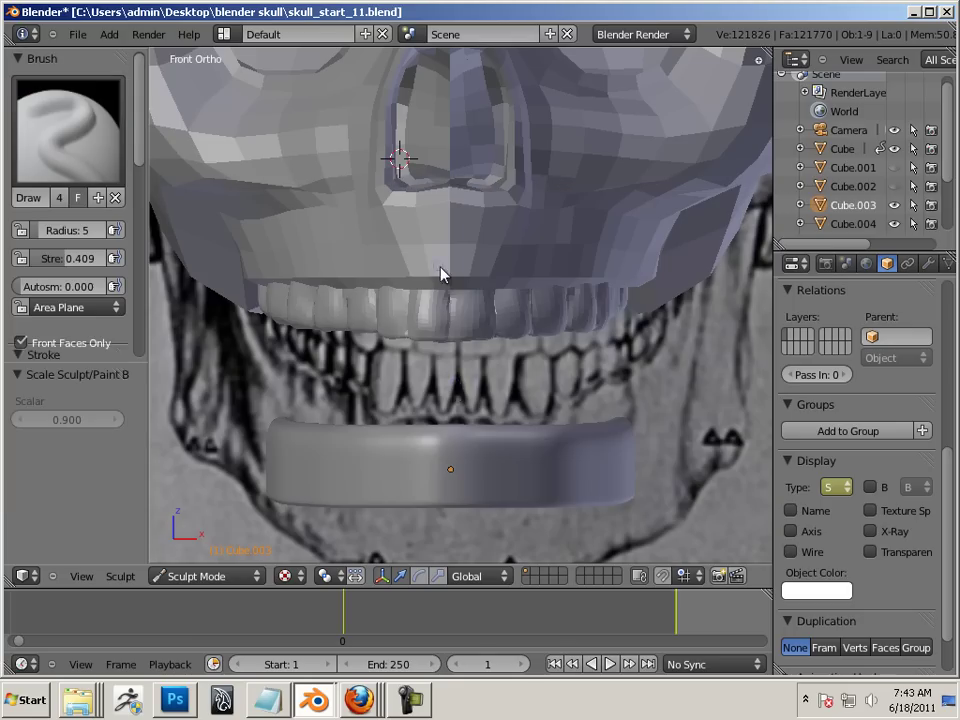
Step: Set the Draw brush to Subtract and notch the tooth divisions all along the upper edge of the lower teeth block
scroll(140, 162, down, 5)
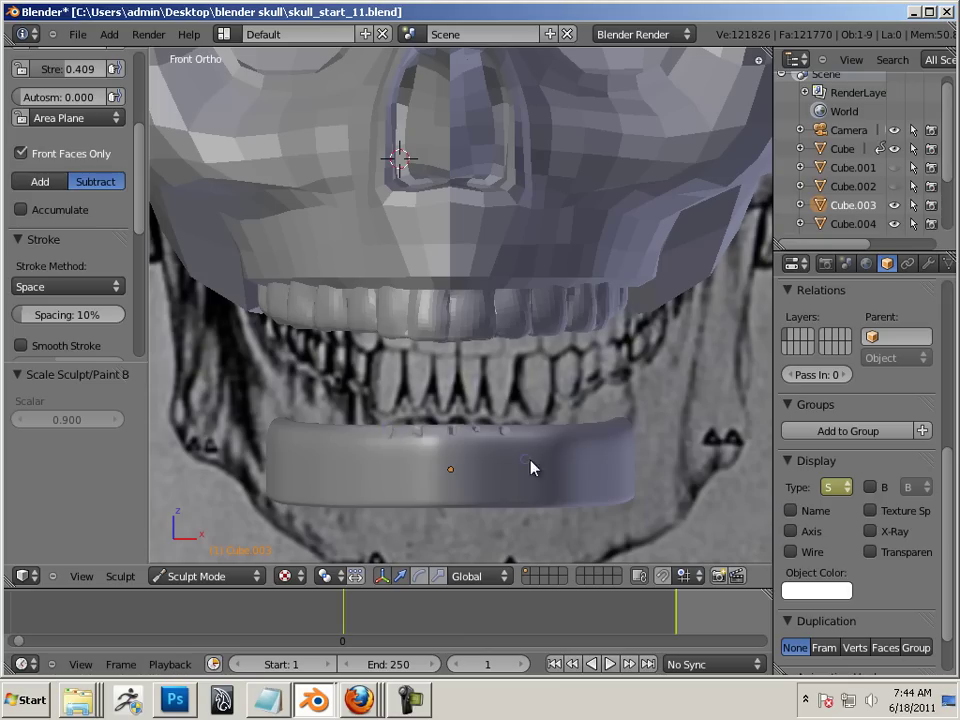
mouse_move(650, 377)
middle_down()
mouse_move(668, 376)
mouse_move(643, 393)
middle_up()
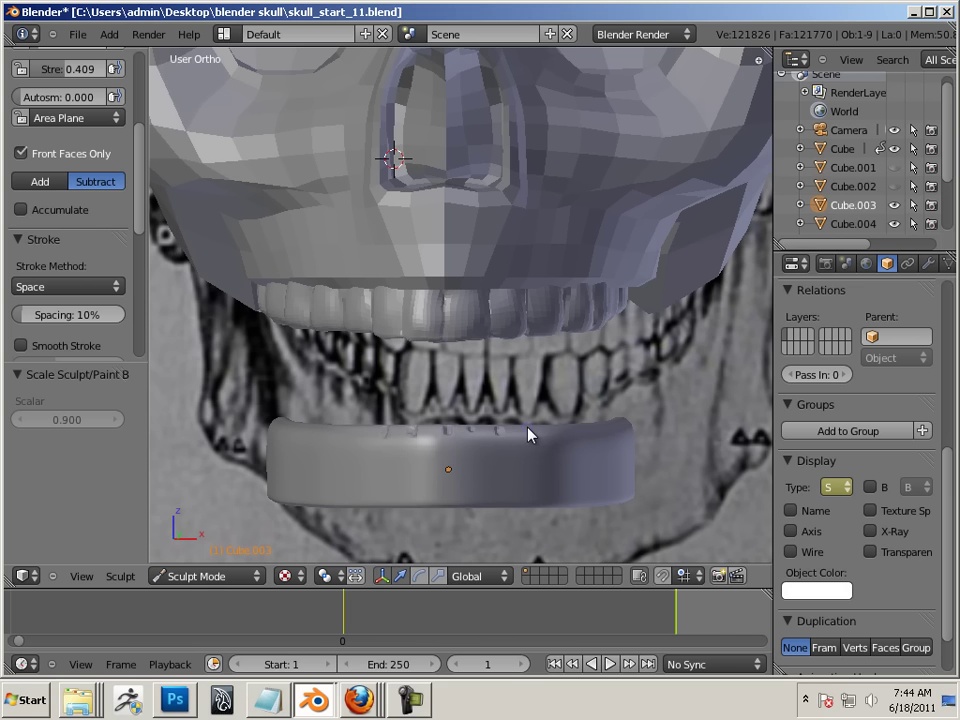
middle_drag(531, 439, 505, 470)
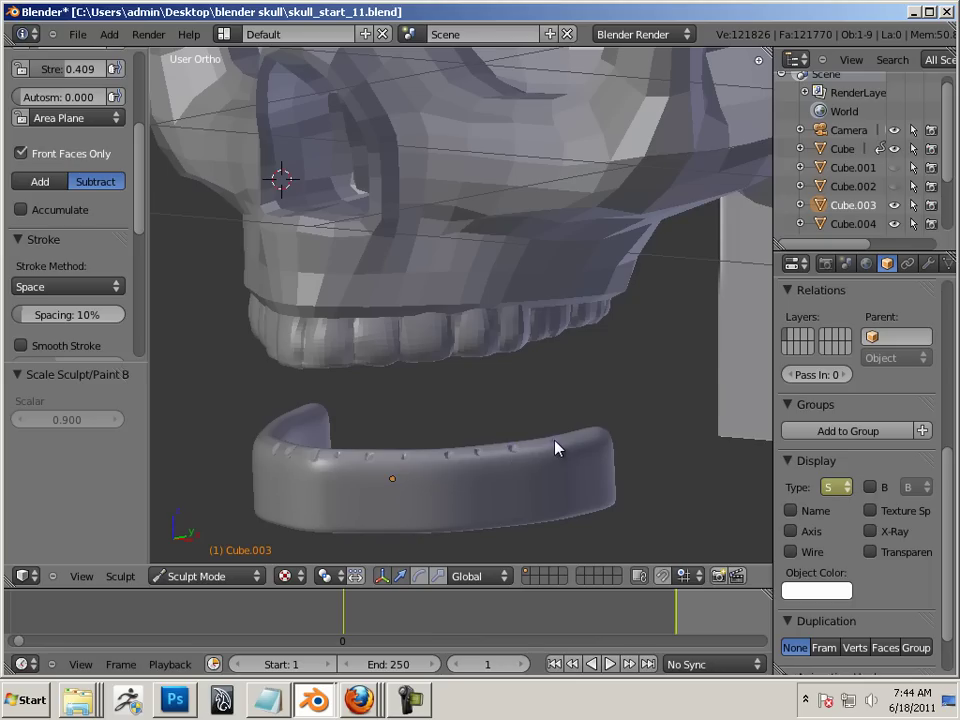
middle_drag(606, 474, 548, 459)
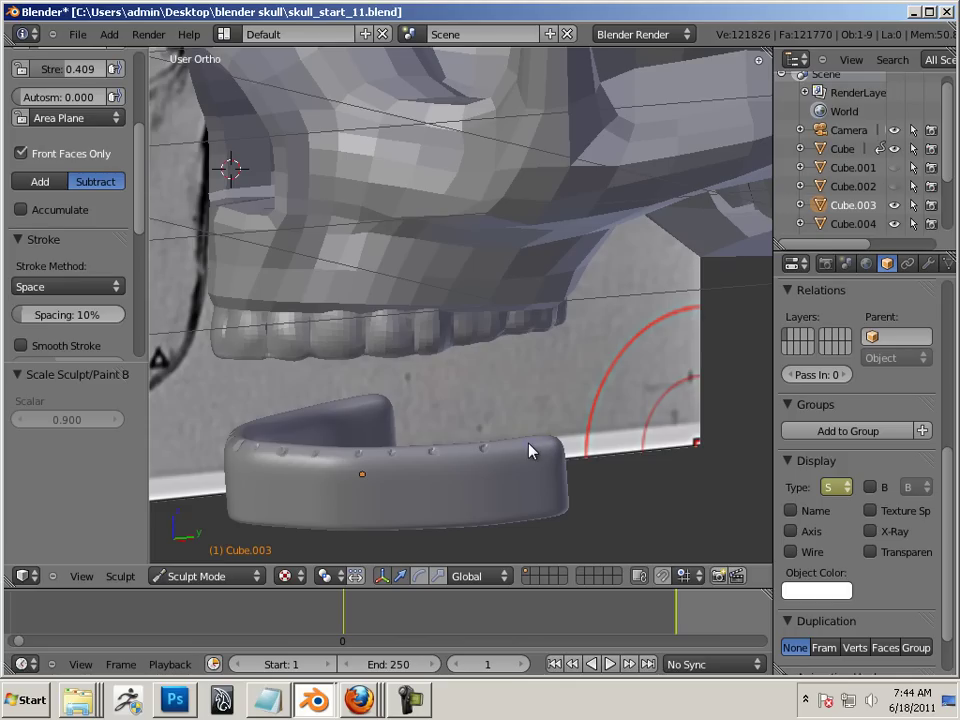
middle_drag(392, 501, 491, 461)
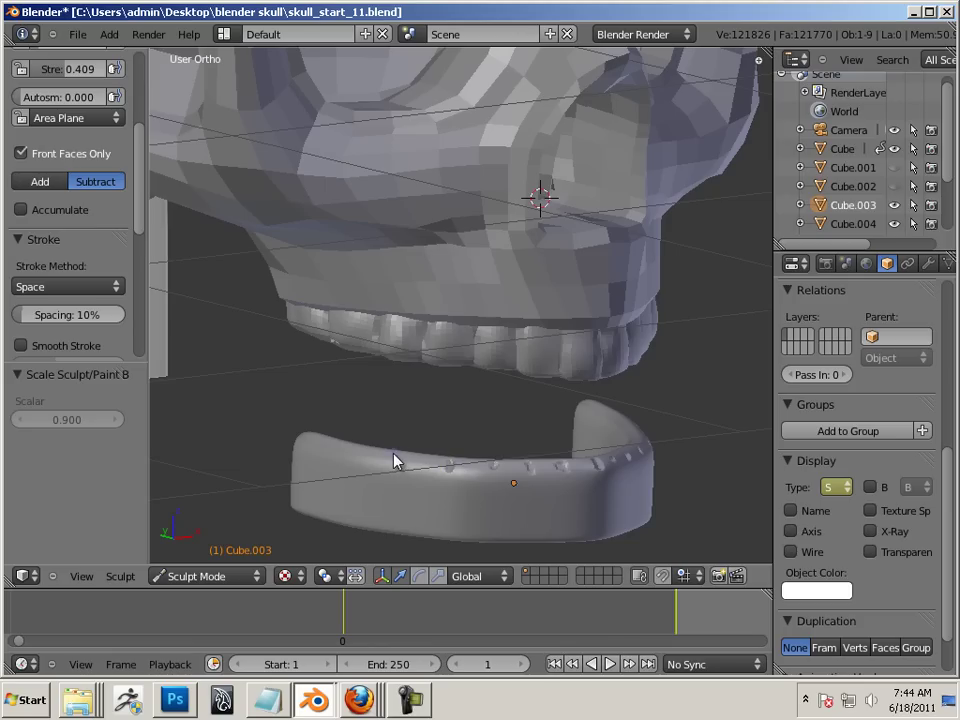
middle_drag(315, 563, 370, 522)
drag(407, 446, 352, 443)
middle_drag(541, 381, 405, 368)
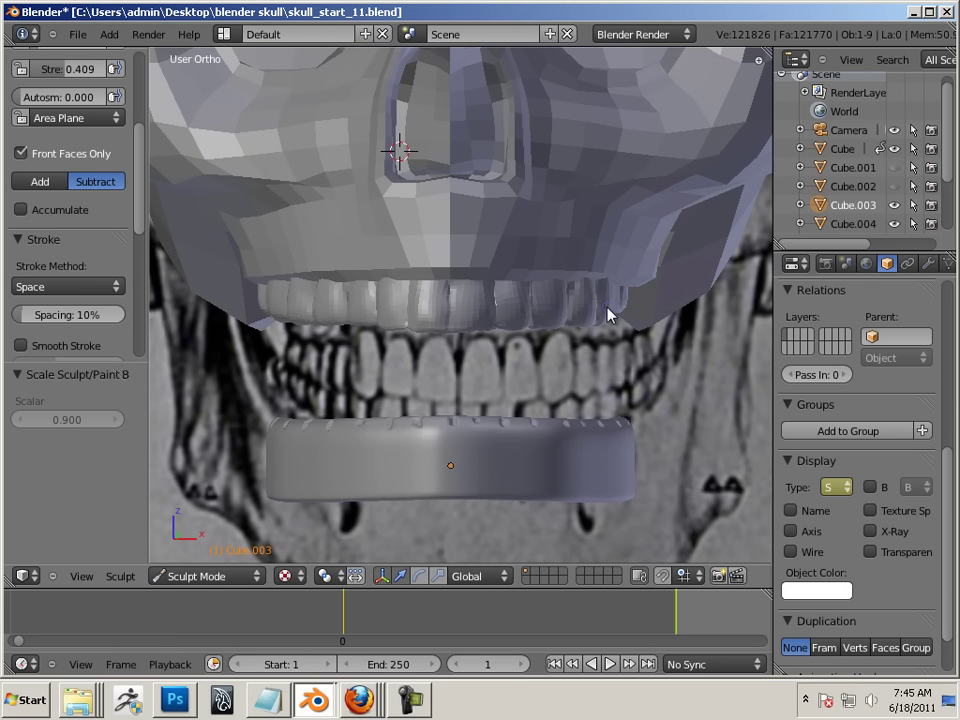
Step: Carve tapered root outlines for the front teeth into the block's front face, running down from the notches
key(KP_1)
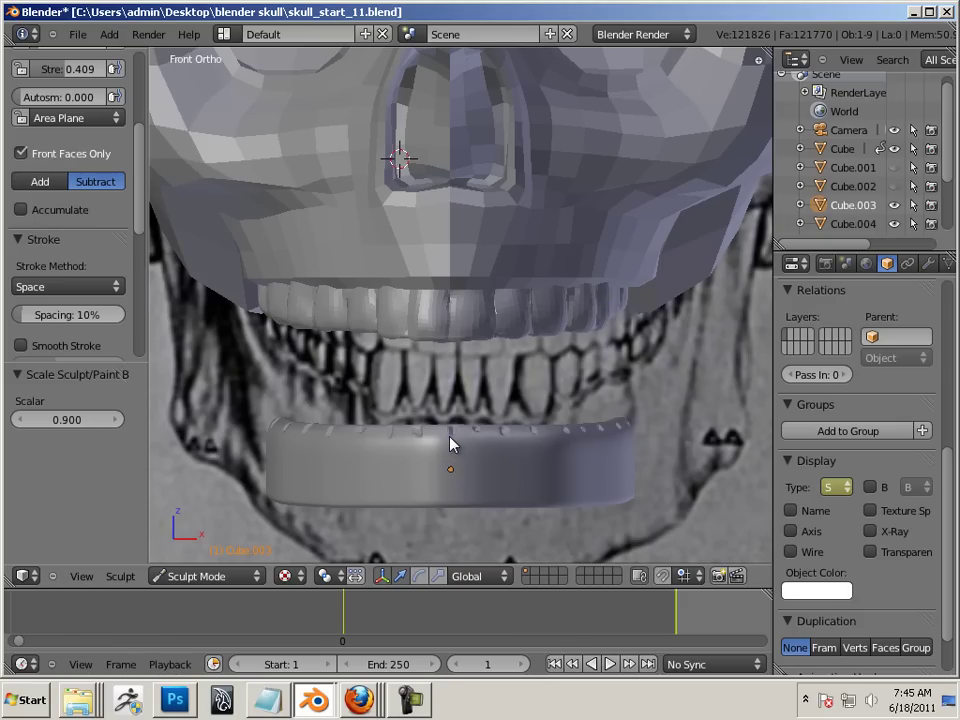
drag(452, 431, 445, 491)
drag(427, 439, 436, 483)
drag(452, 437, 459, 491)
drag(476, 437, 461, 489)
drag(474, 435, 466, 481)
mouse_move(422, 438)
mouse_down()
mouse_move(418, 470)
mouse_move(395, 436)
mouse_up()
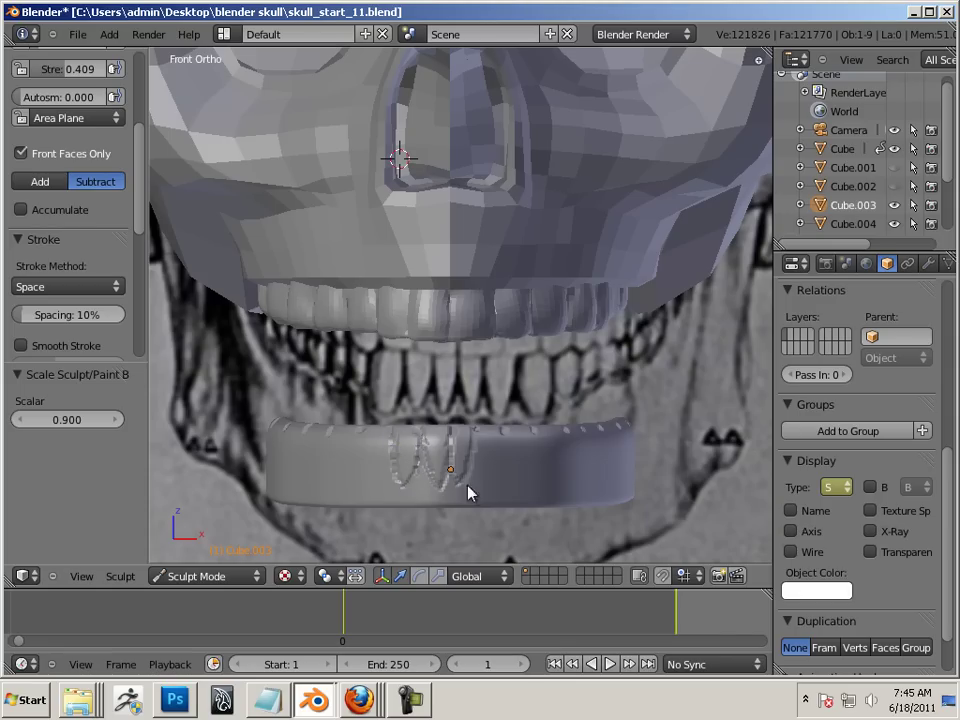
Step: Continue carving U-shaped tooth outlines from notch to notch along the block's +X side to its rear end
middle_drag(505, 503, 488, 498)
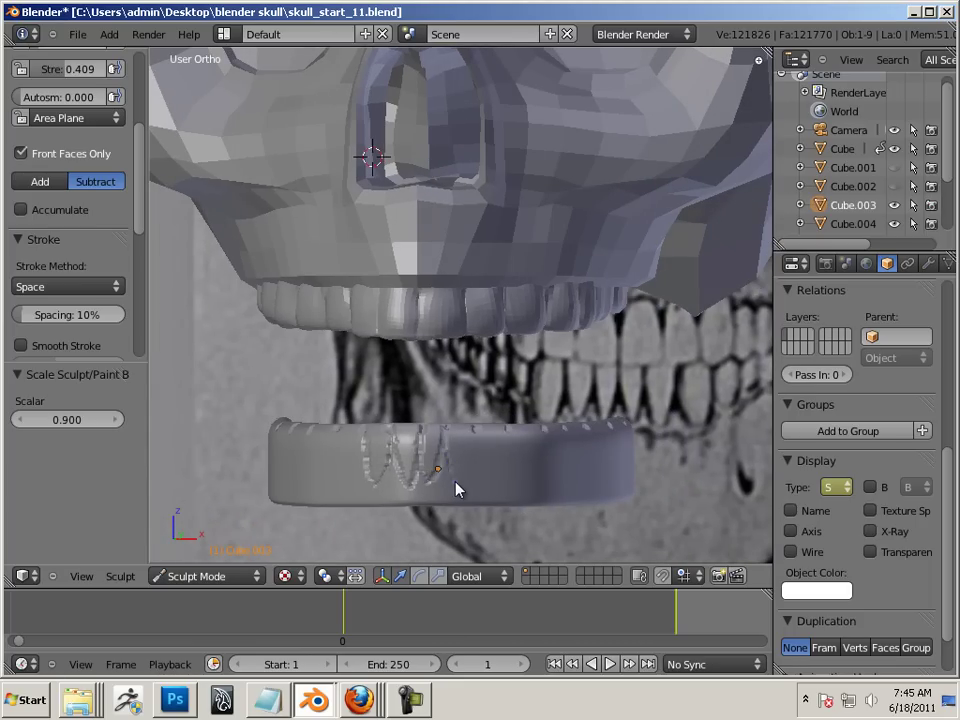
drag(474, 435, 465, 488)
mouse_move(497, 521)
middle_down()
mouse_move(474, 536)
mouse_move(460, 450)
middle_up()
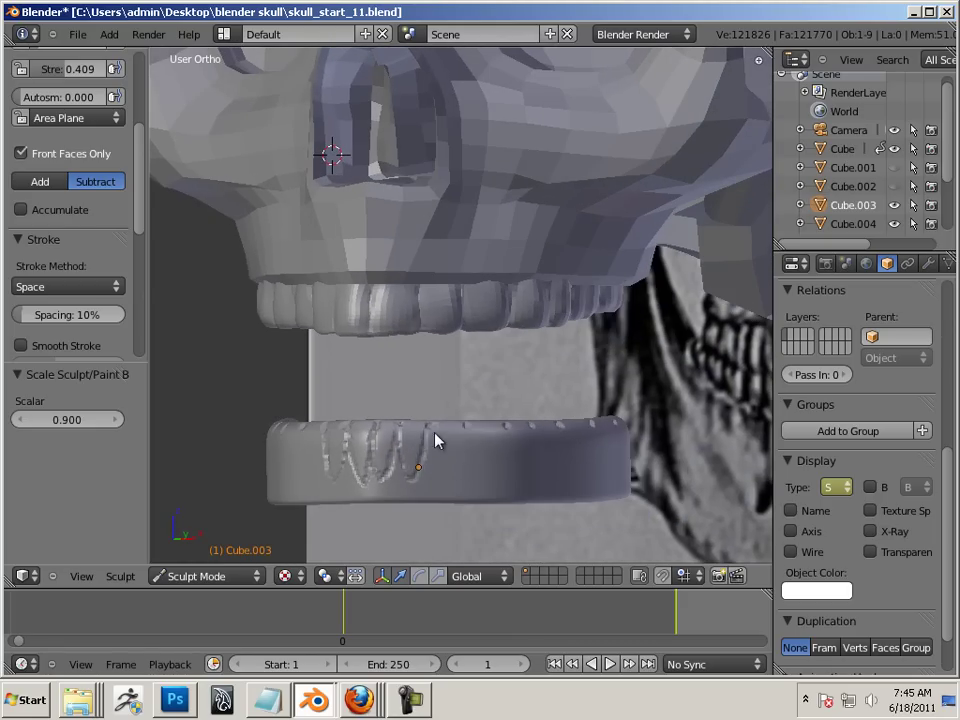
drag(432, 436, 443, 486)
drag(464, 444, 460, 441)
middle_drag(441, 480, 407, 448)
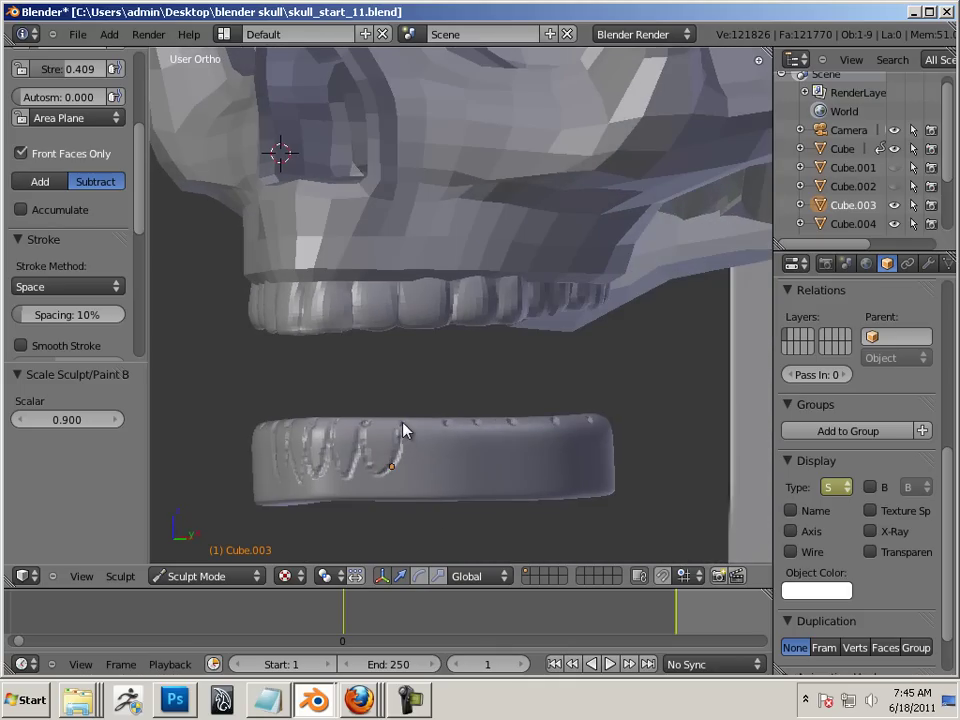
mouse_move(403, 432)
mouse_down()
mouse_move(422, 474)
mouse_move(405, 444)
mouse_move(418, 459)
mouse_move(443, 440)
mouse_move(444, 461)
mouse_move(453, 437)
mouse_move(436, 468)
mouse_up()
middle_drag(470, 460, 428, 483)
drag(437, 428, 435, 476)
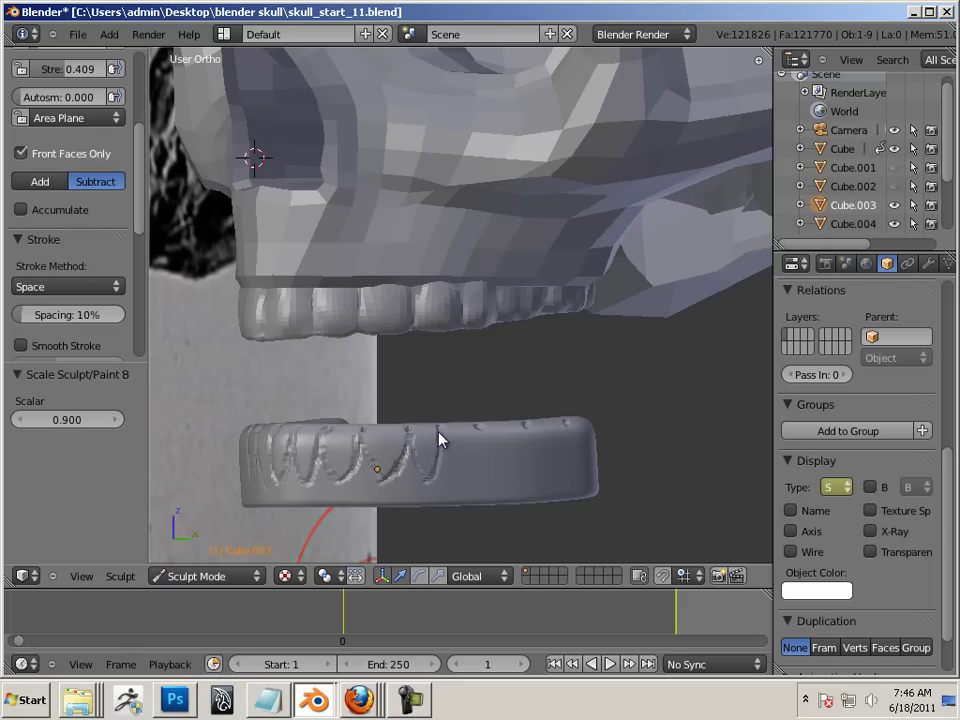
middle_drag(450, 439, 395, 445)
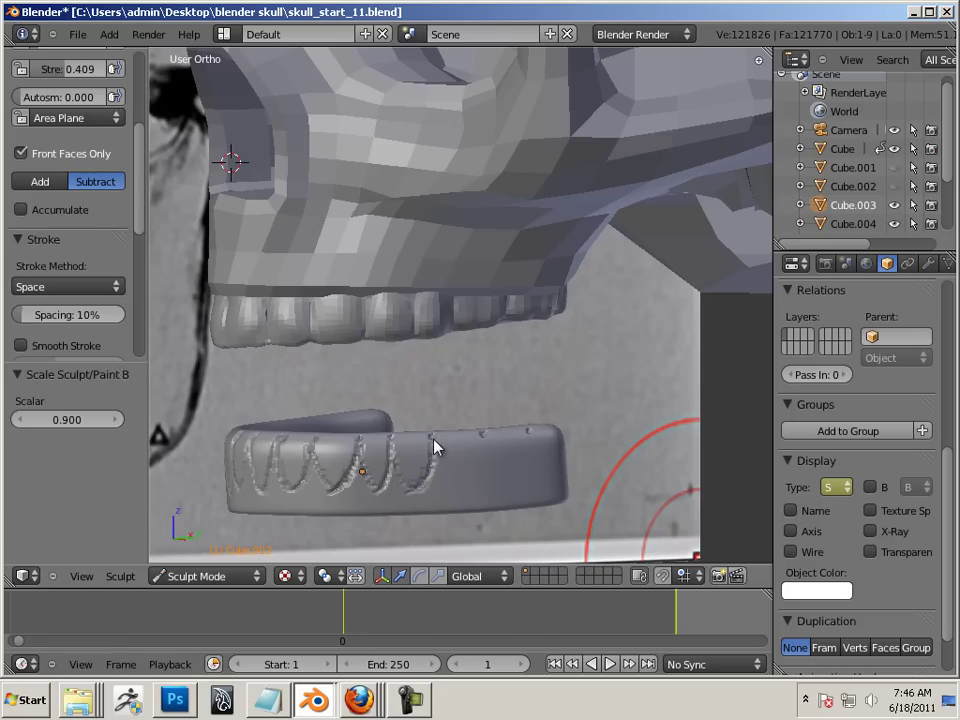
drag(447, 480, 437, 450)
drag(520, 472, 531, 437)
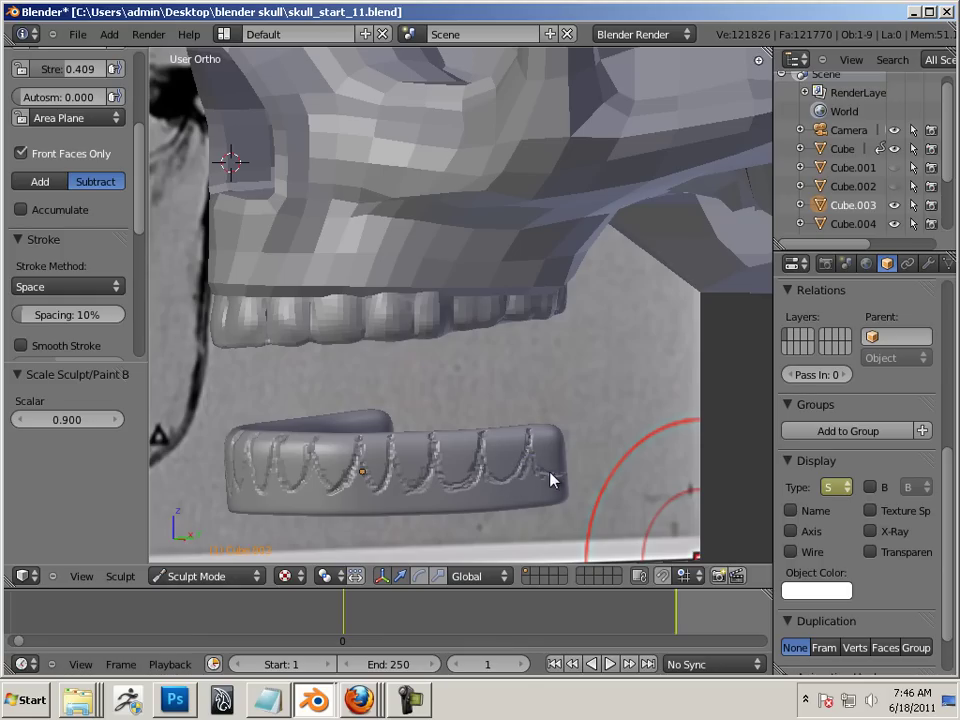
Step: Carve matching U-shaped tooth outlines along the block's -X side, back to its rear end
middle_drag(418, 416, 510, 437)
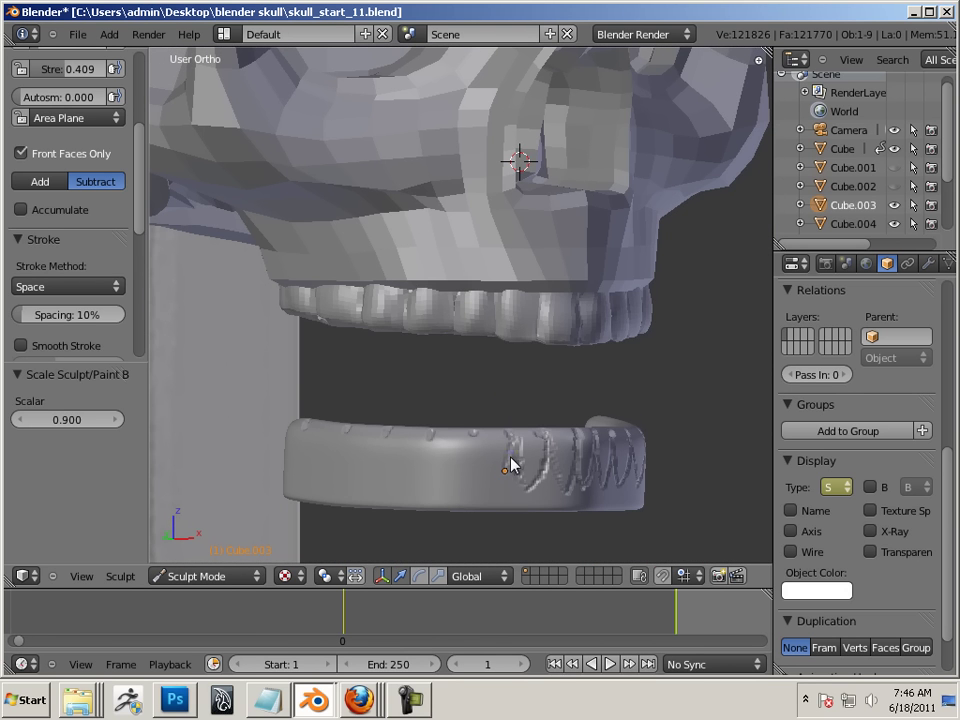
mouse_move(476, 444)
mouse_down()
mouse_move(472, 458)
mouse_move(493, 486)
mouse_move(476, 446)
mouse_move(454, 495)
mouse_move(431, 441)
mouse_move(435, 460)
mouse_up()
middle_drag(426, 407, 472, 428)
mouse_move(474, 428)
mouse_down()
mouse_move(478, 471)
mouse_move(516, 450)
mouse_move(482, 488)
mouse_up()
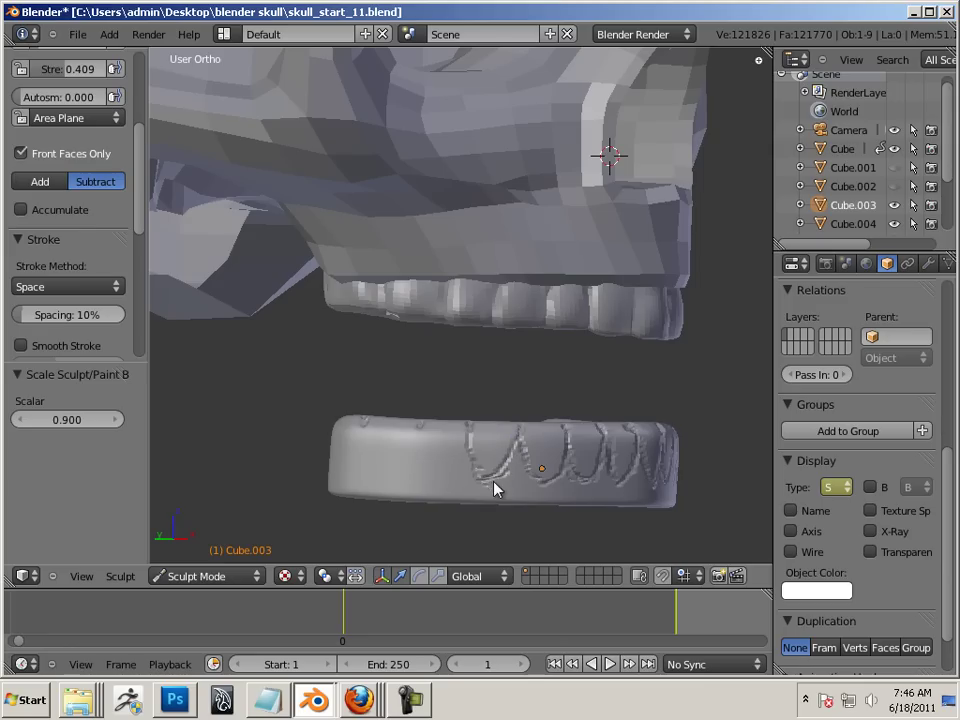
middle_drag(422, 422, 487, 437)
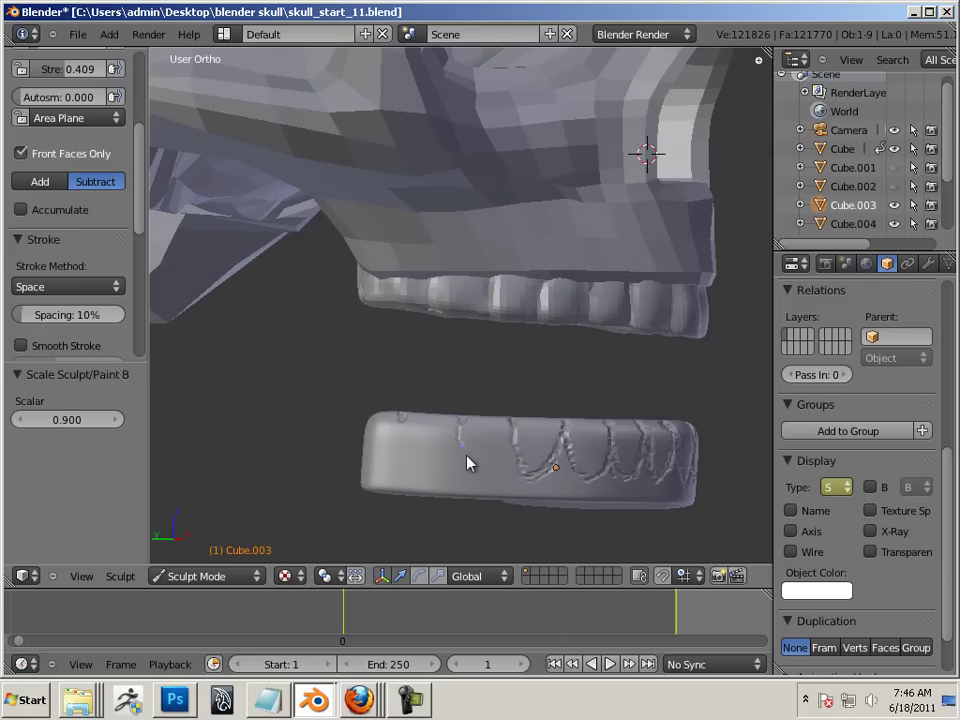
mouse_move(463, 434)
mouse_down()
mouse_move(463, 460)
mouse_move(476, 473)
mouse_up()
mouse_move(512, 437)
mouse_down()
mouse_move(510, 452)
mouse_move(478, 475)
mouse_move(488, 469)
mouse_up()
drag(416, 424, 407, 459)
mouse_move(462, 431)
mouse_down()
mouse_move(426, 471)
mouse_move(461, 446)
mouse_move(428, 468)
mouse_move(401, 450)
mouse_move(394, 467)
mouse_move(366, 474)
mouse_up()
Step: Retrace a central front tooth's outline and subdivide the block's Multires modifier once more, to sculpt level 6
middle_drag(453, 388, 323, 386)
ctrl+middle_drag(411, 326, 507, 285)
scroll(507, 285, up, 4)
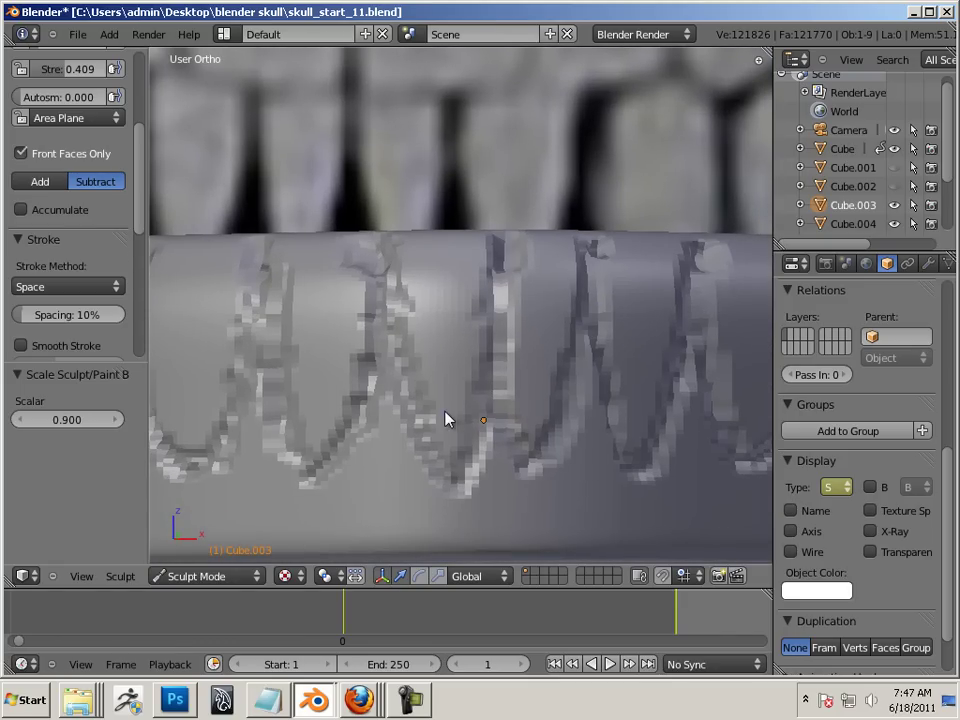
click(205, 576)
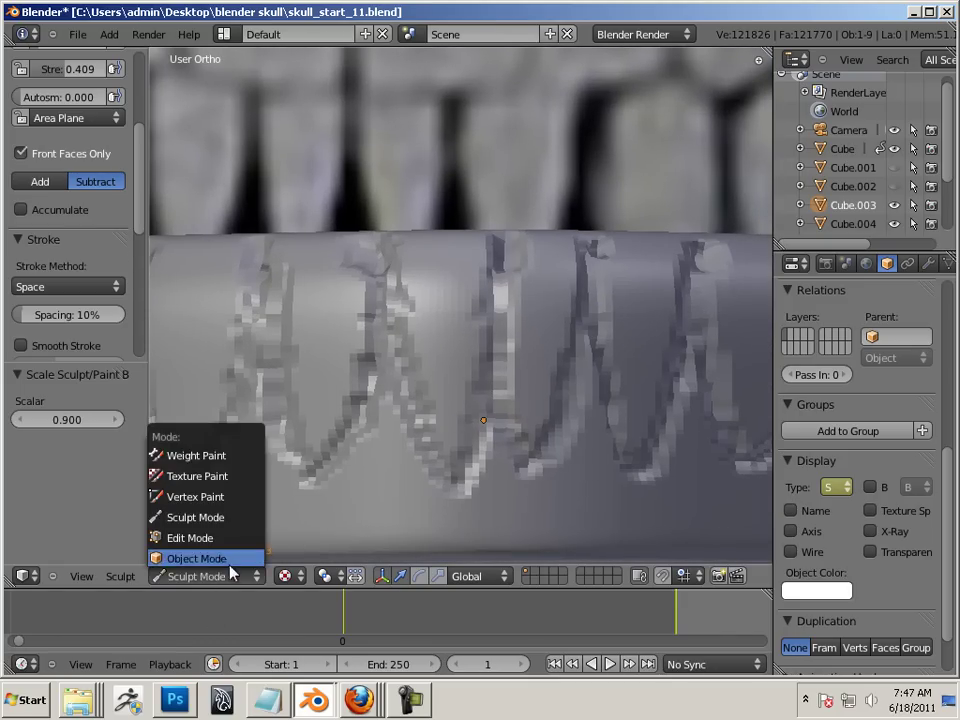
click(928, 263)
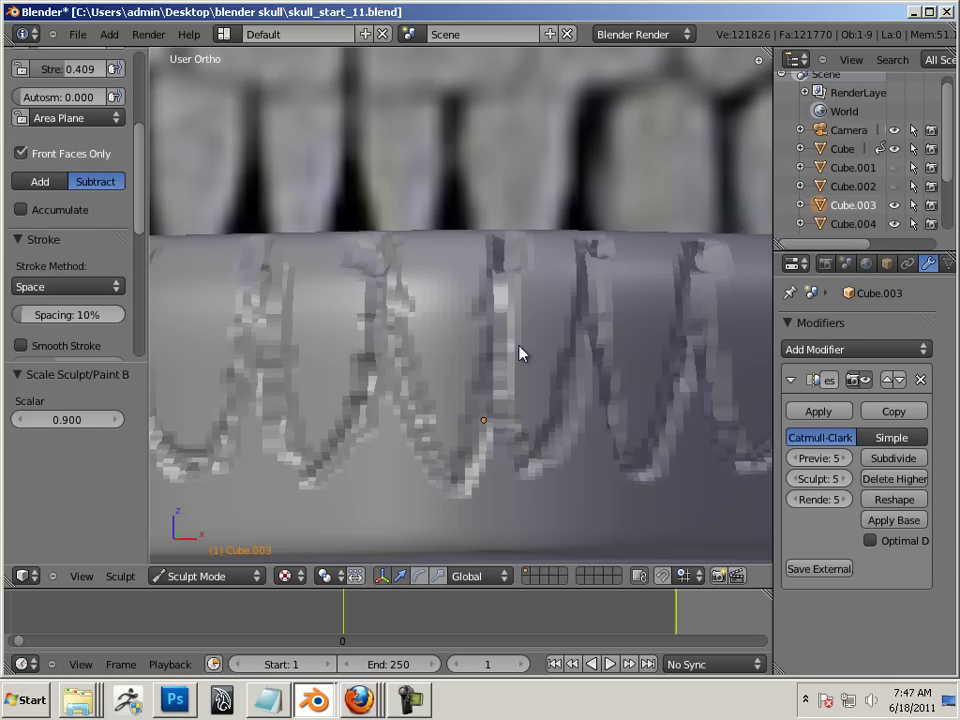
key(bracketright)
key(bracketleft)
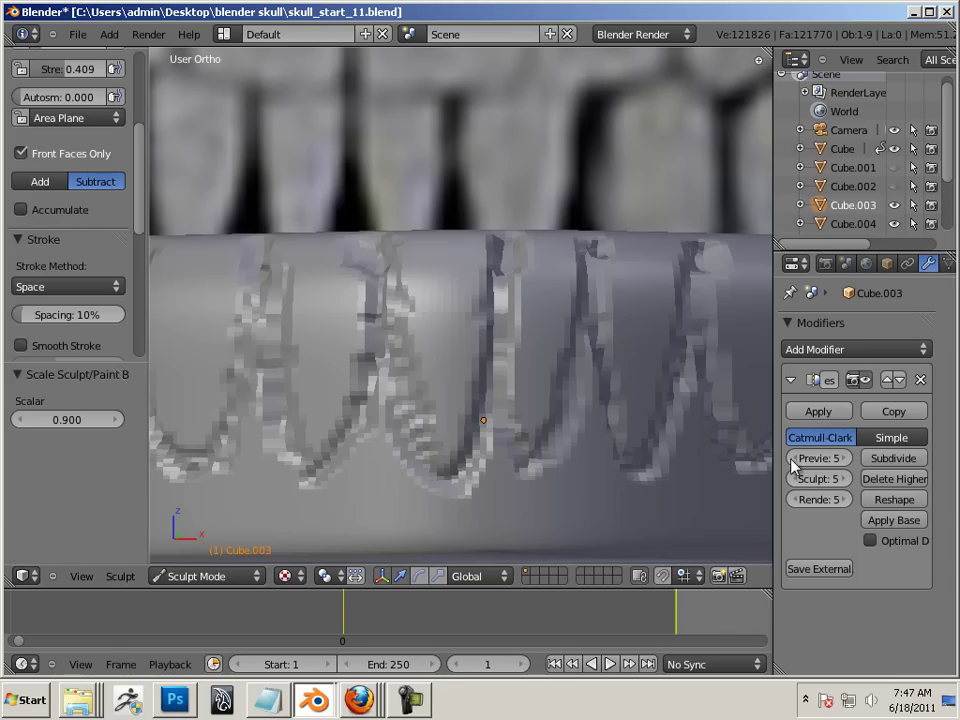
click(892, 460)
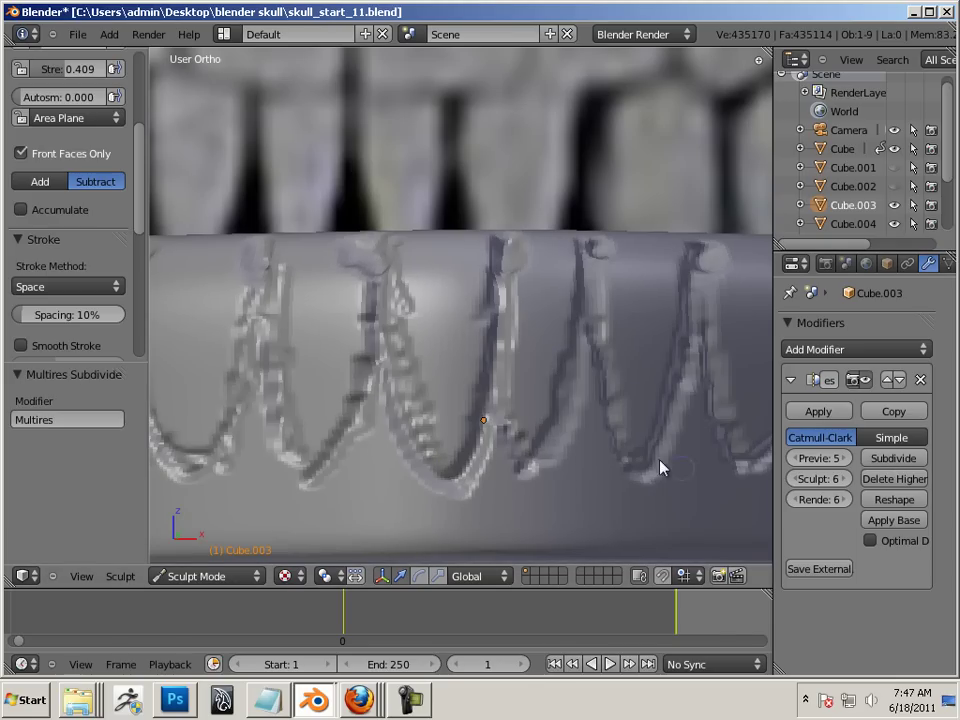
Step: Deepen and smooth out the outlines of the front teeth at the higher resolution with subtracting Draw strokes
drag(493, 397, 463, 480)
drag(391, 393, 375, 317)
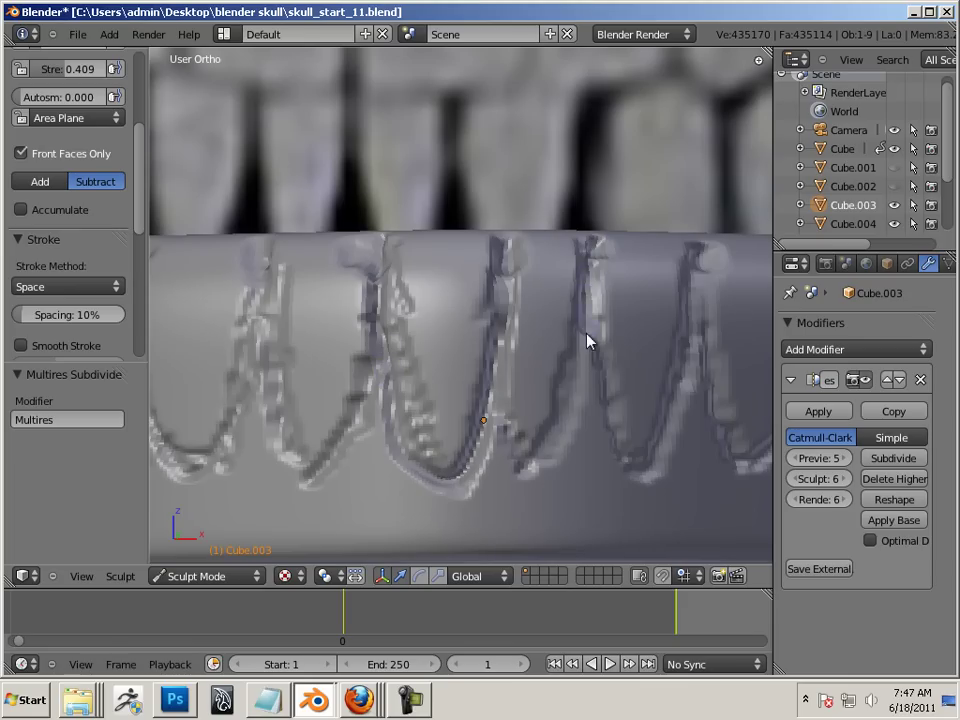
drag(506, 441, 492, 309)
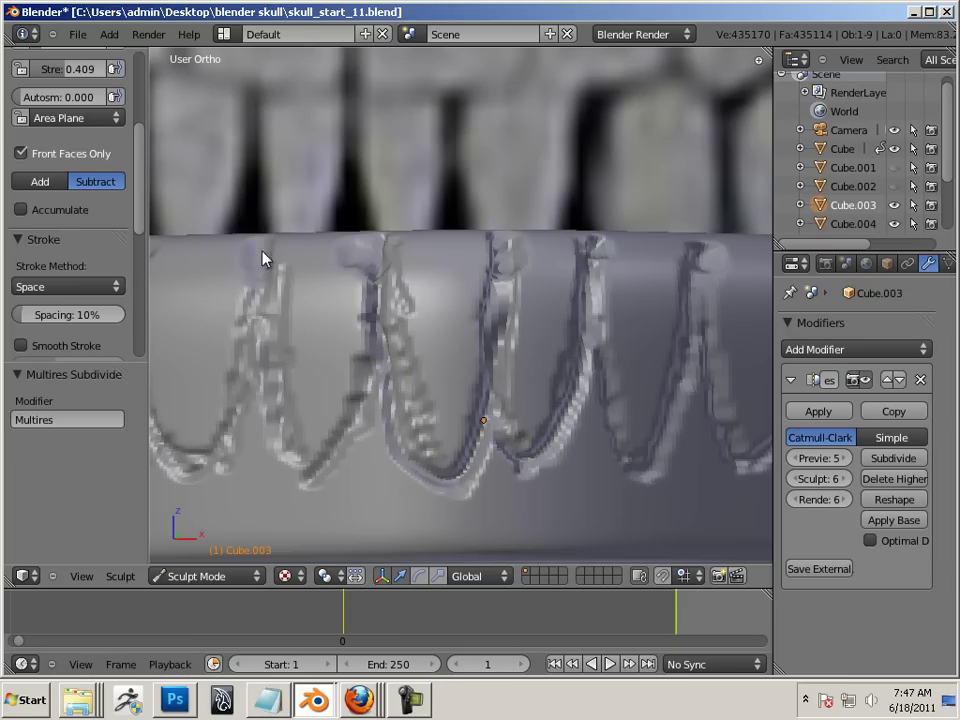
middle_drag(237, 347, 366, 298)
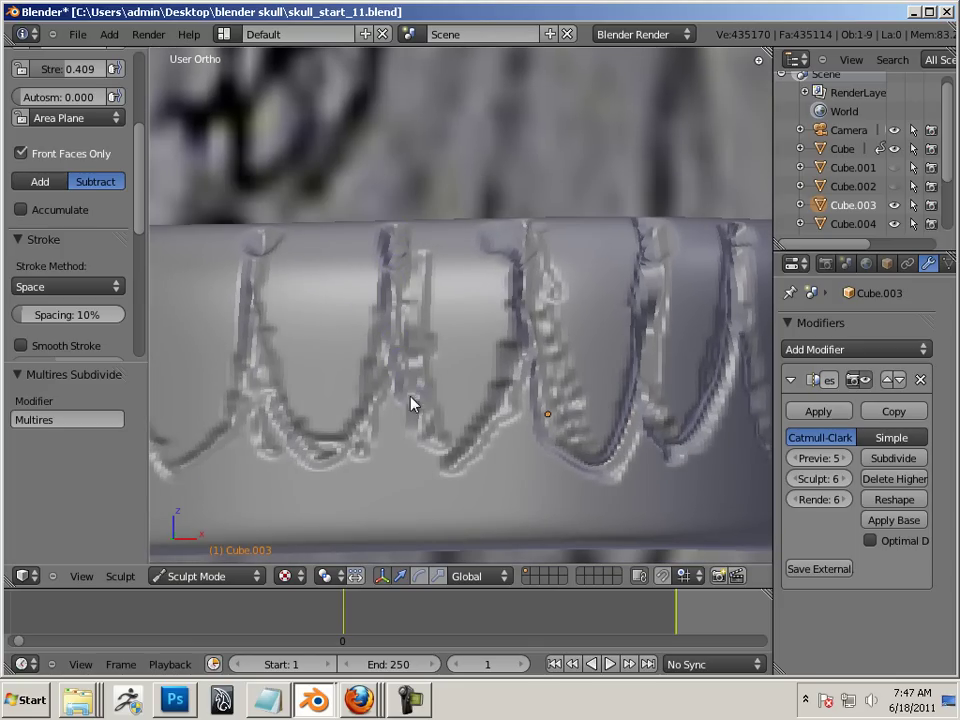
drag(489, 438, 522, 374)
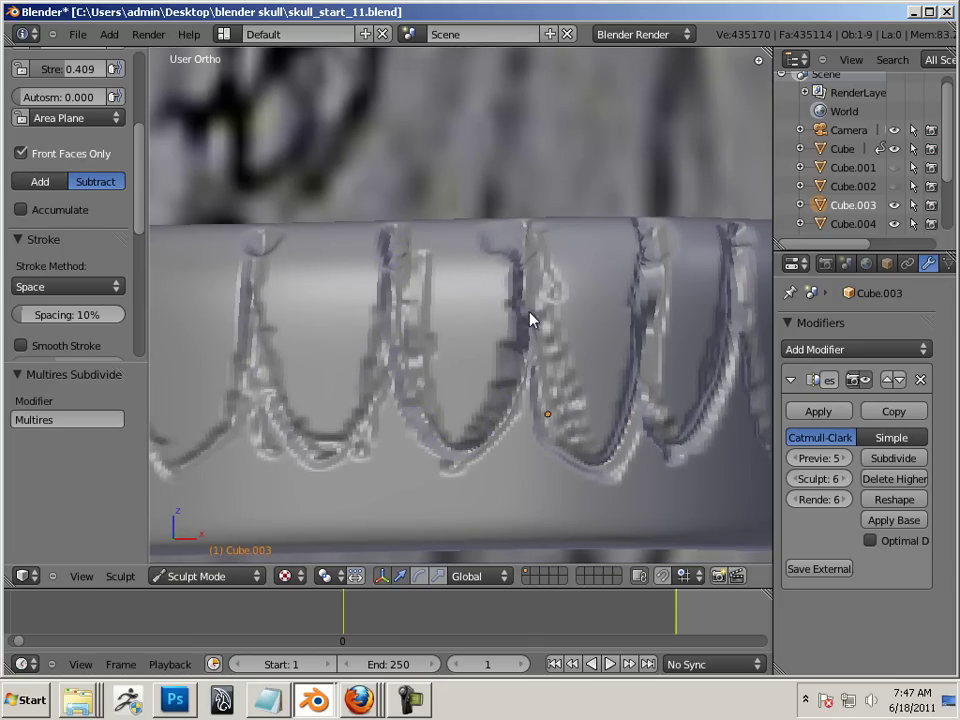
middle_drag(530, 298, 476, 329)
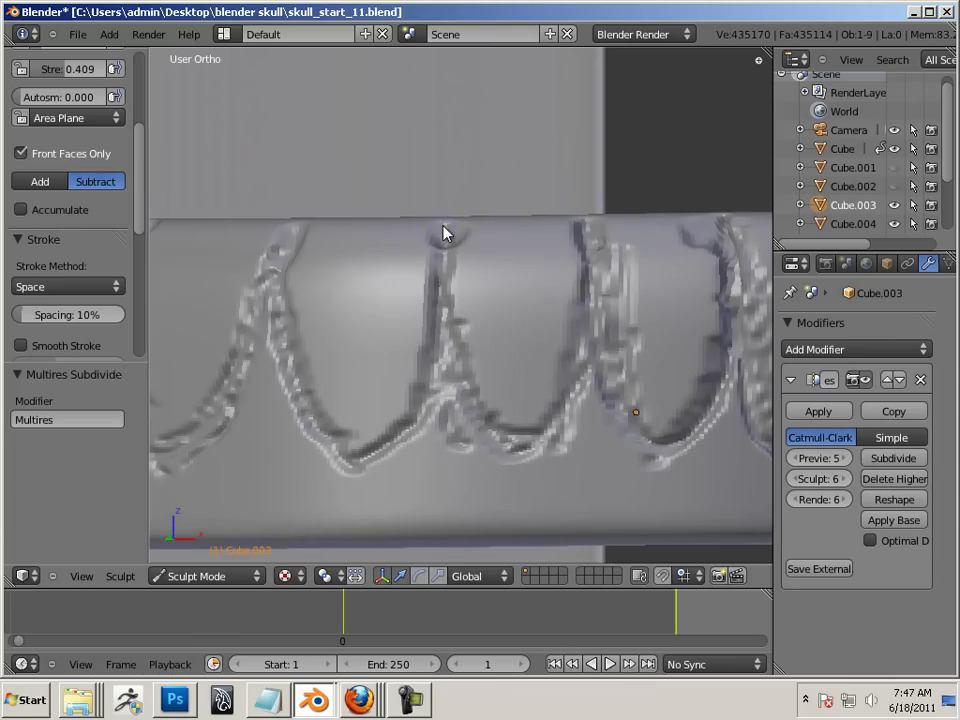
drag(445, 227, 437, 264)
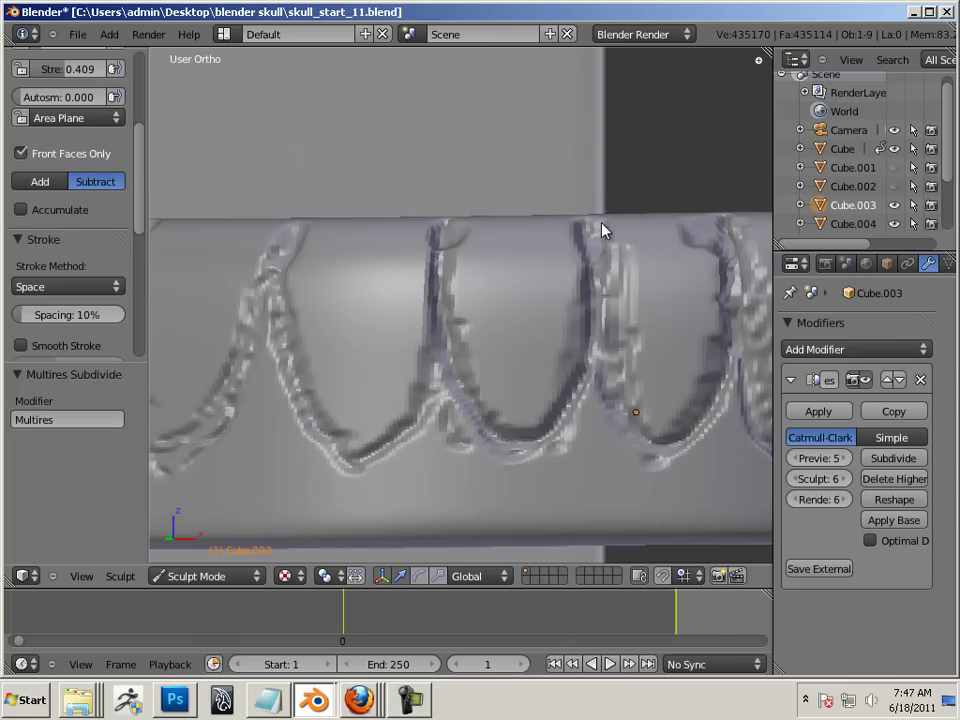
Step: Retrace and deepen the gaps and root curves of the side and back teeth on the block's -X side
mouse_move(561, 296)
middle_down()
mouse_move(499, 454)
mouse_move(538, 244)
middle_up()
mouse_move(700, 352)
middle_down()
mouse_move(664, 364)
mouse_move(613, 236)
middle_up()
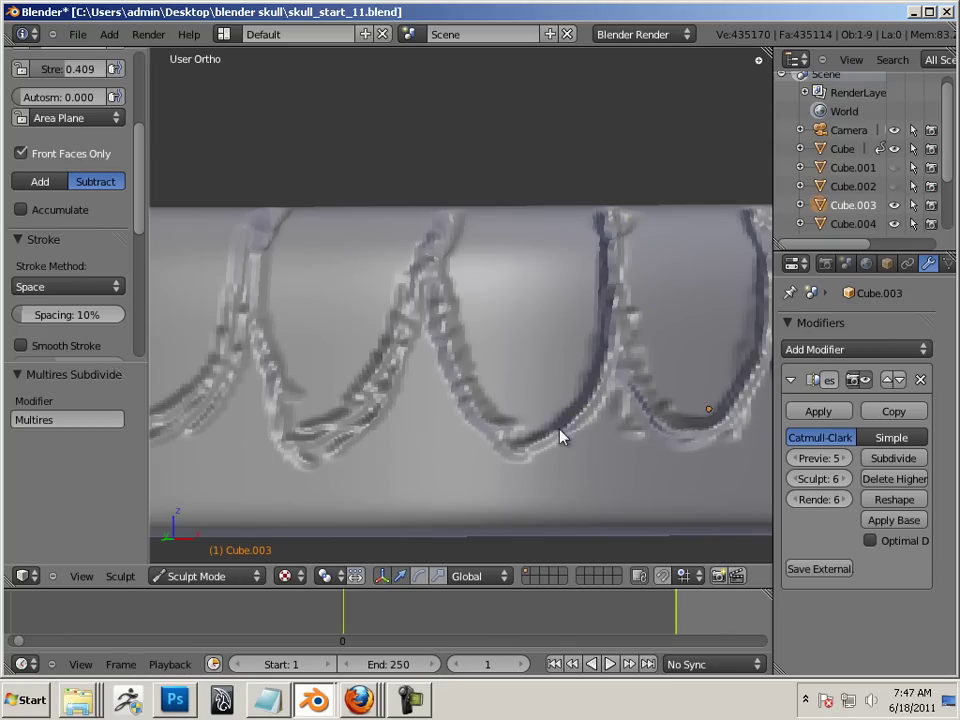
mouse_move(461, 420)
mouse_down()
mouse_move(439, 364)
mouse_move(438, 270)
mouse_up()
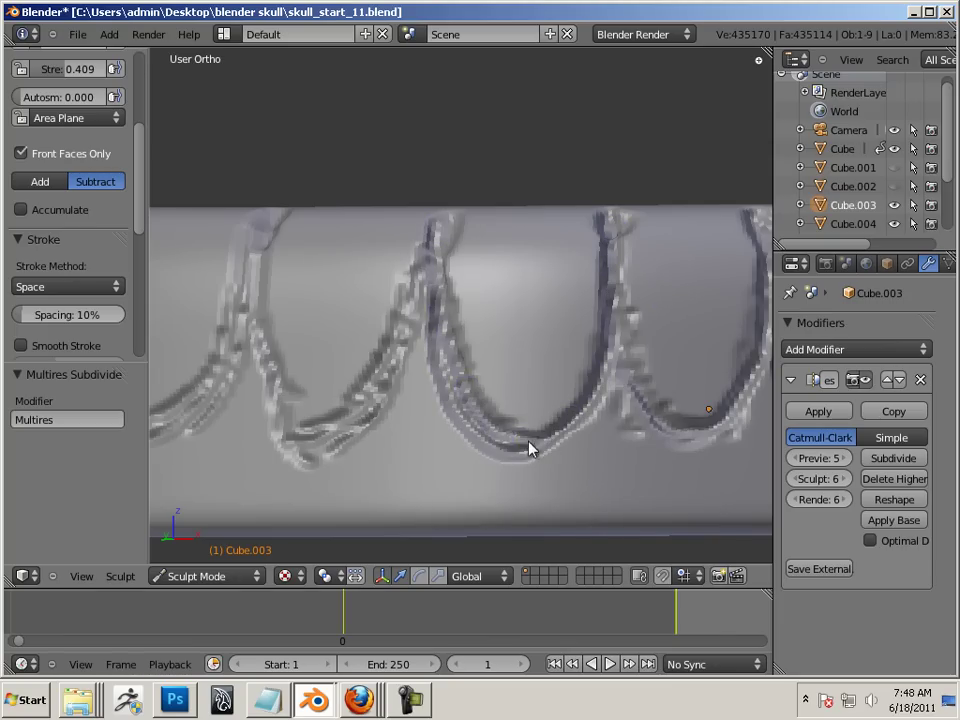
middle_drag(448, 448, 486, 435)
drag(670, 282, 609, 398)
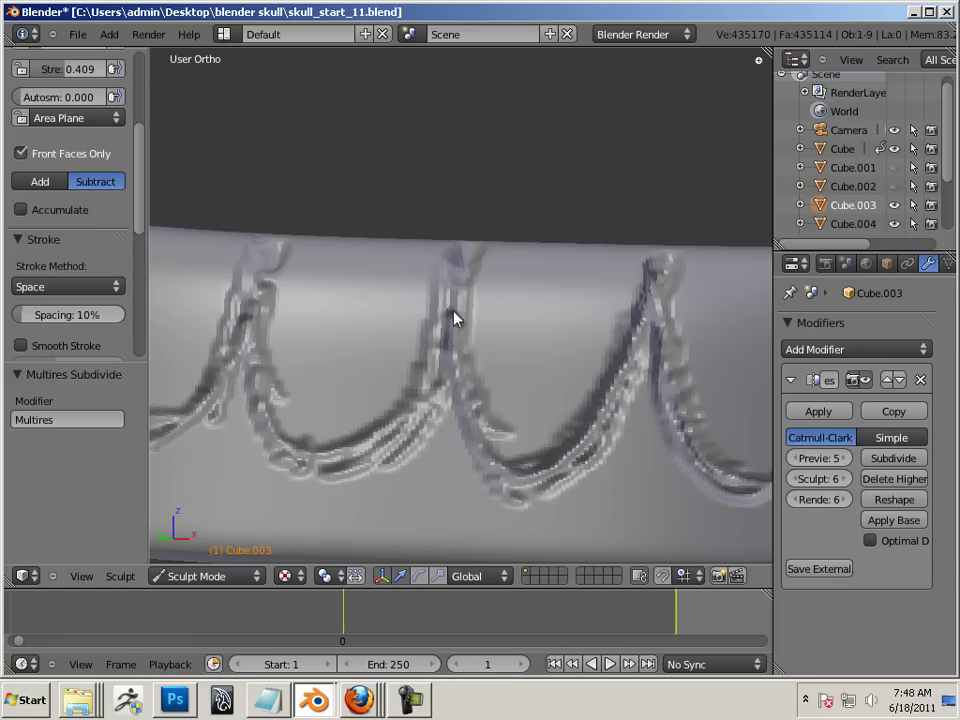
middle_drag(441, 360, 469, 356)
drag(615, 212, 607, 258)
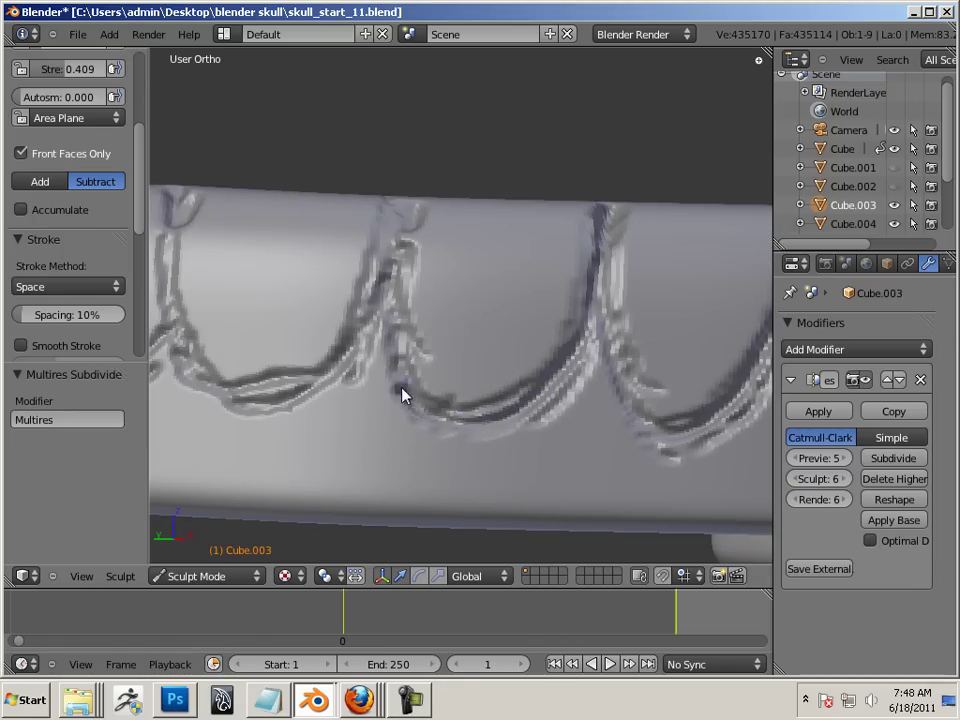
middle_drag(377, 294, 416, 321)
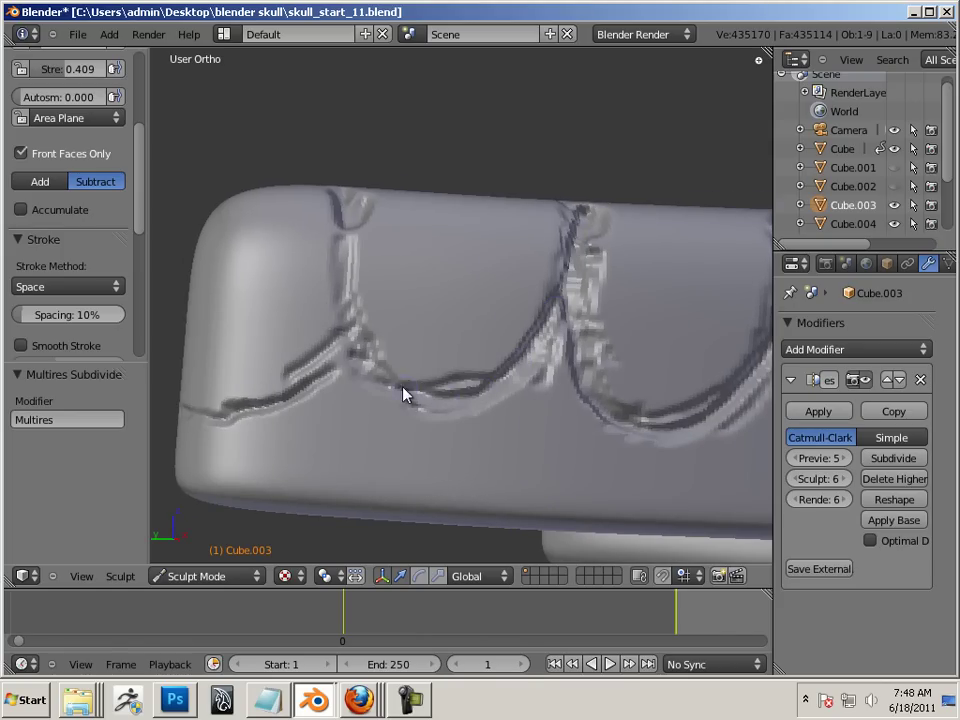
drag(345, 193, 349, 316)
Step: Retrace and deepen the tooth gaps and root curves along the block's +X side with subtracting Draw strokes, back to its rear end
mouse_move(248, 413)
middle_down()
mouse_move(174, 424)
mouse_move(480, 396)
mouse_move(319, 405)
mouse_move(276, 392)
mouse_move(309, 379)
mouse_move(320, 387)
mouse_move(275, 273)
middle_up()
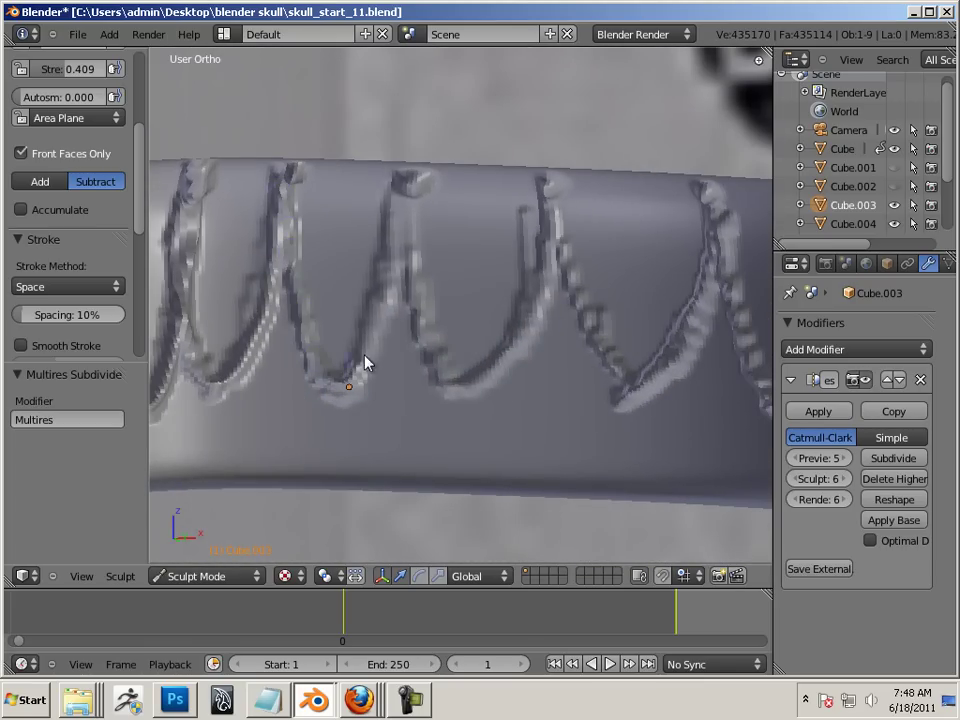
drag(396, 232, 425, 314)
mouse_move(513, 337)
mouse_down()
mouse_move(542, 263)
mouse_move(550, 190)
mouse_up()
mouse_move(574, 287)
middle_down()
mouse_move(543, 285)
mouse_move(495, 182)
middle_up()
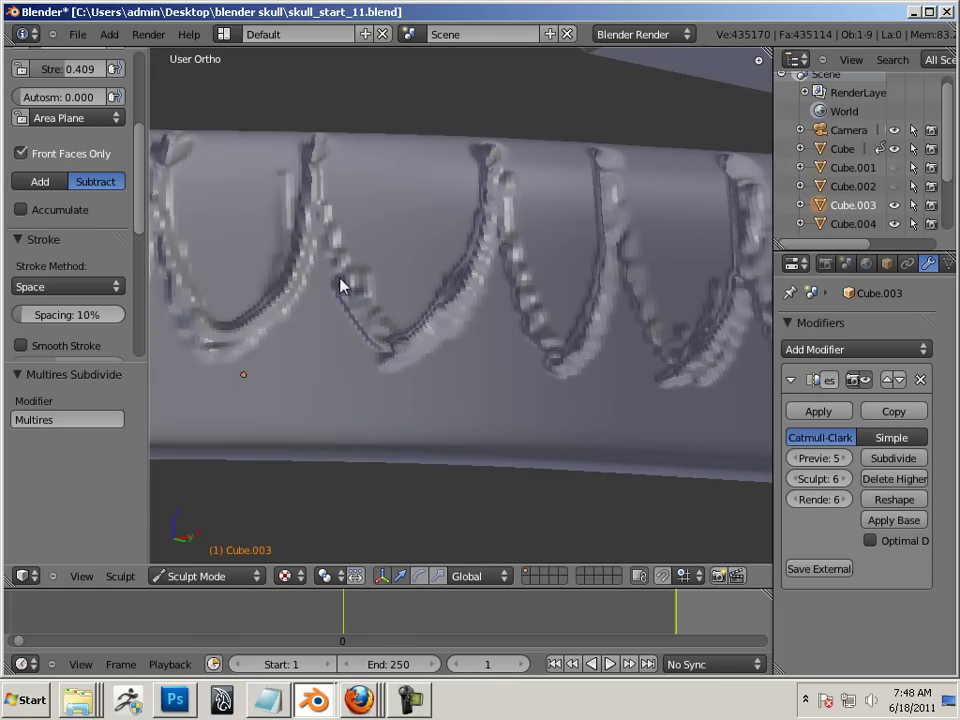
middle_drag(310, 212, 184, 240)
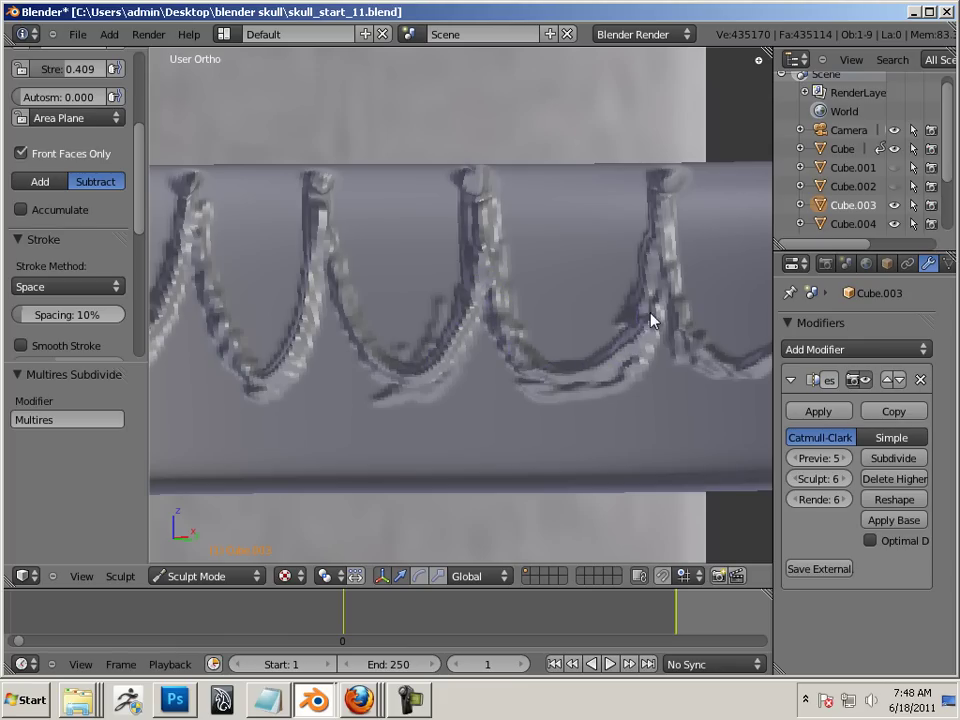
mouse_move(660, 199)
middle_down()
mouse_move(606, 347)
mouse_move(570, 356)
mouse_move(565, 158)
middle_up()
mouse_move(417, 338)
mouse_down()
mouse_move(372, 291)
mouse_move(356, 219)
mouse_move(364, 172)
mouse_up()
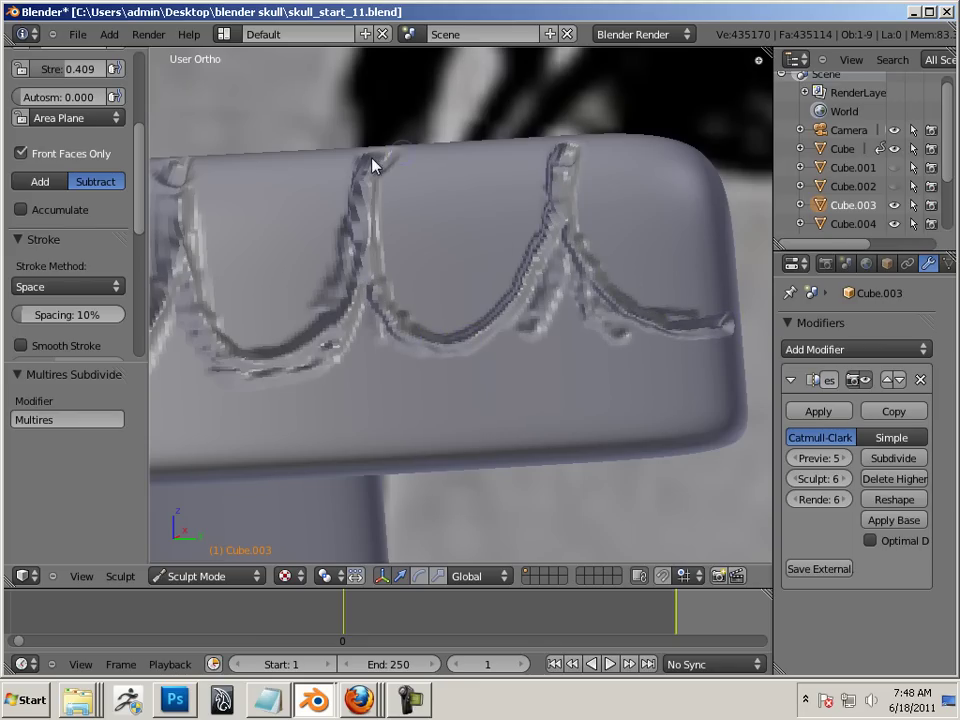
Step: Switch to the Smooth brush at radius 24 and soften the outlines of the back and side teeth on the block's +X side
scroll(137, 150, up, 2)
scroll(137, 150, up, 2)
click(88, 120)
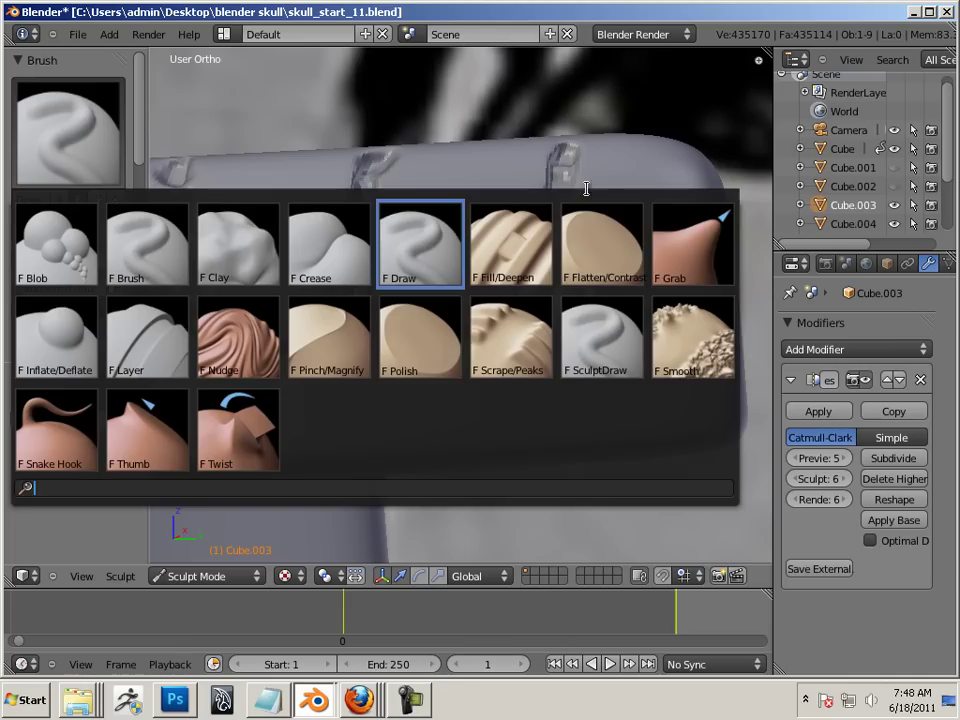
click(722, 340)
key(bracketright)
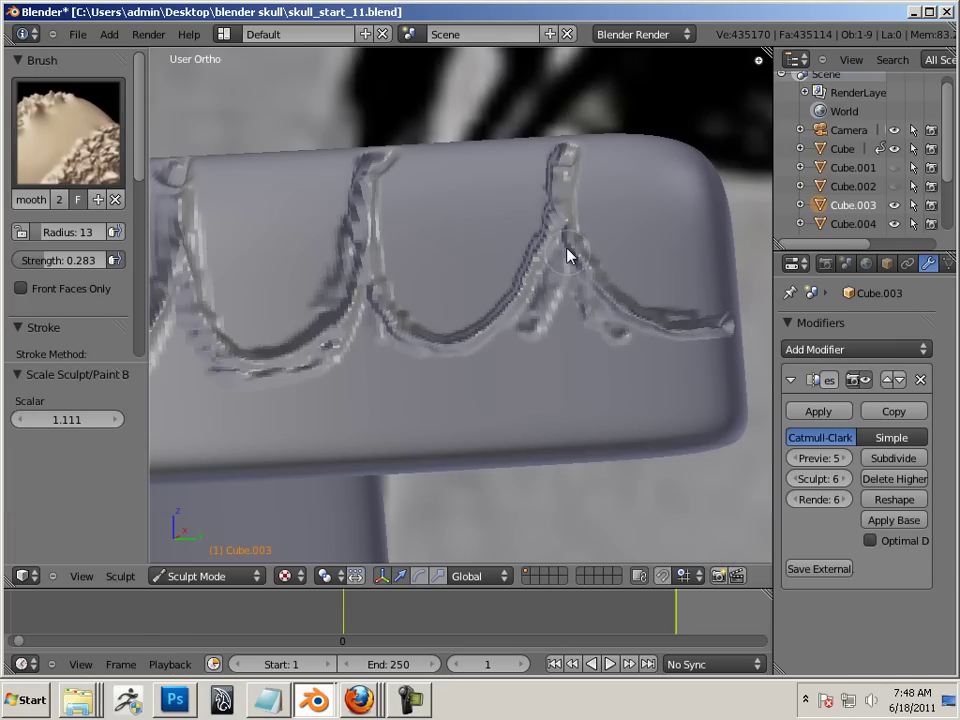
mouse_move(564, 154)
mouse_down()
mouse_move(540, 270)
mouse_move(448, 345)
mouse_move(410, 337)
mouse_move(358, 272)
mouse_move(364, 165)
mouse_move(343, 296)
mouse_move(291, 371)
mouse_move(240, 362)
mouse_move(171, 294)
mouse_move(180, 217)
mouse_move(263, 345)
mouse_move(254, 348)
mouse_up()
mouse_move(246, 347)
middle_down()
mouse_move(302, 362)
mouse_move(298, 352)
middle_up()
mouse_move(432, 230)
mouse_down()
mouse_move(450, 281)
mouse_move(431, 163)
mouse_move(446, 274)
mouse_move(484, 348)
mouse_move(514, 371)
mouse_move(447, 305)
mouse_move(394, 333)
mouse_move(419, 268)
mouse_move(339, 360)
mouse_move(274, 216)
mouse_move(274, 261)
mouse_move(238, 373)
mouse_up()
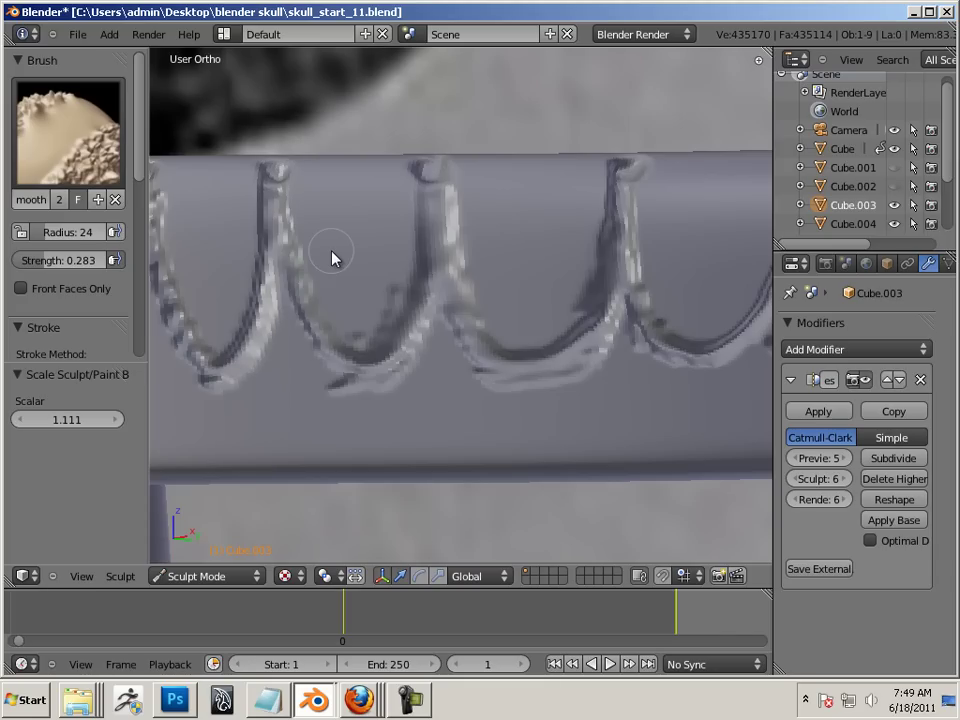
Step: Smooth the jagged grooves around the front teeth, from the +X side toward the middle of the block
mouse_move(270, 291)
middle_down()
mouse_move(395, 296)
mouse_move(489, 272)
mouse_move(677, 347)
mouse_move(593, 340)
middle_up()
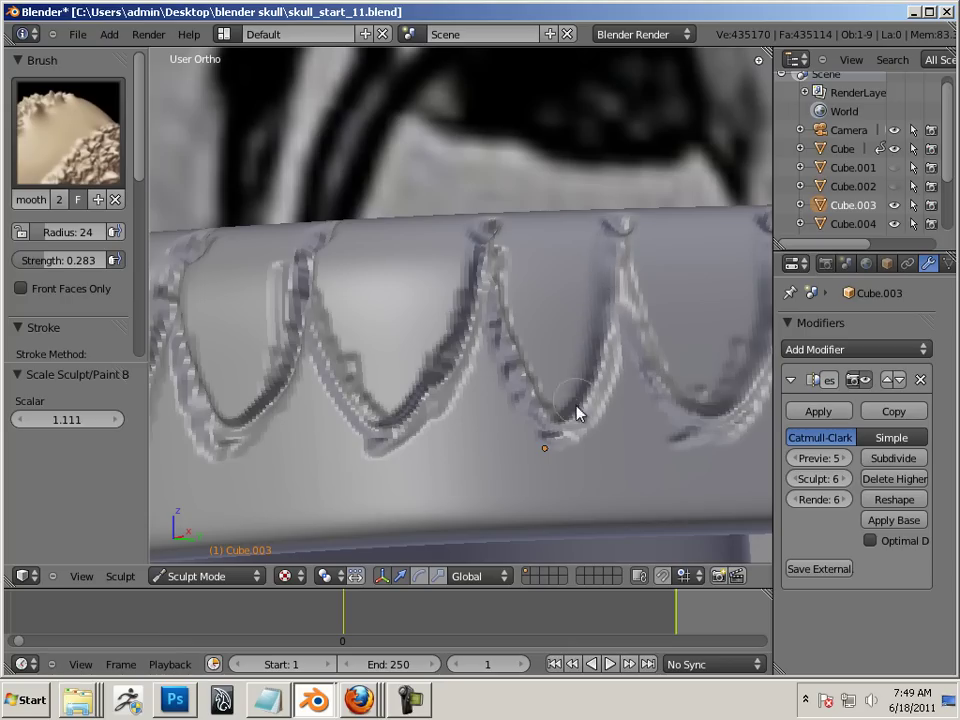
mouse_move(487, 287)
mouse_down()
mouse_move(476, 325)
mouse_move(457, 328)
mouse_move(390, 422)
mouse_up()
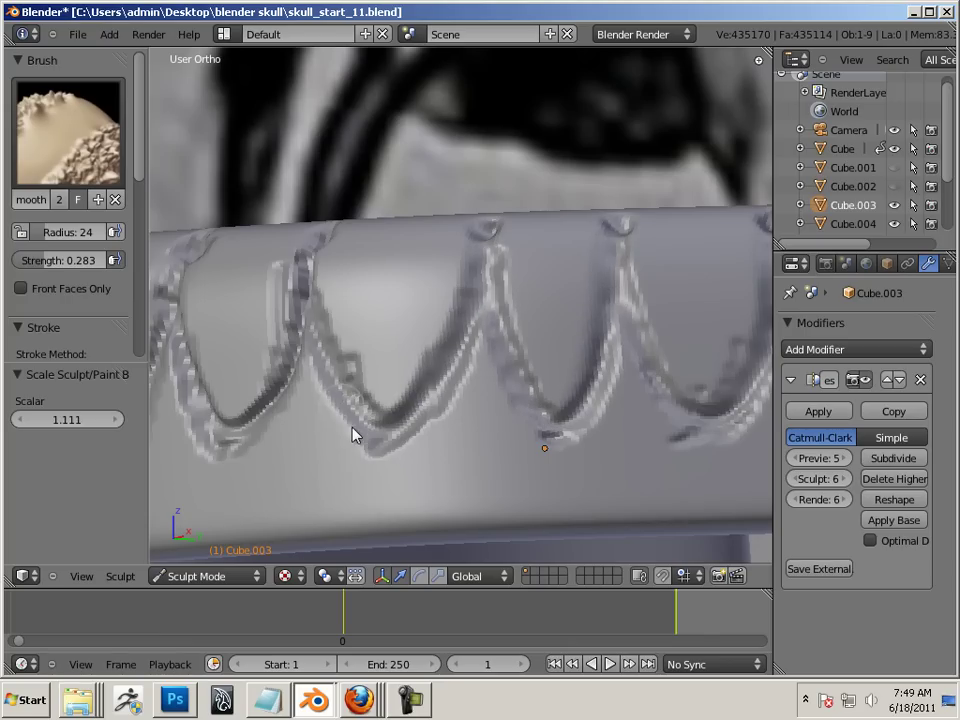
middle_drag(332, 426, 459, 407)
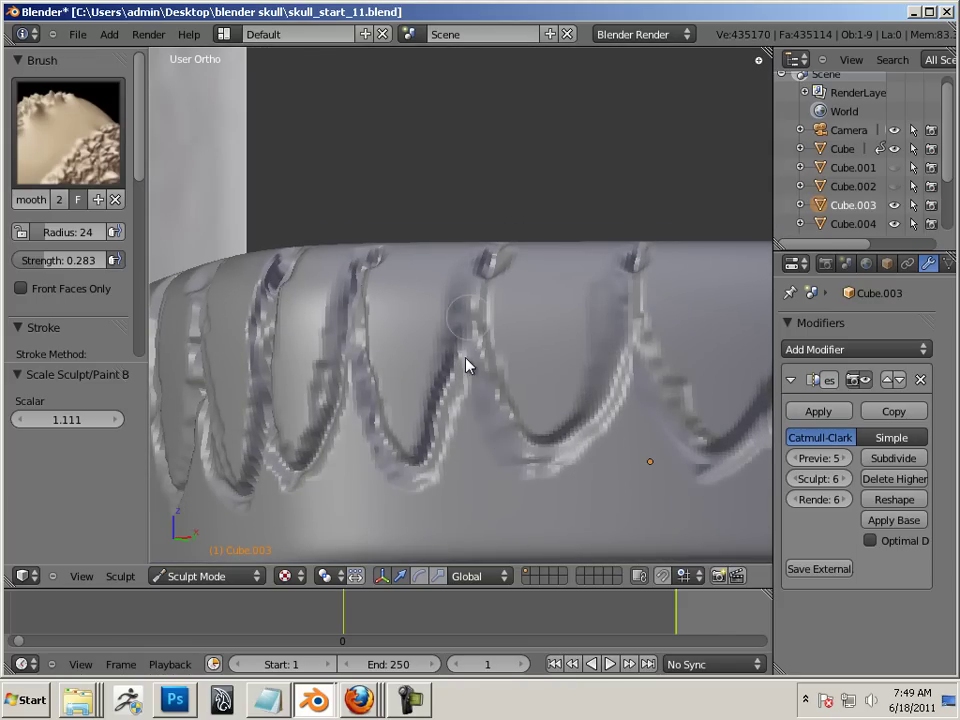
middle_drag(435, 486, 553, 439)
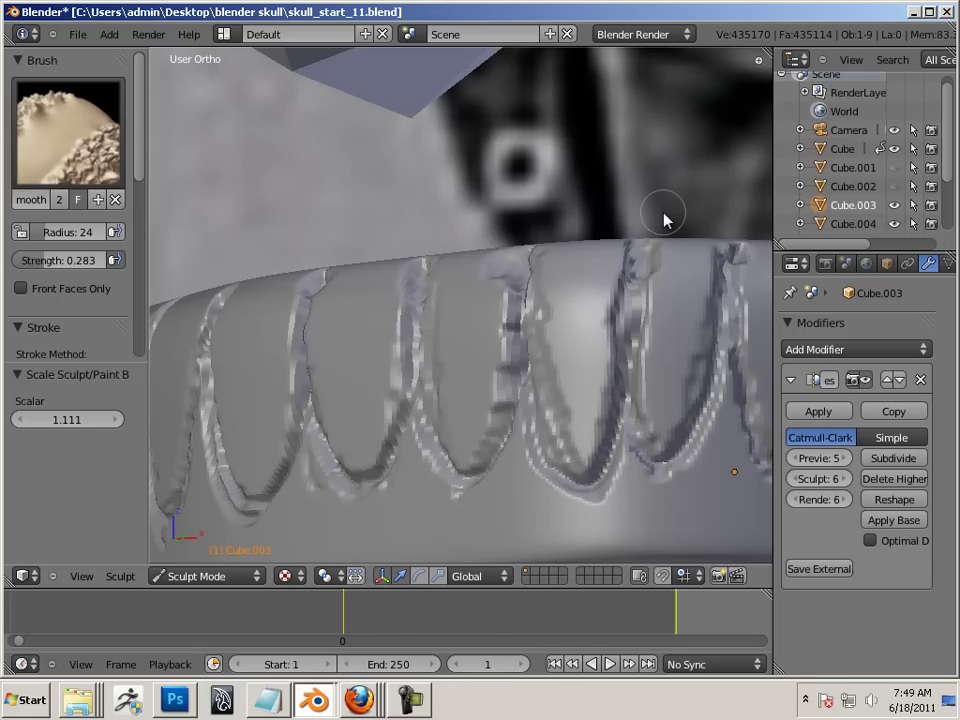
middle_drag(585, 294, 480, 214)
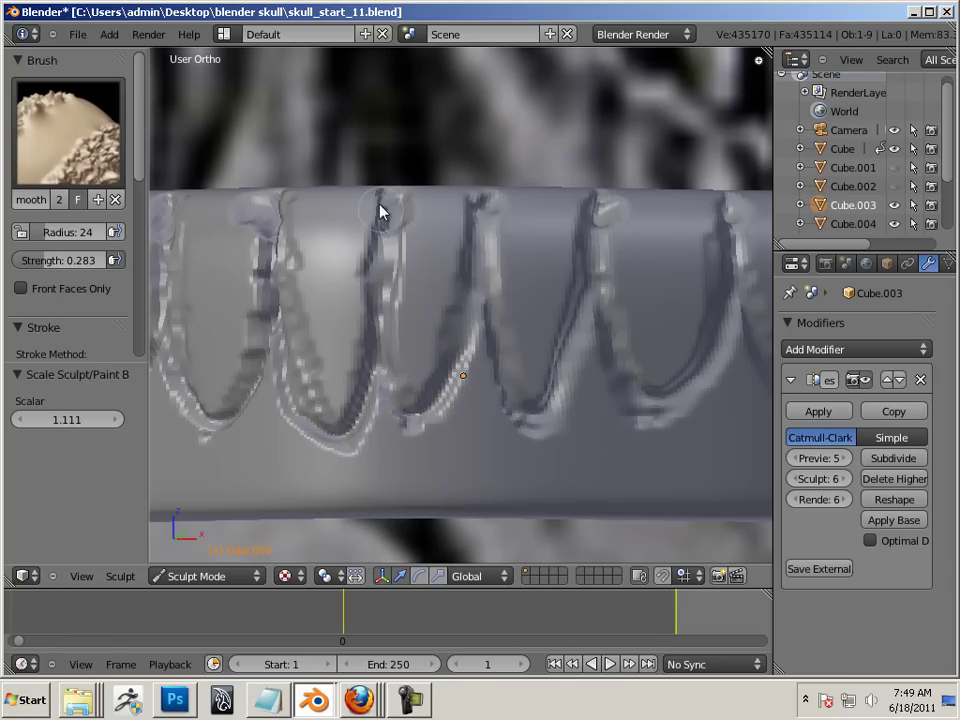
drag(380, 317, 380, 296)
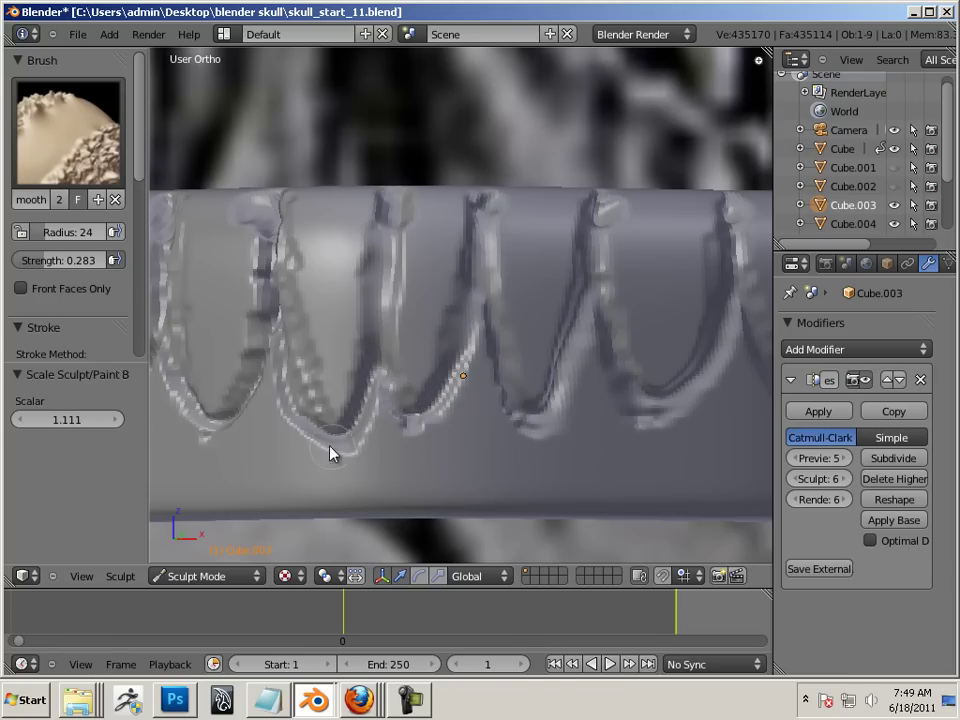
Step: Smooth the grooves and root curves from the central front teeth to the foremost side teeth on the -X side
mouse_move(276, 240)
middle_down()
mouse_move(364, 152)
mouse_move(390, 152)
middle_up()
mouse_move(496, 287)
mouse_down()
mouse_move(476, 214)
mouse_move(488, 267)
mouse_move(471, 367)
mouse_move(409, 397)
mouse_move(378, 297)
mouse_move(385, 223)
mouse_move(388, 246)
mouse_up()
mouse_move(407, 429)
middle_down()
mouse_move(435, 450)
mouse_move(516, 372)
middle_up()
mouse_move(388, 287)
mouse_down()
mouse_move(377, 209)
mouse_move(376, 360)
mouse_up()
middle_drag(376, 366, 424, 339)
drag(551, 231, 512, 386)
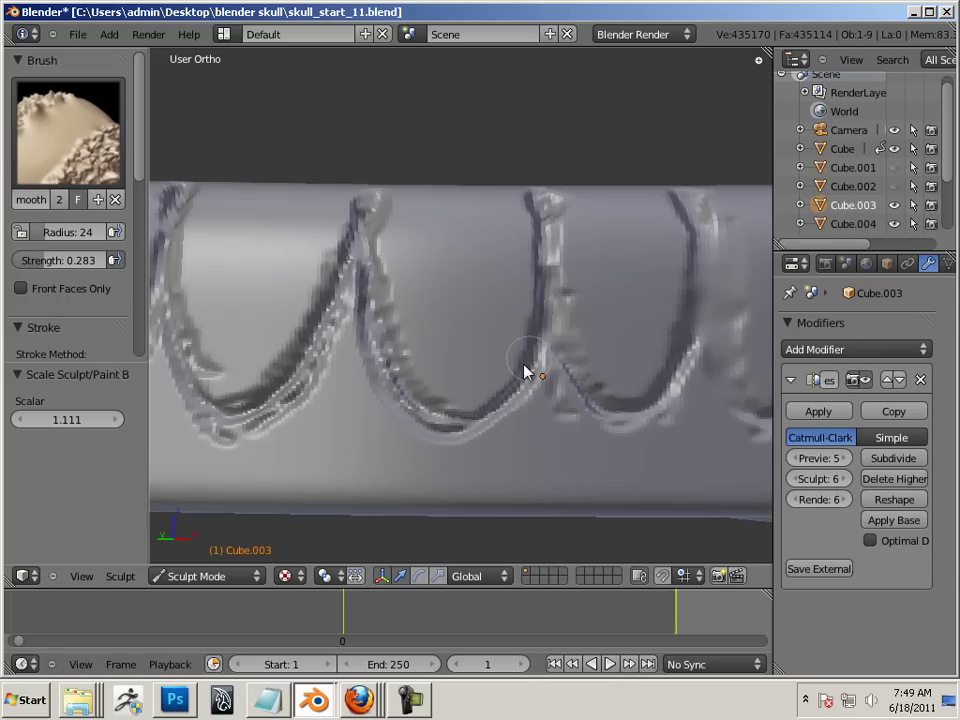
mouse_move(427, 407)
mouse_down()
mouse_move(377, 250)
mouse_move(343, 263)
mouse_move(267, 408)
mouse_up()
Step: Smooth the outlines of the back teeth on the block's -X side, as far as its rear end
mouse_move(270, 424)
middle_down()
mouse_move(330, 424)
mouse_move(553, 377)
middle_up()
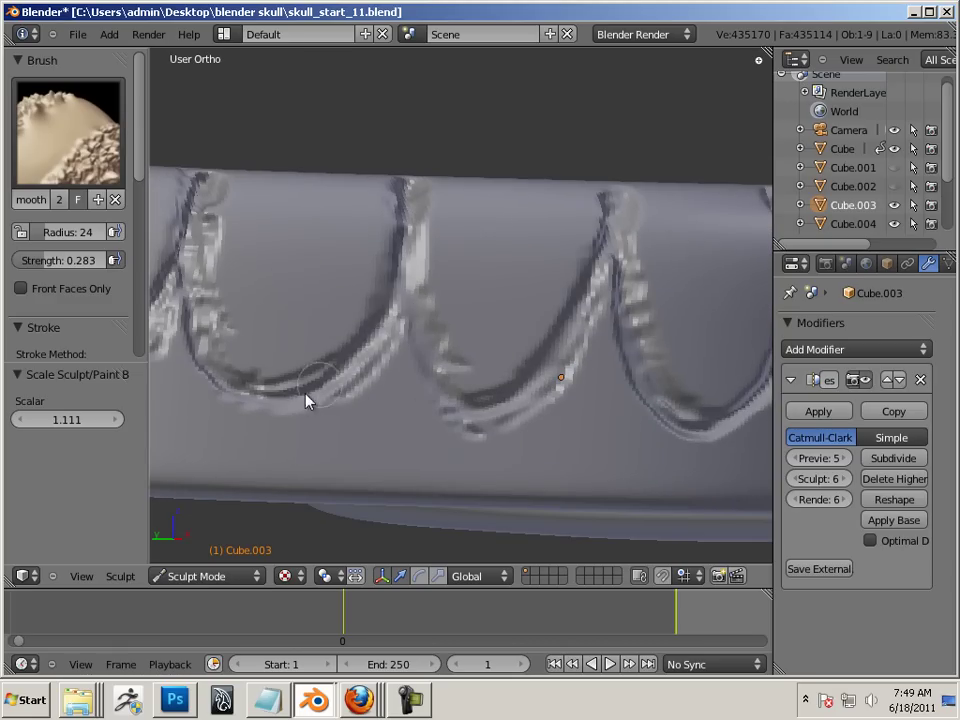
middle_drag(311, 396, 394, 360)
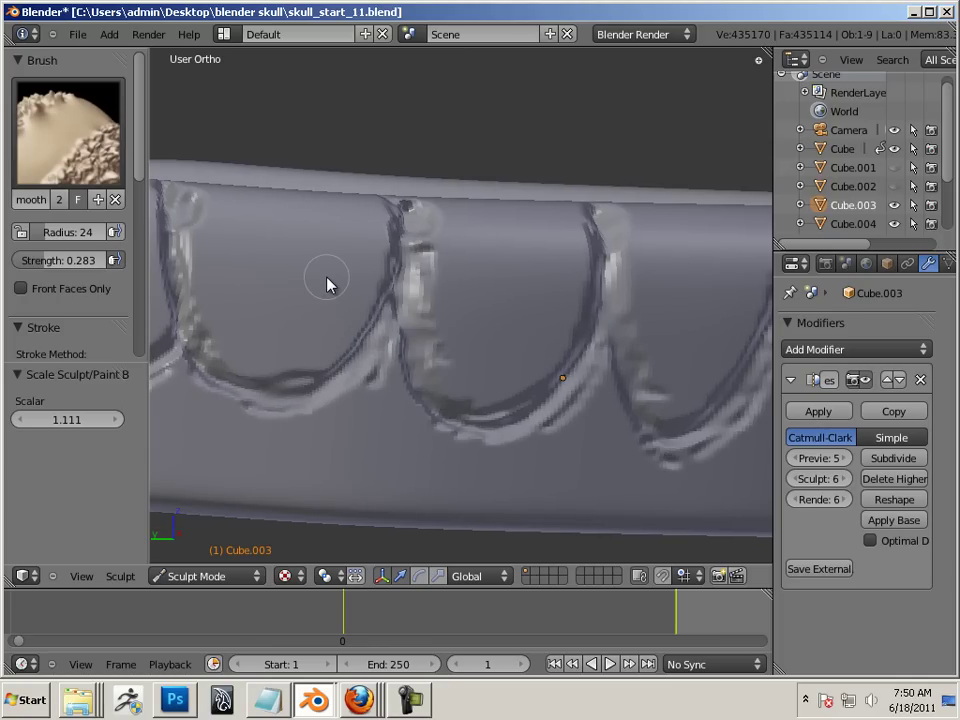
mouse_move(369, 358)
middle_down()
mouse_move(527, 381)
mouse_move(612, 362)
middle_up()
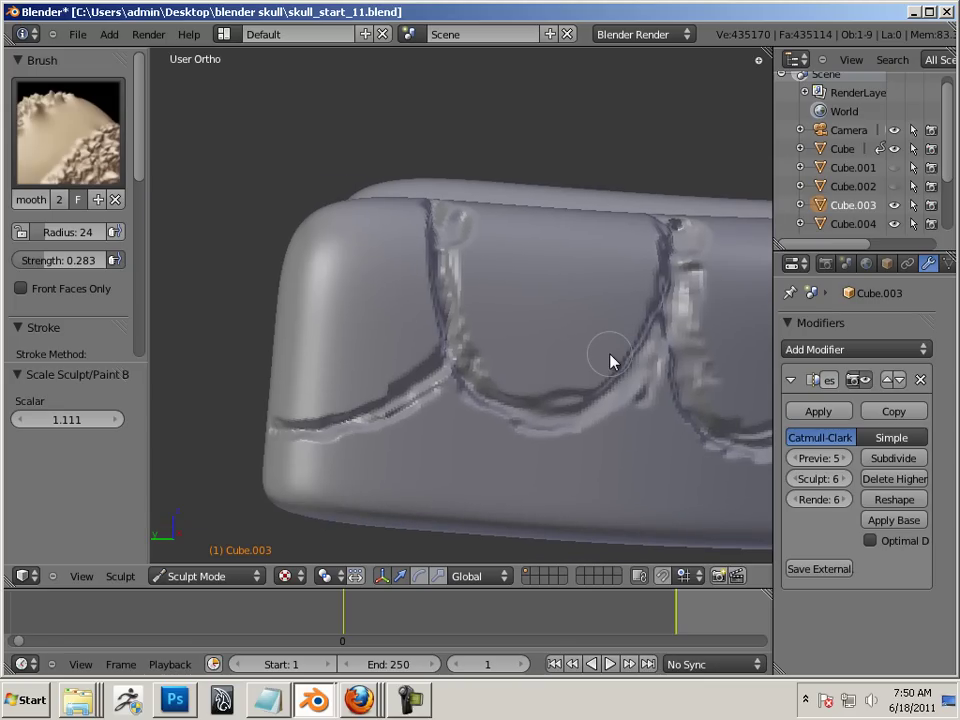
mouse_move(436, 220)
mouse_down()
mouse_move(458, 346)
mouse_move(518, 408)
mouse_move(558, 411)
mouse_move(427, 384)
mouse_move(324, 430)
mouse_move(250, 443)
mouse_up()
Step: Switch to the Inflate/Deflate brush, raise its radius to 53 and inflate the faces of the front teeth
mouse_move(439, 225)
middle_down()
mouse_move(266, 257)
mouse_move(294, 261)
mouse_move(270, 265)
middle_up()
click(118, 148)
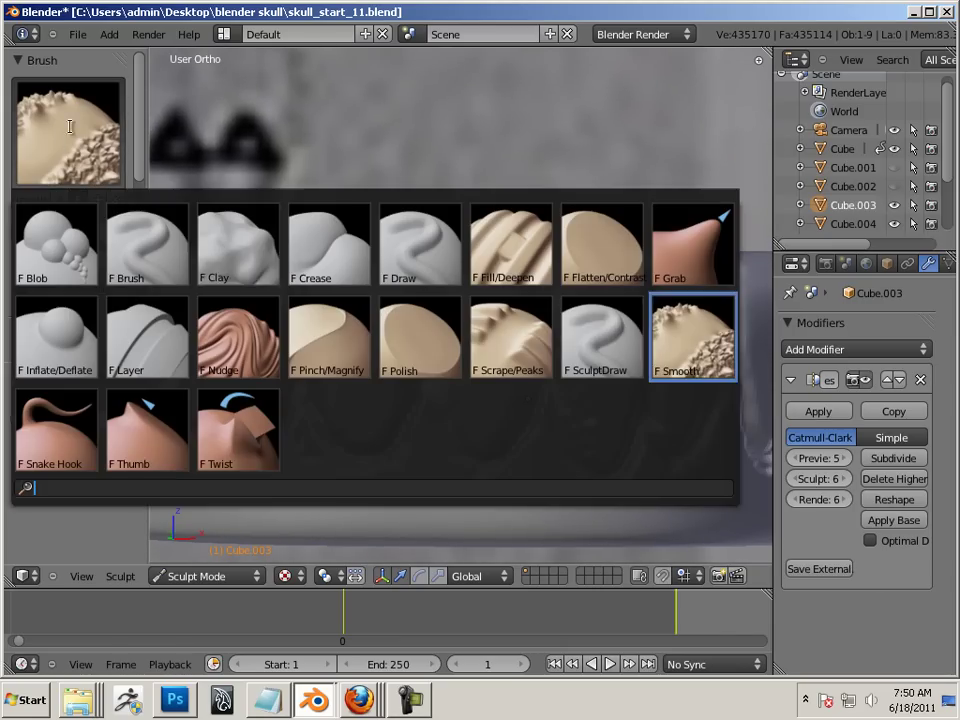
click(72, 338)
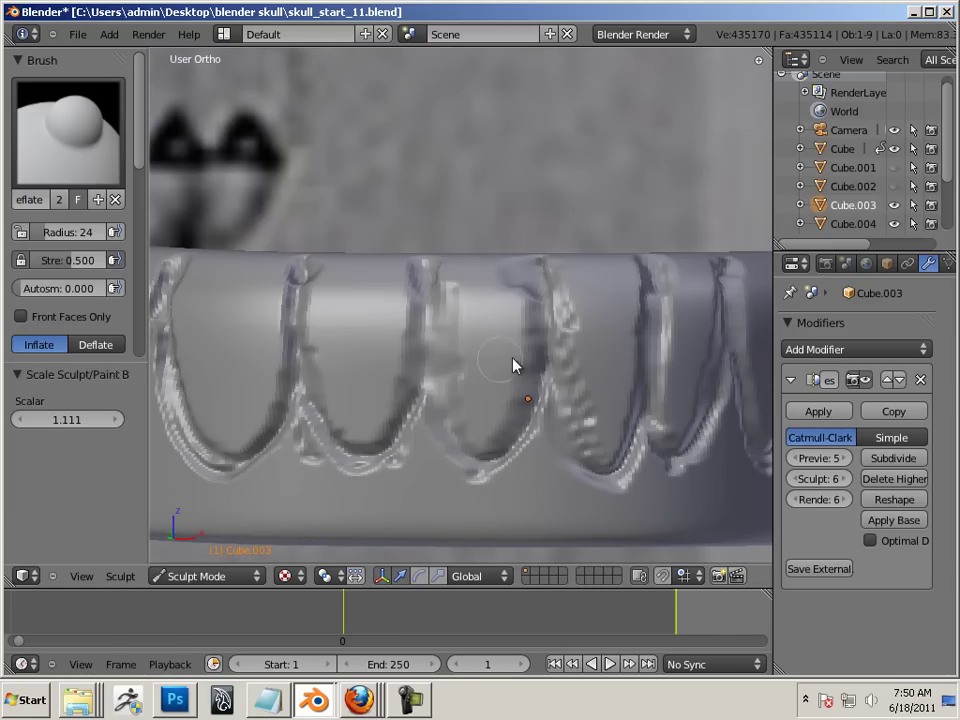
key(bracketright)
key(bracketright)
key(bracketright)
key(bracketright)
key(bracketleft)
mouse_move(489, 371)
mouse_down()
mouse_move(483, 423)
mouse_move(454, 328)
mouse_move(484, 446)
mouse_move(510, 354)
mouse_move(511, 283)
mouse_move(486, 364)
mouse_move(587, 411)
mouse_move(598, 290)
mouse_move(626, 266)
mouse_move(595, 283)
mouse_move(576, 409)
mouse_up()
key(bracketright)
key(bracketright)
key(bracketright)
mouse_move(345, 453)
mouse_down()
mouse_move(343, 418)
mouse_move(381, 377)
mouse_move(336, 388)
mouse_move(336, 372)
mouse_up()
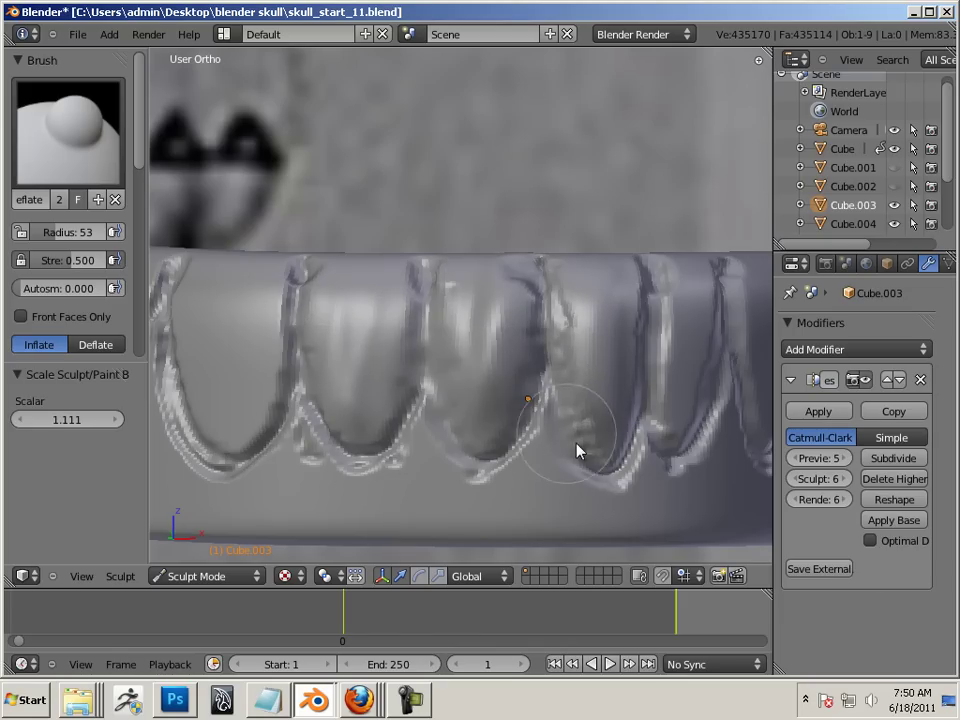
Step: Inflate the remaining front teeth and the side teeth along the block's +X side so each crown bulges outward
middle_drag(611, 476, 579, 461)
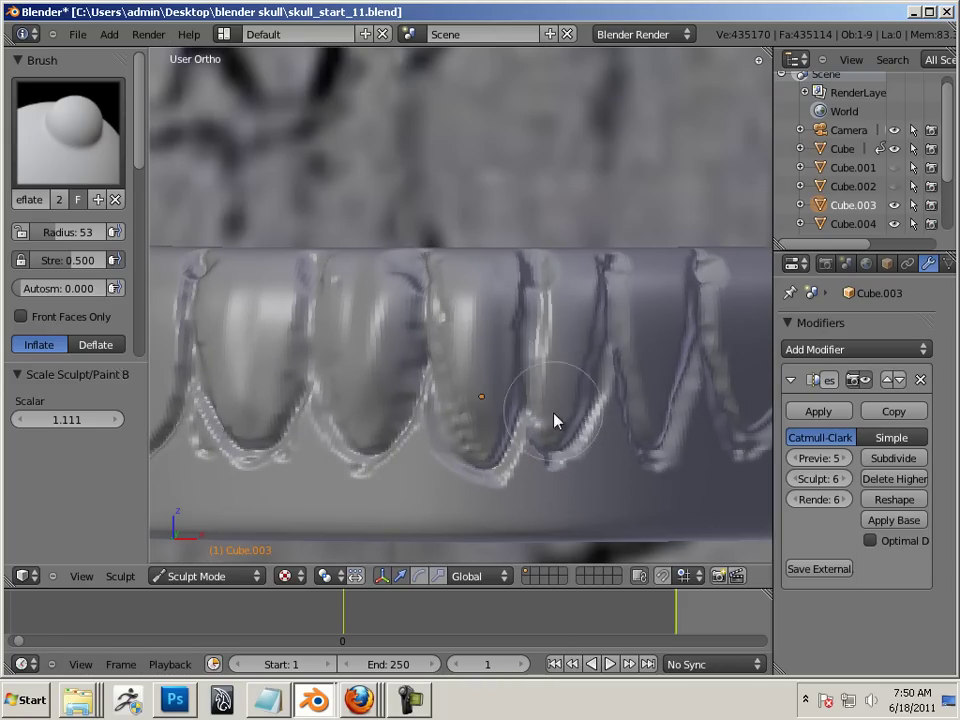
middle_drag(615, 514, 553, 476)
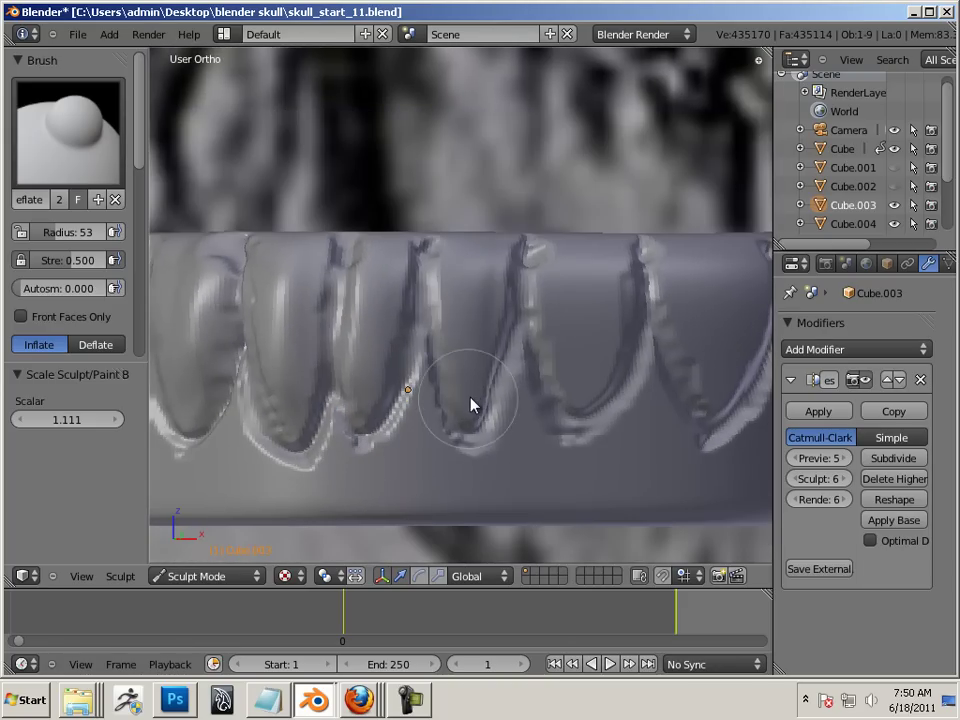
middle_drag(621, 407, 572, 416)
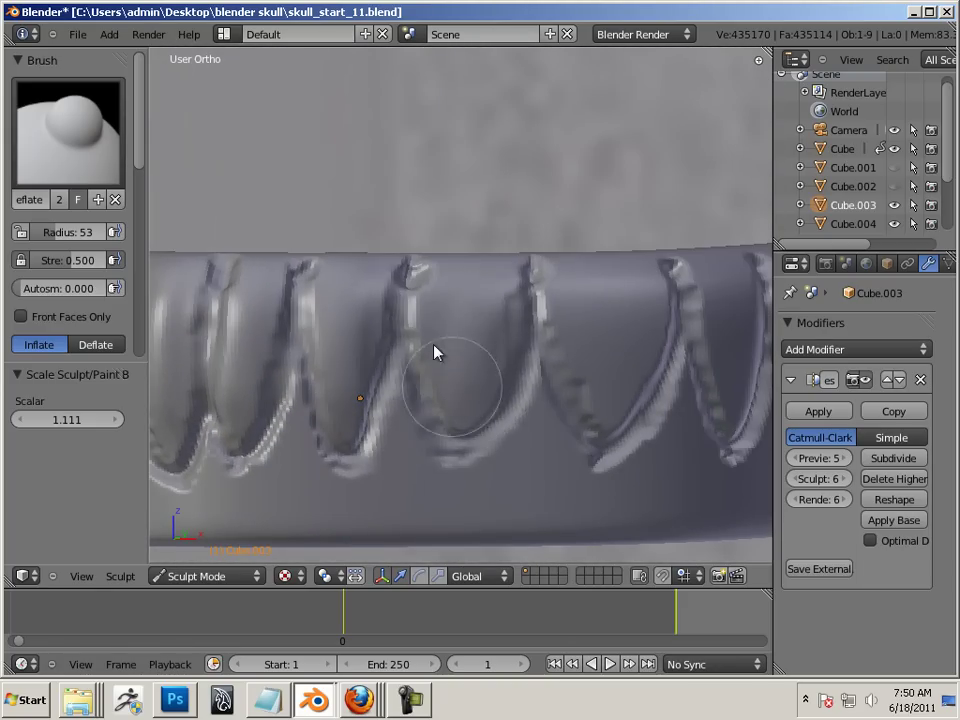
middle_drag(624, 442, 469, 437)
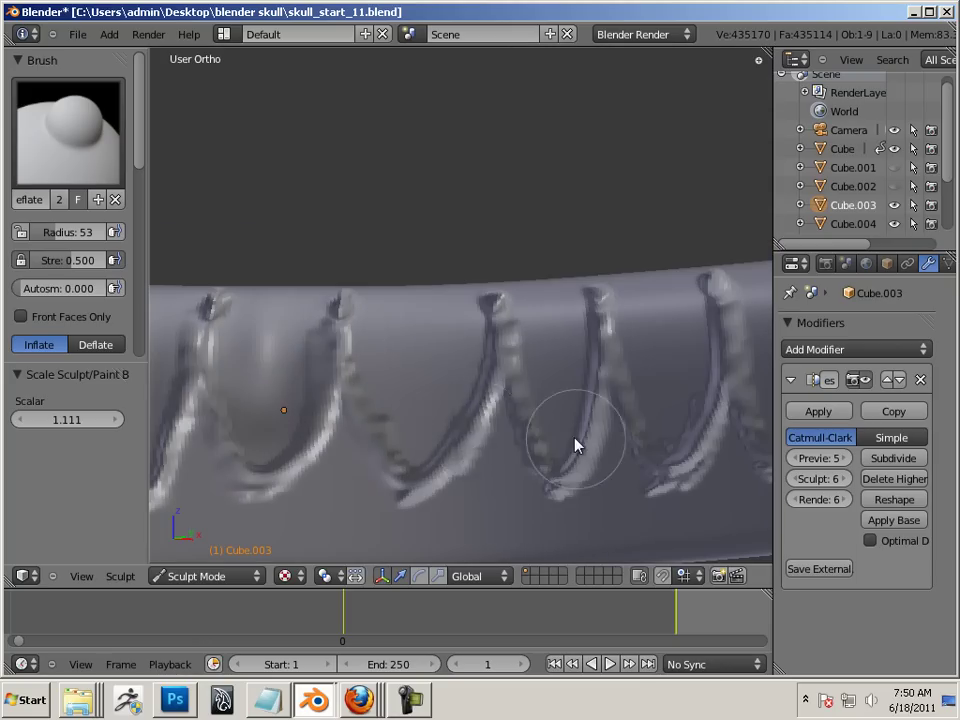
mouse_move(393, 410)
mouse_down()
mouse_move(392, 336)
mouse_move(403, 444)
mouse_move(452, 311)
mouse_move(398, 408)
mouse_move(371, 296)
mouse_move(429, 287)
mouse_move(430, 415)
mouse_up()
mouse_move(559, 345)
mouse_down()
mouse_move(543, 264)
mouse_move(534, 347)
mouse_move(540, 279)
mouse_move(561, 454)
mouse_move(558, 300)
mouse_up()
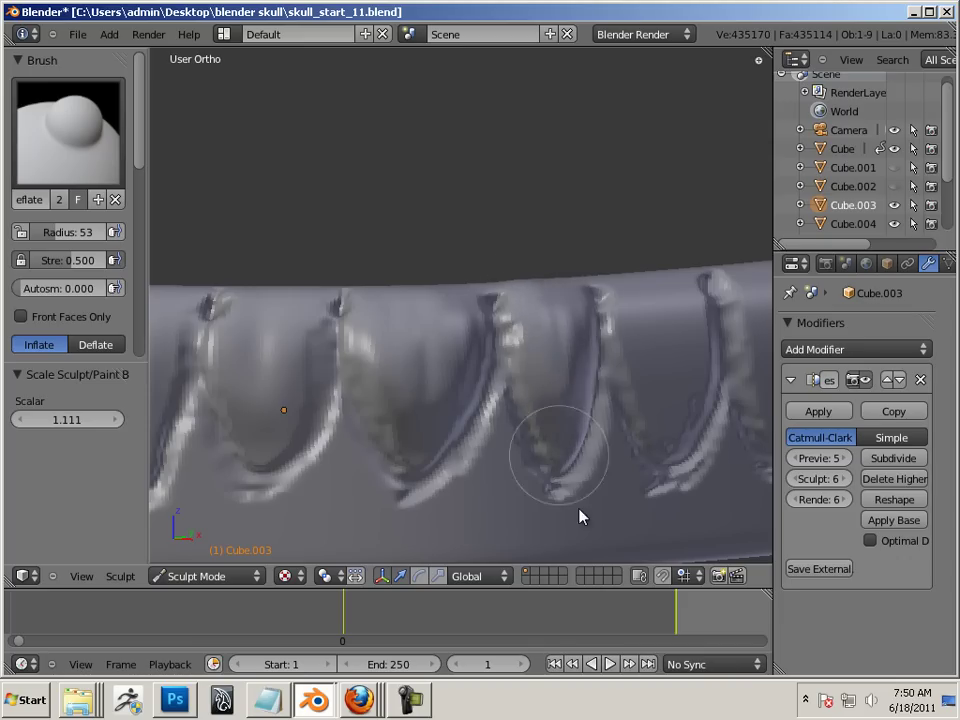
mouse_move(574, 516)
middle_down()
mouse_move(495, 501)
mouse_move(454, 474)
middle_up()
mouse_move(481, 344)
mouse_down()
mouse_move(450, 484)
mouse_move(454, 304)
mouse_move(489, 446)
mouse_move(448, 418)
mouse_move(570, 450)
mouse_move(630, 315)
mouse_move(643, 354)
mouse_move(577, 441)
mouse_up()
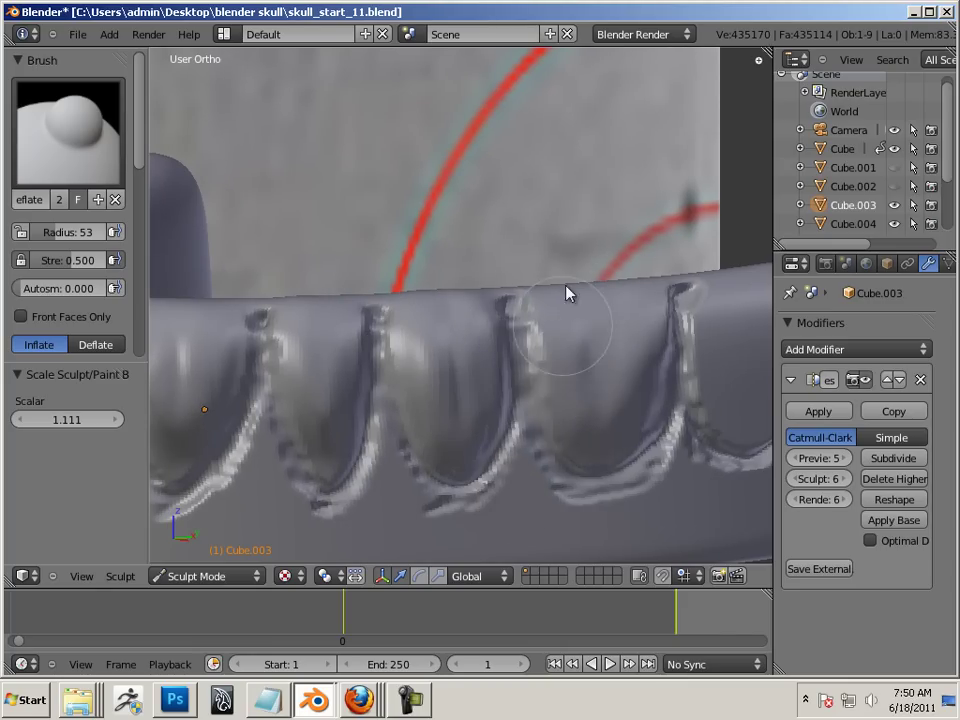
Step: Inflate the crowns of the rearmost teeth on the block's +X side
mouse_move(583, 381)
middle_down()
mouse_move(574, 429)
mouse_move(527, 392)
middle_up()
mouse_move(563, 333)
mouse_down()
mouse_move(514, 253)
mouse_move(493, 388)
mouse_move(551, 261)
mouse_move(590, 229)
mouse_move(514, 407)
mouse_move(489, 396)
mouse_move(551, 446)
mouse_move(628, 401)
mouse_up()
mouse_move(628, 401)
middle_down()
mouse_move(561, 349)
mouse_move(572, 401)
mouse_move(611, 381)
middle_up()
mouse_move(641, 291)
mouse_down()
mouse_move(645, 283)
mouse_move(625, 335)
mouse_up()
drag(477, 307, 441, 369)
Step: Inflate the crowns of the teeth along the block's -X side, back to the last tooth at its rear end
mouse_move(443, 376)
middle_down()
mouse_move(360, 454)
mouse_move(579, 456)
mouse_move(636, 422)
middle_up()
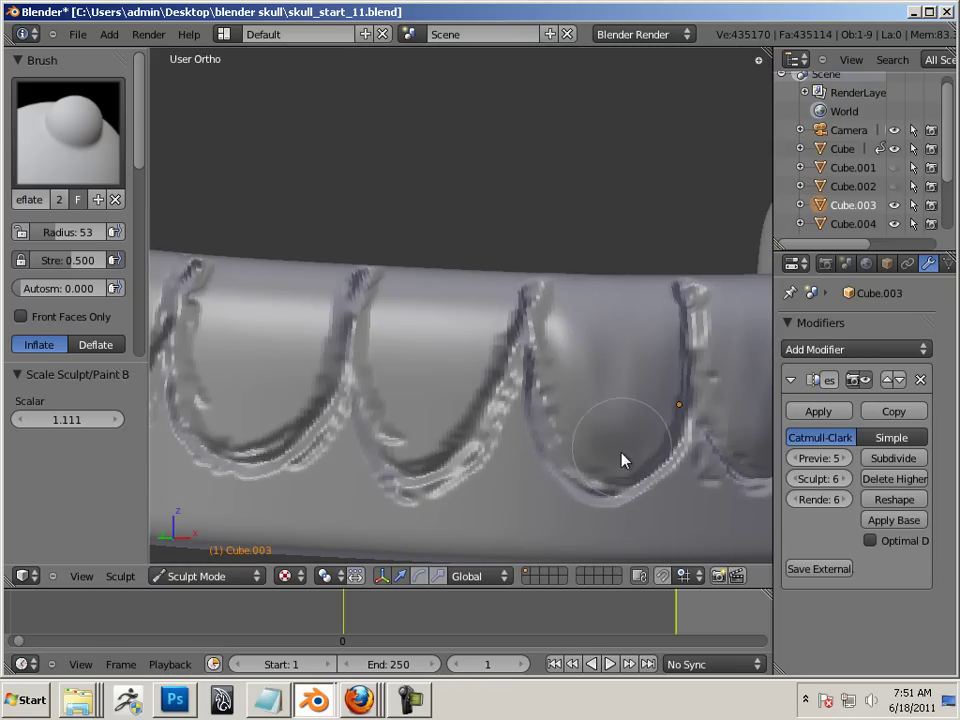
mouse_move(587, 459)
middle_down()
mouse_move(471, 485)
mouse_move(594, 401)
middle_up()
mouse_move(608, 273)
mouse_down()
mouse_move(621, 351)
mouse_move(609, 328)
mouse_move(532, 308)
mouse_move(519, 372)
mouse_move(497, 255)
mouse_move(401, 414)
mouse_move(373, 266)
mouse_move(336, 368)
mouse_move(401, 381)
mouse_move(484, 285)
mouse_move(486, 336)
mouse_move(399, 401)
mouse_up()
mouse_move(399, 408)
middle_down()
mouse_move(480, 399)
mouse_move(469, 351)
middle_up()
mouse_move(415, 383)
mouse_down()
mouse_move(369, 317)
mouse_move(343, 236)
mouse_move(411, 392)
mouse_move(443, 391)
mouse_move(279, 379)
mouse_move(279, 251)
mouse_move(242, 336)
mouse_move(230, 316)
mouse_move(184, 364)
mouse_move(296, 274)
mouse_move(315, 330)
mouse_move(245, 403)
mouse_up()
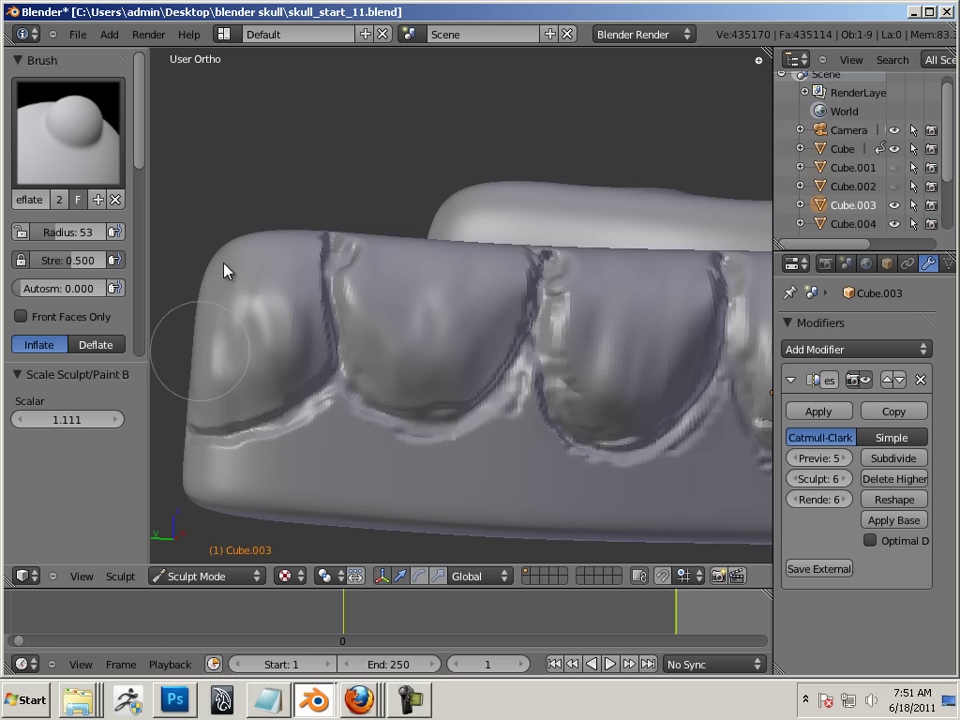
Step: Switch to the Pinch/Magnify brush at radius 37 and pinch the gaps and root outlines of the front teeth tighter
mouse_move(296, 264)
middle_down()
mouse_move(377, 381)
mouse_move(324, 400)
mouse_move(311, 392)
mouse_move(283, 399)
mouse_move(332, 390)
middle_up()
click(68, 130)
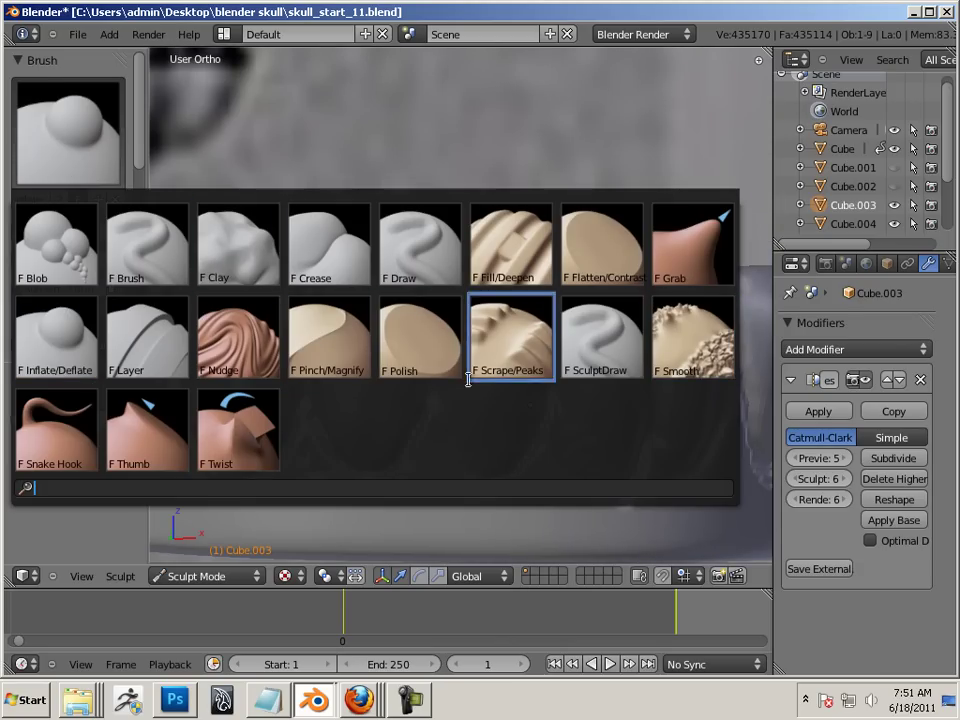
click(325, 335)
key(bracketleft)
key(bracketright)
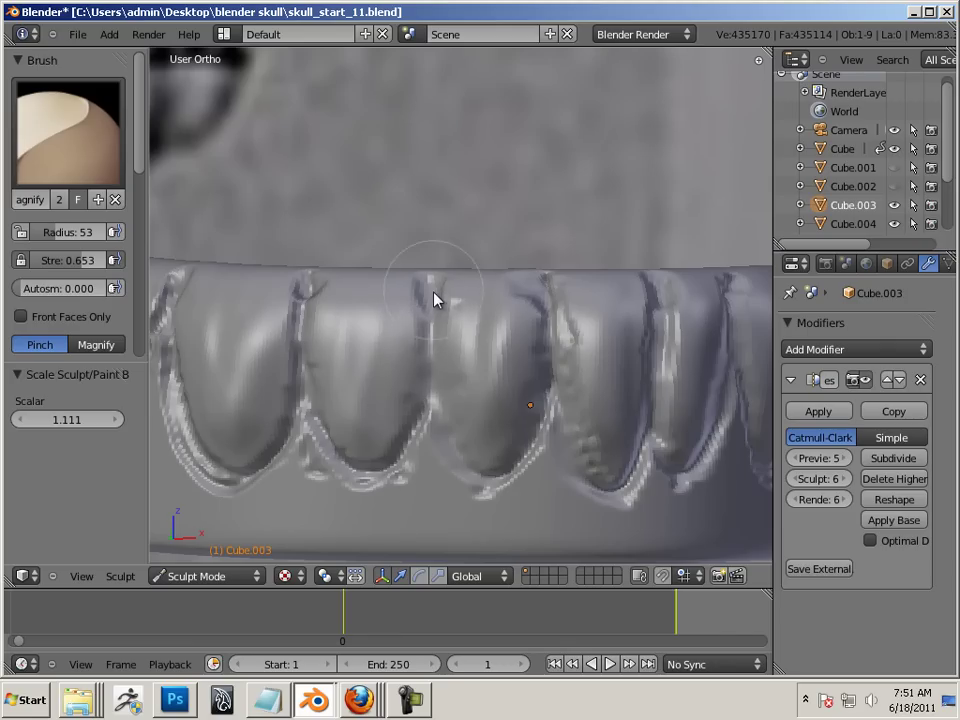
key(bracketleft)
key(bracketleft)
key(bracketleft)
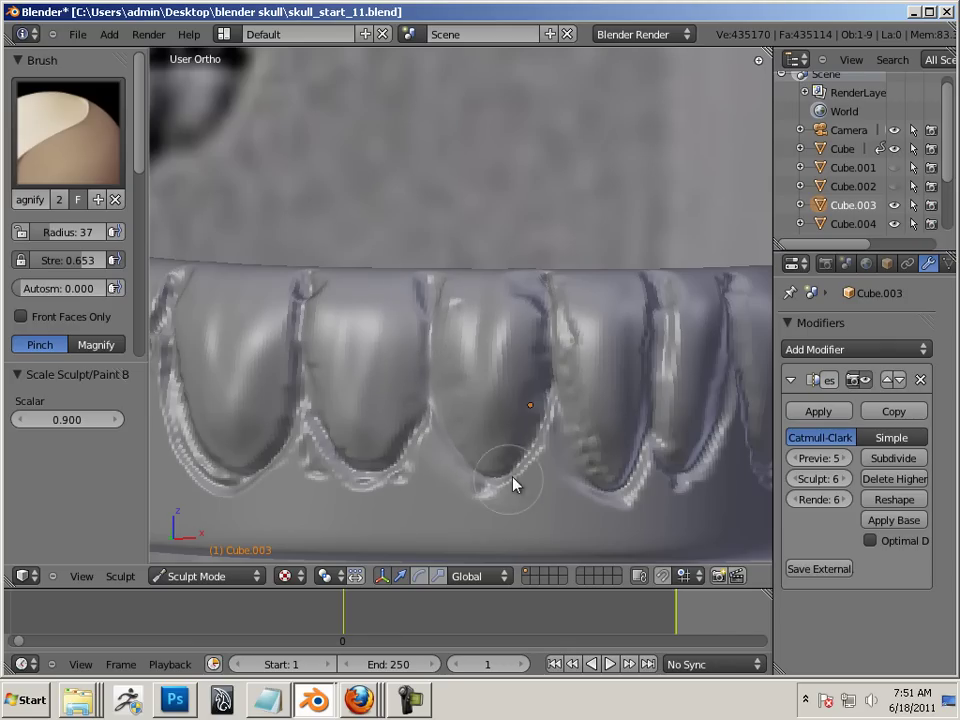
mouse_move(525, 471)
mouse_down()
mouse_move(561, 392)
mouse_move(553, 311)
mouse_move(553, 348)
mouse_move(555, 336)
mouse_move(589, 475)
mouse_move(630, 513)
mouse_up()
mouse_move(630, 513)
middle_down()
mouse_move(597, 507)
mouse_move(499, 375)
middle_up()
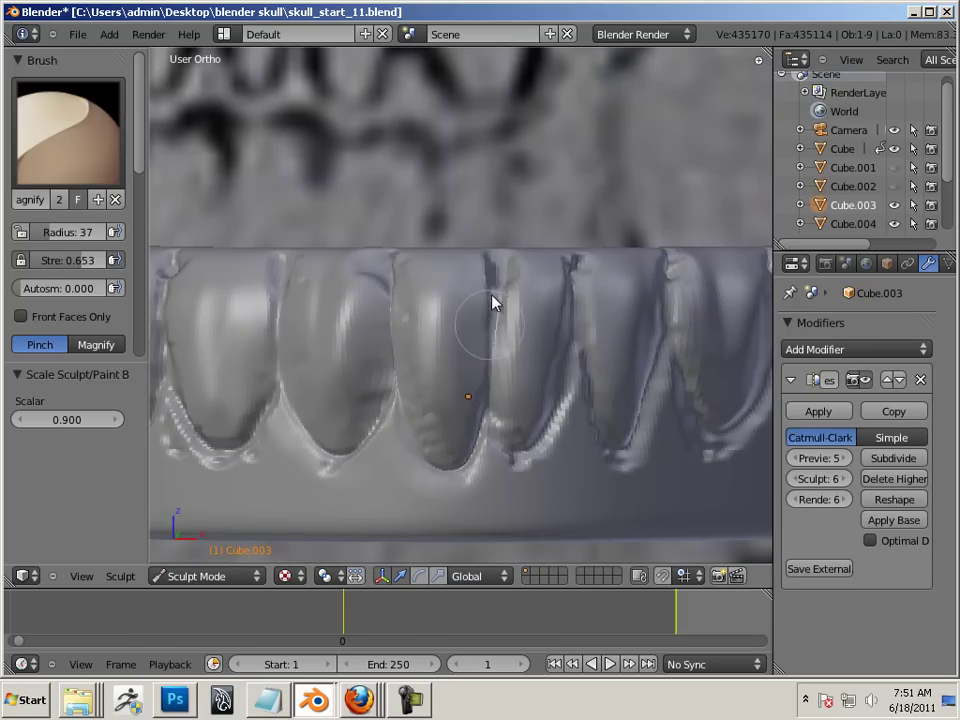
Step: Pinch the gaps and root tips of the front teeth just to the +X side of the block's centre, adjusting the brush radius
drag(583, 287, 583, 373)
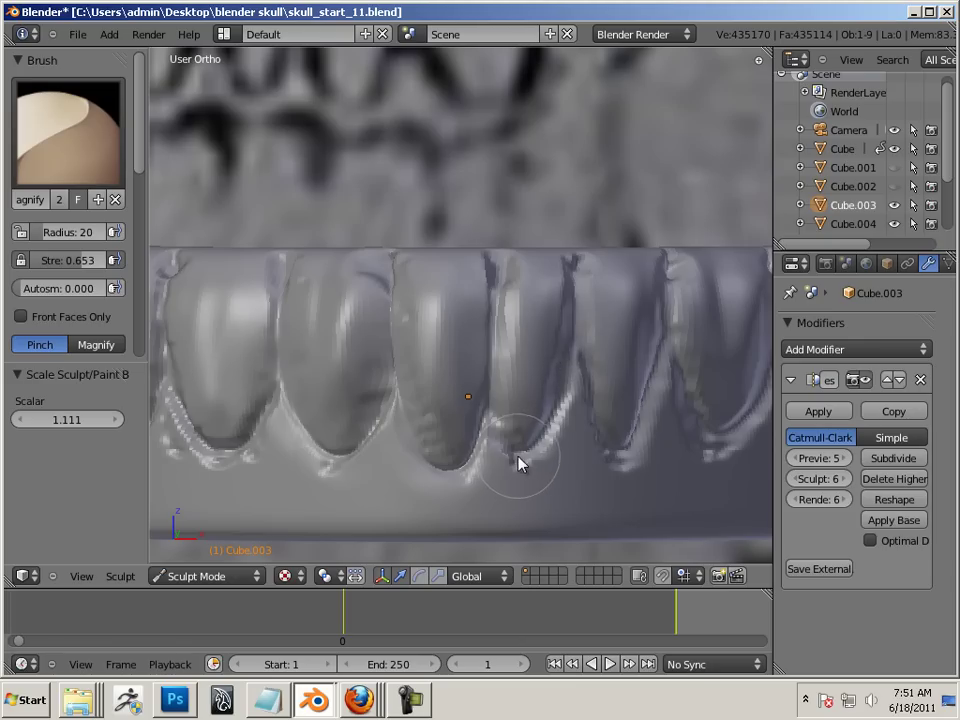
key(bracketright)
key(bracketright)
mouse_move(530, 453)
mouse_down()
mouse_move(572, 402)
mouse_move(571, 297)
mouse_move(578, 370)
mouse_move(622, 466)
mouse_up()
key(bracketright)
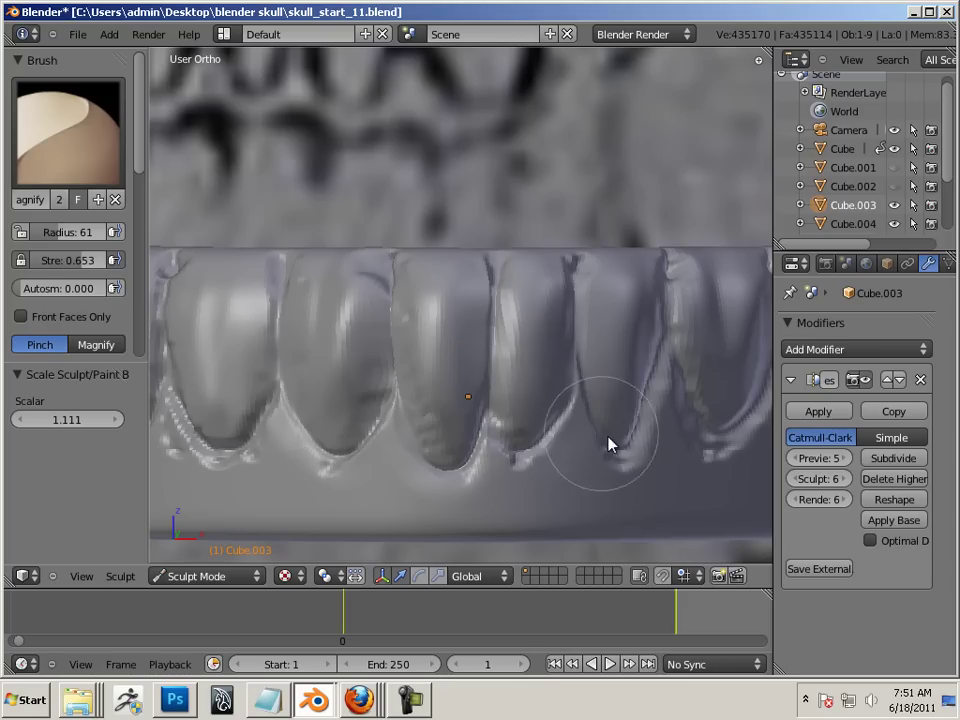
Step: Reduce the Pinch brush to radius 26 and pinch the gaps and root outline of the broader tooth next along the +X side
middle_drag(617, 455, 489, 281)
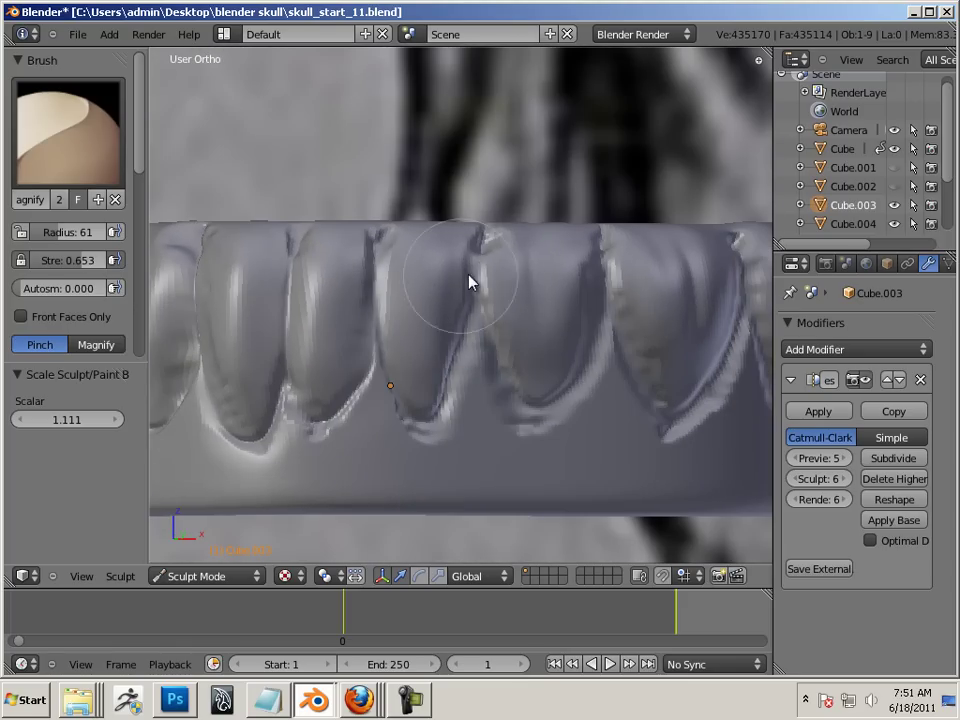
mouse_move(490, 251)
mouse_down()
mouse_move(476, 242)
mouse_move(495, 377)
mouse_move(473, 336)
mouse_up()
key(ctrl+z)
key(bracketleft)
key(bracketleft)
key(bracketleft)
key(bracketleft)
key(bracketleft)
key(bracketleft)
key(bracketleft)
key(bracketleft)
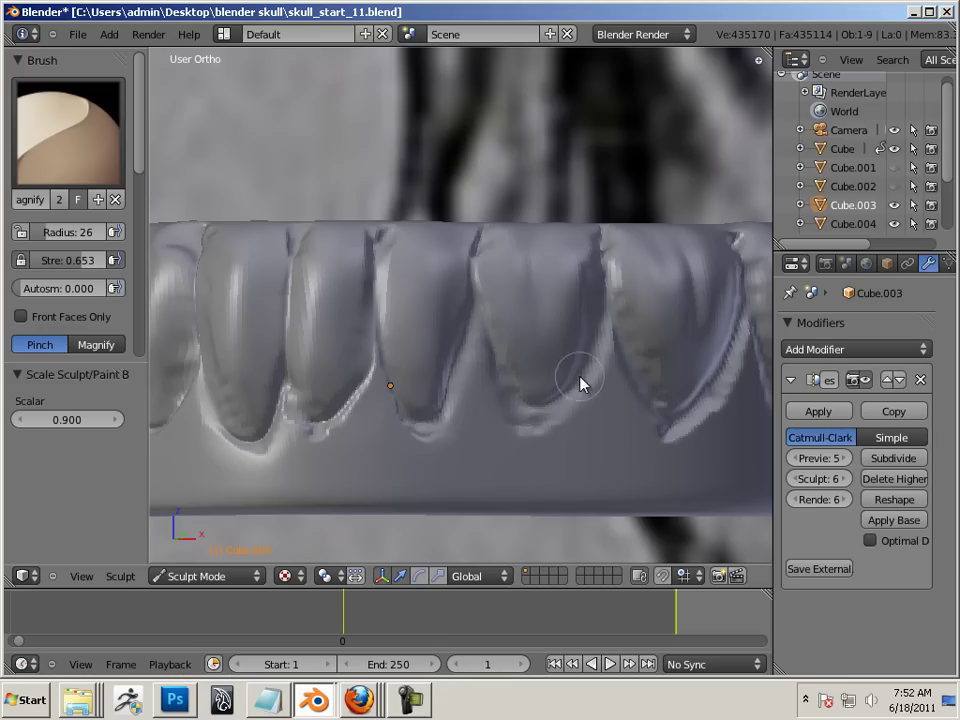
drag(593, 345, 500, 413)
Step: Enlarge the Pinch brush to radius 85 and pinch the root outlines of the following teeth along the +X side
key(bracketleft)
key(bracketleft)
key(bracketright)
key(bracketright)
key(bracketright)
key(bracketright)
key(bracketright)
key(bracketright)
key(bracketright)
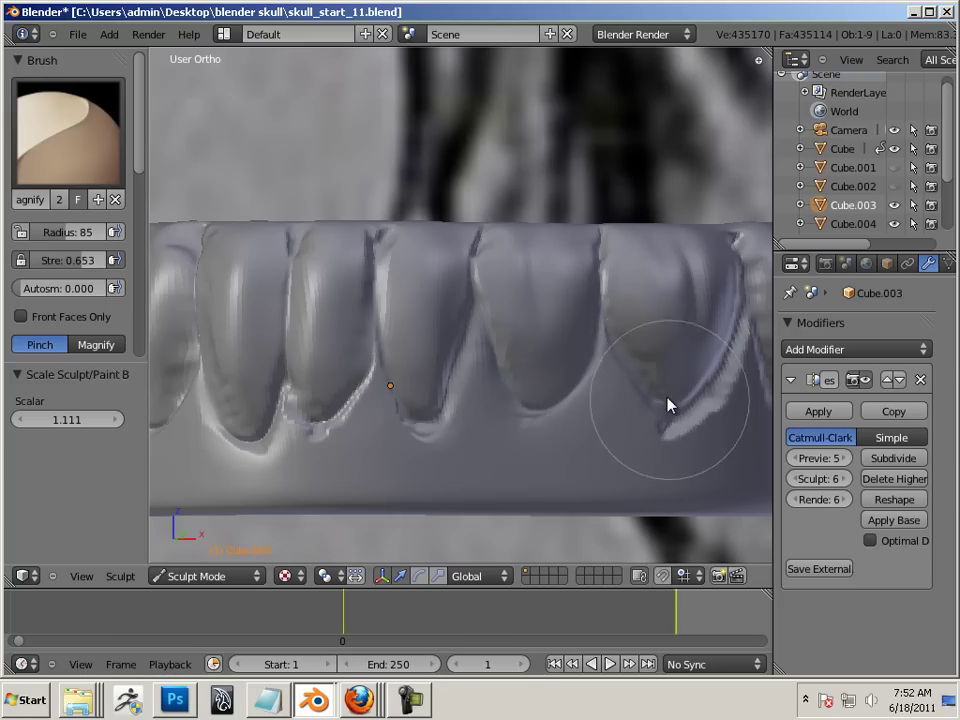
mouse_move(639, 437)
middle_down()
mouse_move(615, 446)
mouse_move(523, 407)
middle_up()
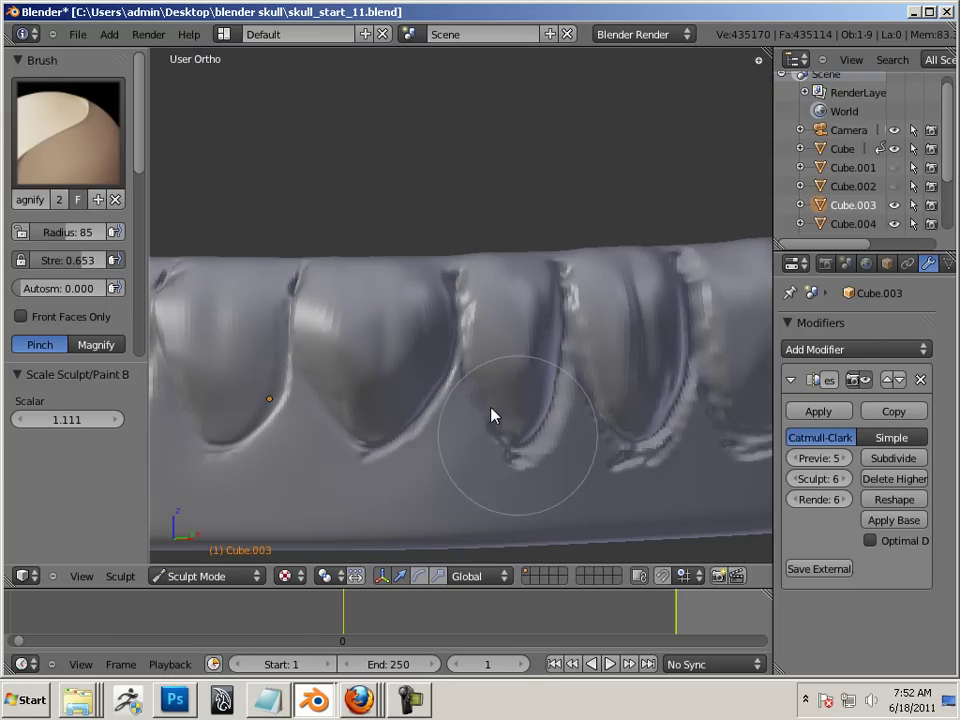
middle_drag(564, 467, 453, 421)
mouse_move(366, 345)
mouse_down()
mouse_move(336, 431)
mouse_move(291, 440)
mouse_up()
mouse_move(364, 311)
mouse_down()
mouse_move(458, 449)
mouse_move(502, 376)
mouse_move(491, 274)
mouse_up()
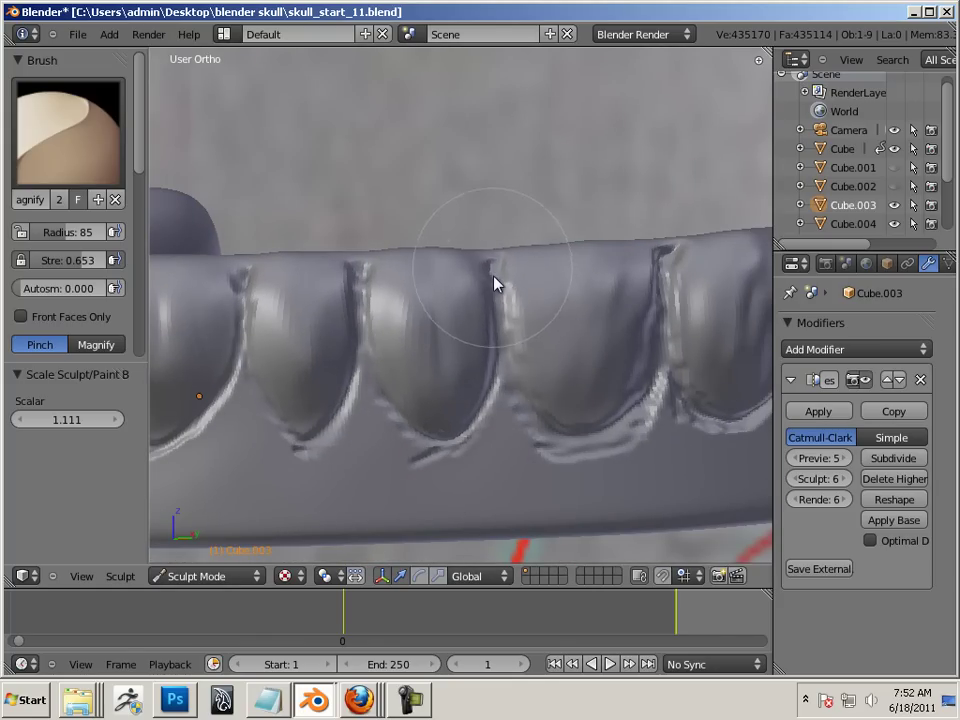
Step: Shrink the Pinch brush and tighten the gap between the premolar and the wide molar on the +X side
key(bracketleft)
key(bracketleft)
key(bracketleft)
key(bracketleft)
drag(487, 271, 499, 372)
Step: Pinch the outlines of the rearmost +X side teeth, working at radius 74 and then 45
key(bracketright)
key(bracketright)
key(bracketright)
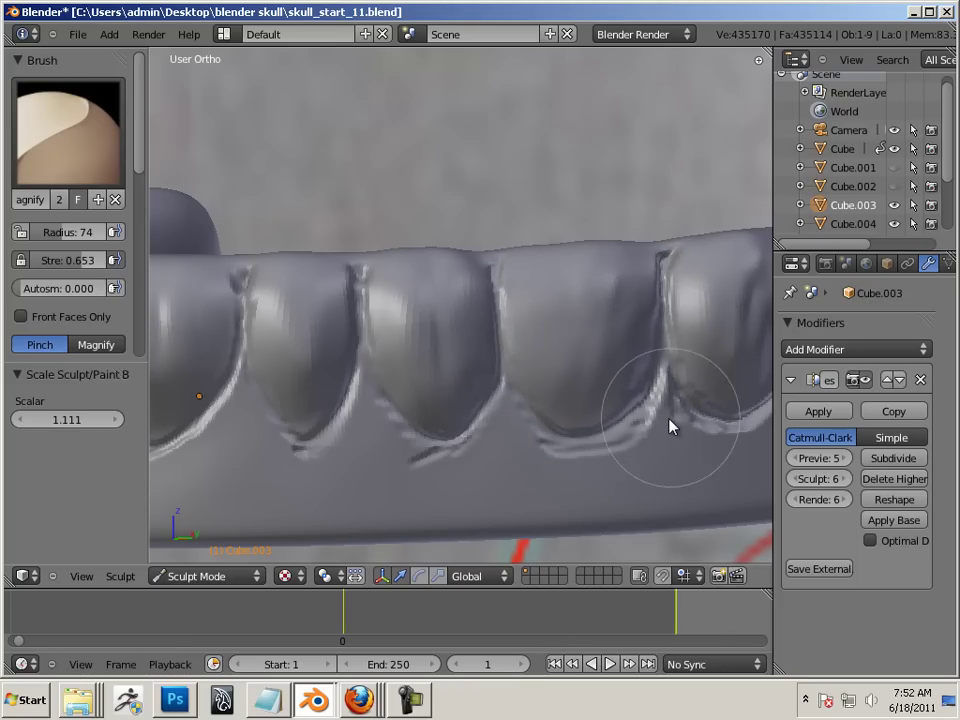
mouse_move(664, 424)
middle_down()
mouse_move(583, 418)
mouse_move(575, 390)
middle_up()
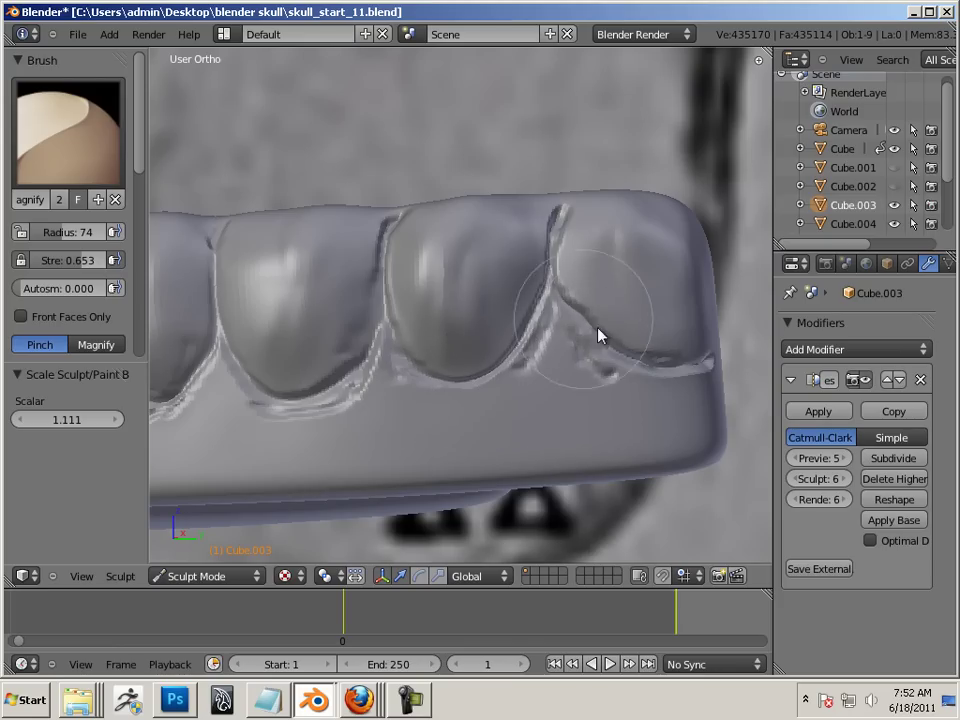
key(bracketleft)
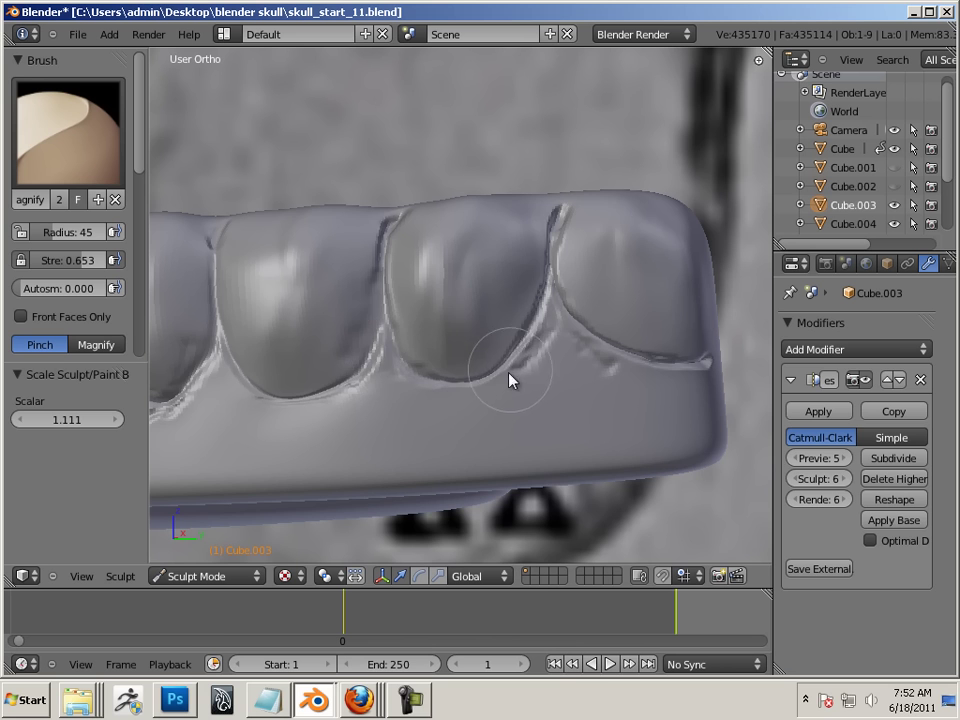
Step: Pinch the gaps and root outlines of the front teeth towards the -X side at brush radius 45
mouse_move(362, 404)
middle_down()
mouse_move(399, 414)
mouse_move(446, 407)
mouse_move(489, 463)
mouse_move(577, 463)
mouse_move(624, 484)
mouse_move(570, 454)
middle_up()
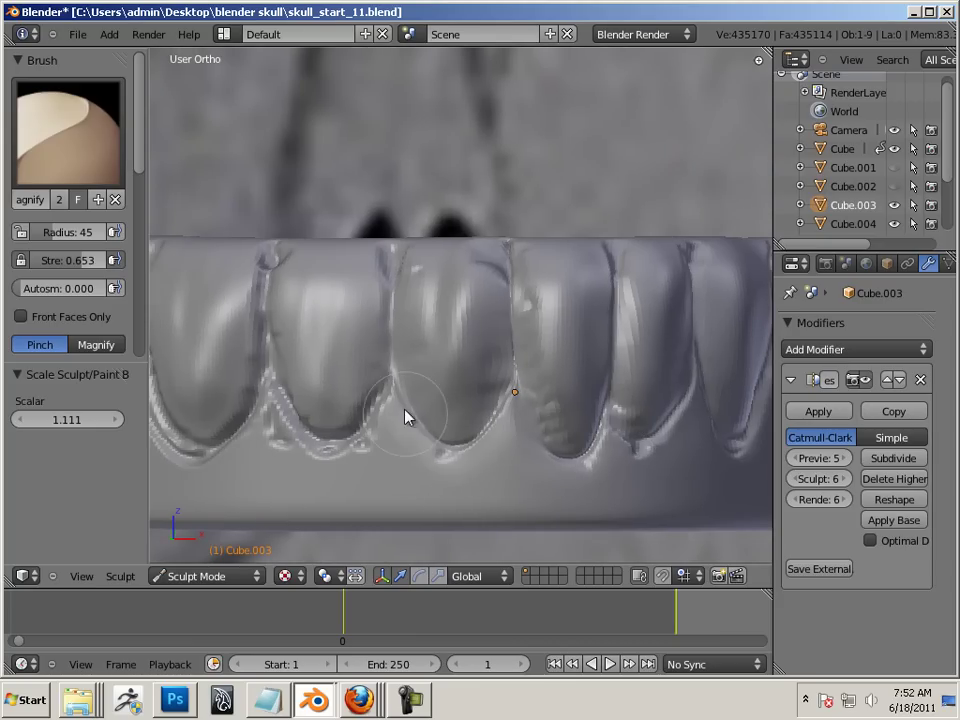
middle_drag(356, 424, 561, 403)
mouse_move(559, 396)
mouse_down()
mouse_move(521, 453)
mouse_move(463, 426)
mouse_move(428, 286)
mouse_move(427, 413)
mouse_up()
key(ctrl+z)
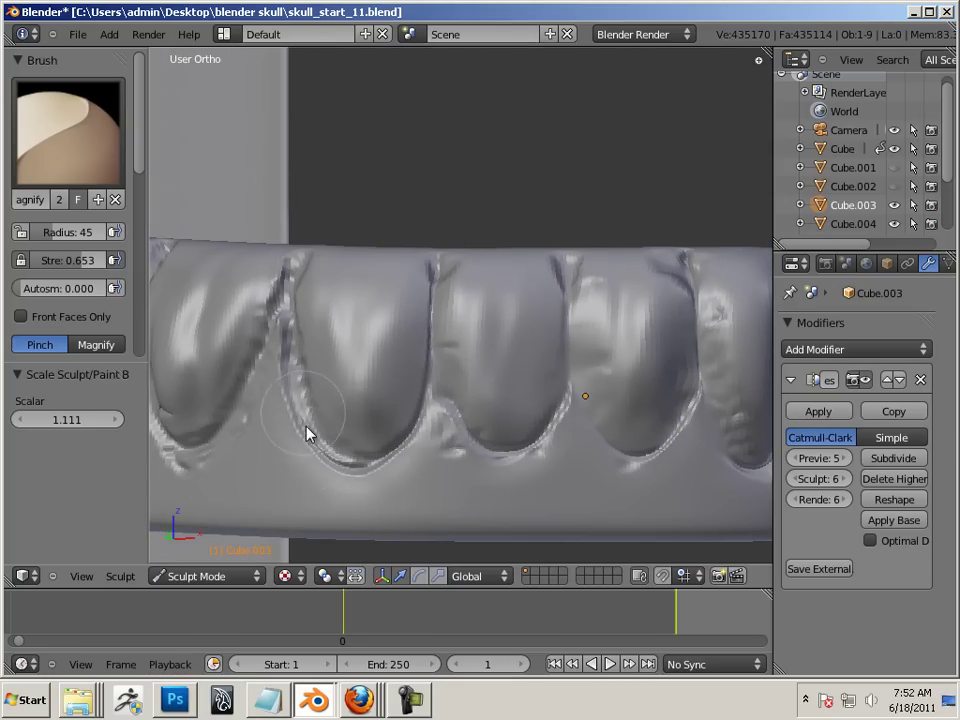
mouse_move(310, 443)
mouse_down()
mouse_move(276, 337)
mouse_move(293, 423)
mouse_up()
mouse_move(293, 423)
middle_down()
mouse_move(339, 419)
mouse_move(434, 385)
middle_up()
mouse_move(647, 311)
mouse_down()
mouse_move(565, 459)
mouse_move(511, 459)
mouse_move(473, 277)
mouse_move(443, 366)
mouse_move(379, 452)
mouse_move(375, 480)
mouse_up()
middle_drag(375, 480, 563, 413)
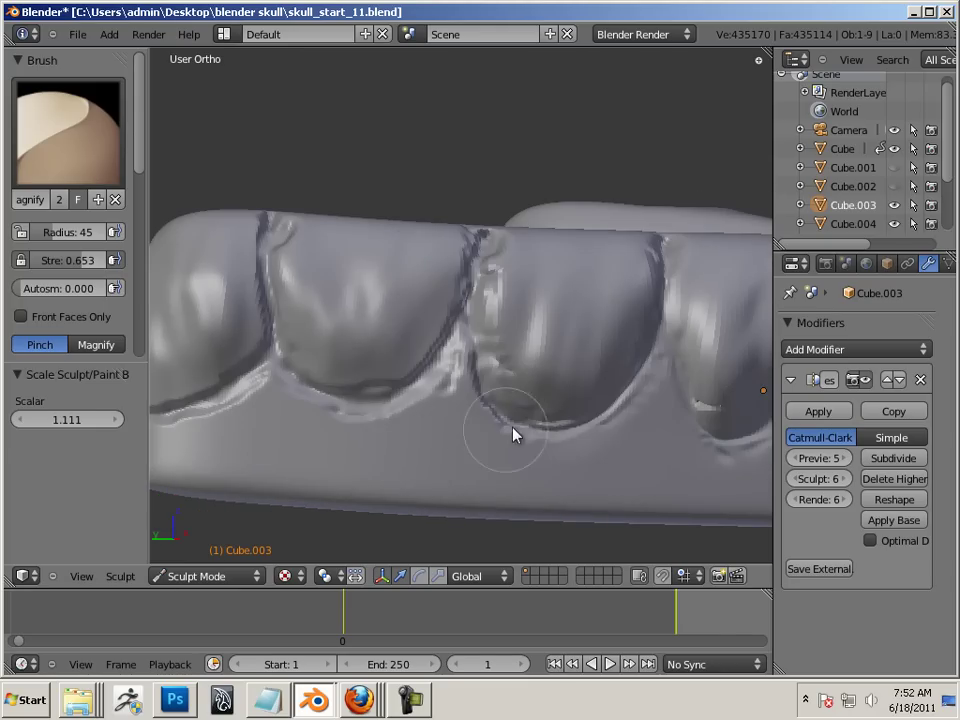
Step: Pinch the root outline and rear gap of the third-to-last tooth on the -X side, enlarging the brush for the gap
mouse_move(563, 406)
mouse_down()
mouse_move(502, 418)
mouse_move(501, 225)
mouse_move(485, 279)
mouse_move(477, 270)
mouse_up()
key(bracketright)
key(bracketright)
key(bracketright)
key(bracketright)
key(bracketright)
key(bracketright)
key(bracketright)
key(bracketright)
key(bracketright)
Step: Reduce the brush again and pinch the root outline of the second-to-last tooth on the -X side
key(bracketleft)
key(bracketleft)
key(bracketleft)
key(bracketleft)
key(bracketleft)
key(bracketleft)
key(bracketleft)
key(bracketleft)
key(bracketleft)
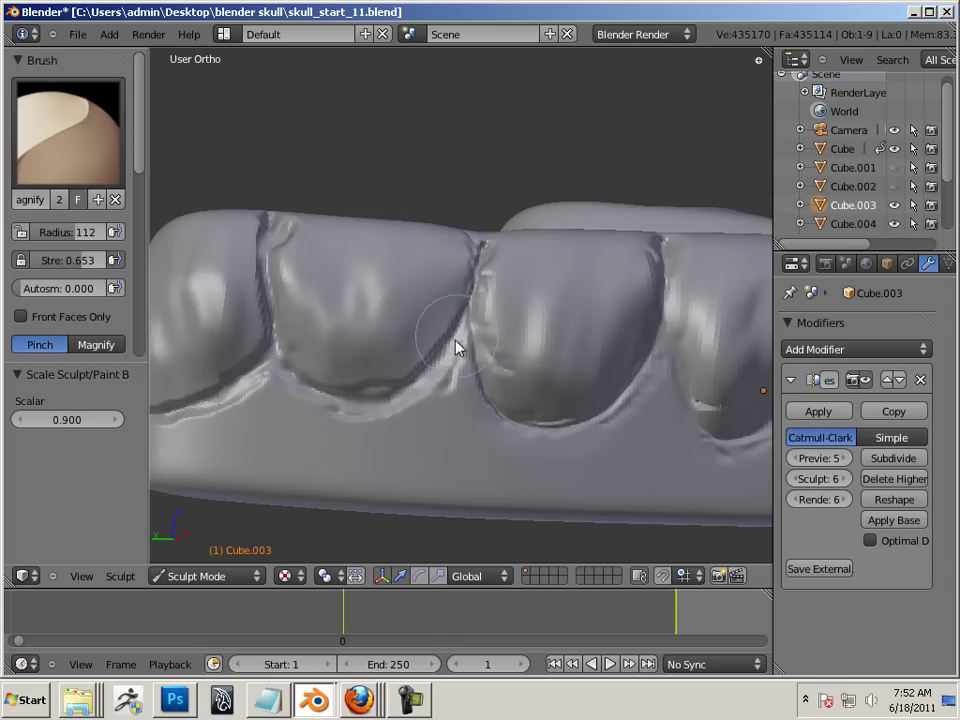
click(432, 394)
mouse_move(281, 360)
mouse_down()
mouse_move(347, 409)
mouse_move(306, 391)
mouse_move(326, 408)
mouse_up()
Step: Enlarge the Pinch brush to radius 77 and pinch the front gap and root outline of the last tooth on the -X side
key(bracketright)
key(bracketright)
key(bracketright)
key(bracketright)
key(bracketright)
key(bracketright)
key(bracketright)
mouse_move(265, 240)
mouse_down()
mouse_move(262, 348)
mouse_move(188, 403)
mouse_move(242, 368)
mouse_move(195, 379)
mouse_up()
key(bracketleft)
key(bracketright)
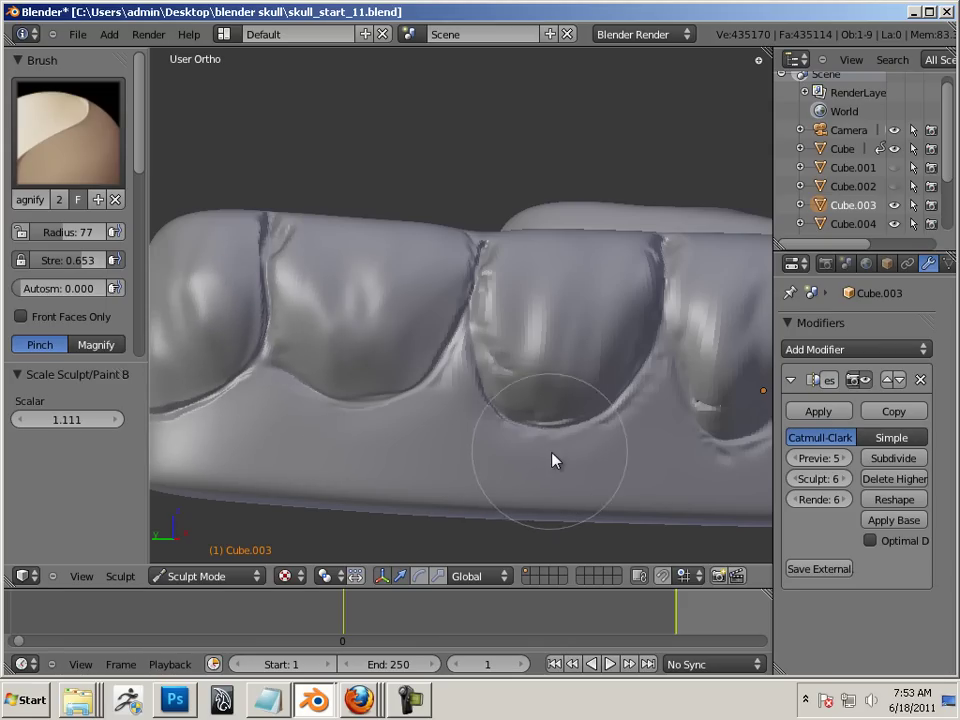
Step: Switch to the Grab brush at about radius 30 and pull the root tips of the front teeth downward to lengthen them
scroll(588, 327, down, 6)
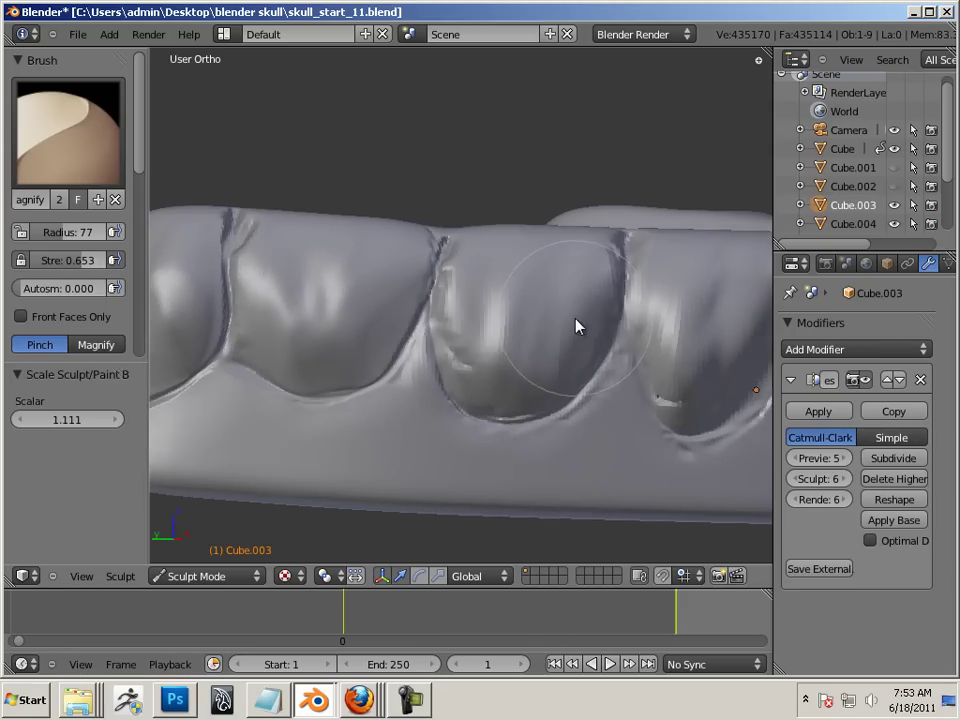
scroll(602, 319, up, 2)
scroll(490, 343, up, 3)
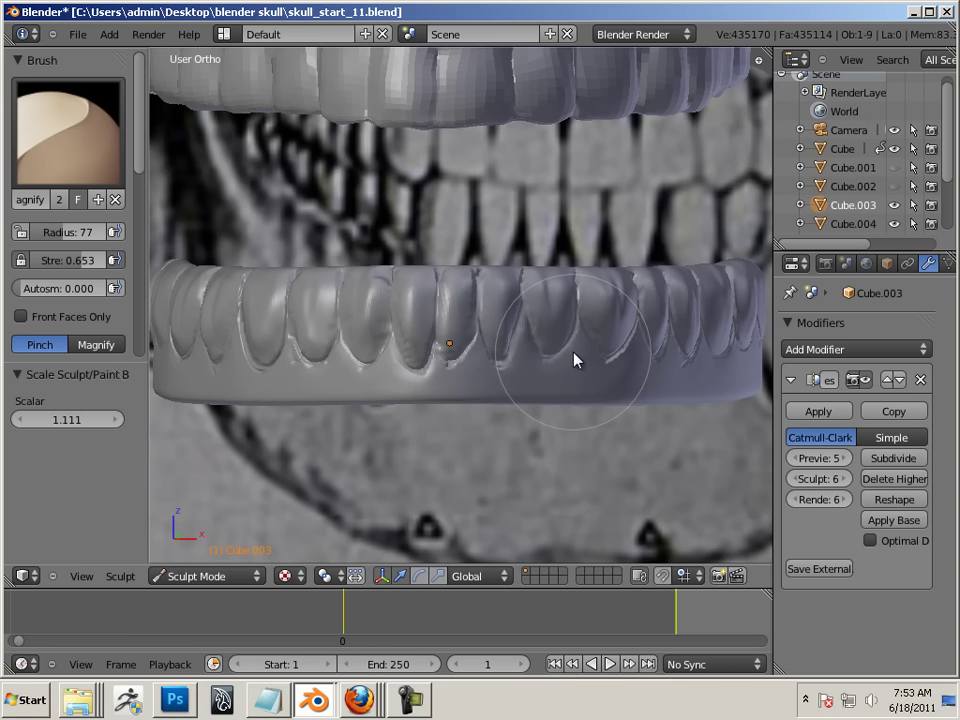
scroll(578, 359, up, 2)
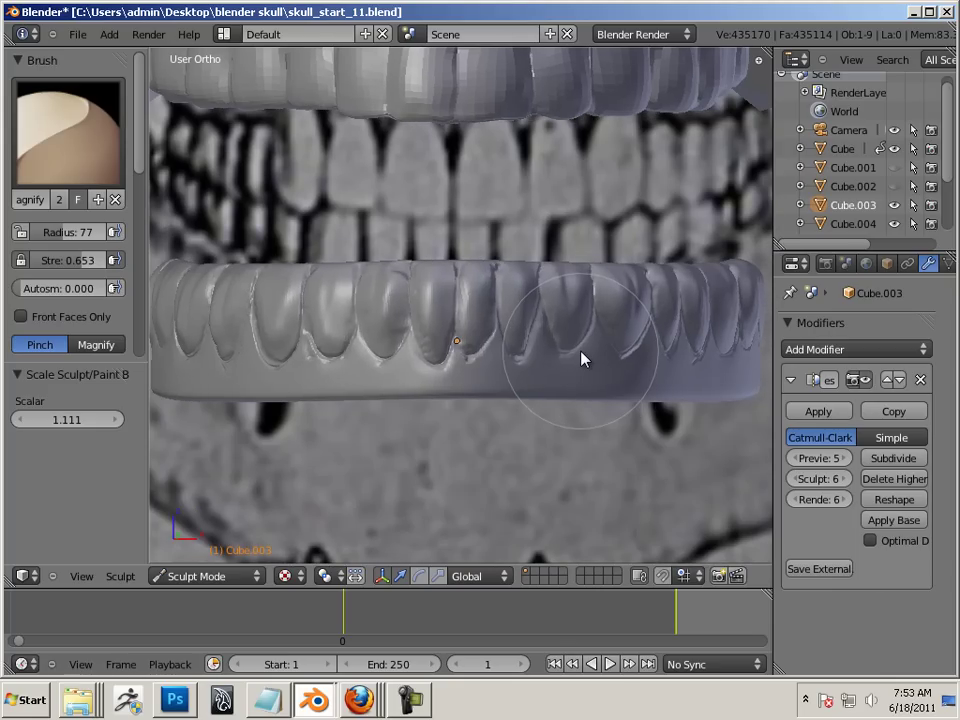
click(62, 160)
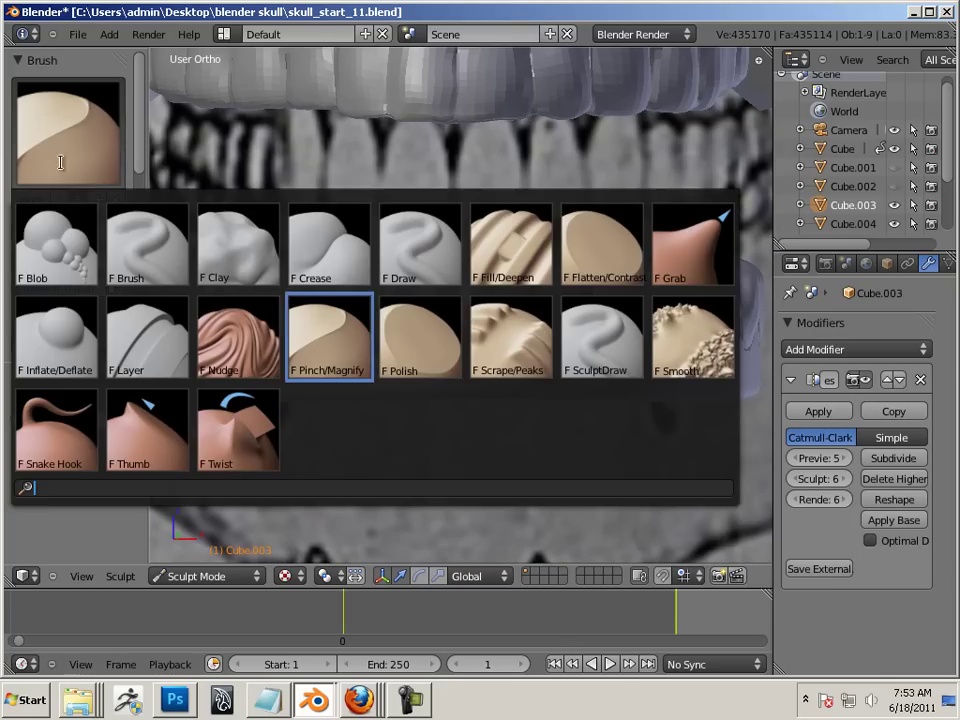
click(697, 276)
key(bracketleft)
key(bracketleft)
key(bracketleft)
key(bracketleft)
key(bracketleft)
key(bracketleft)
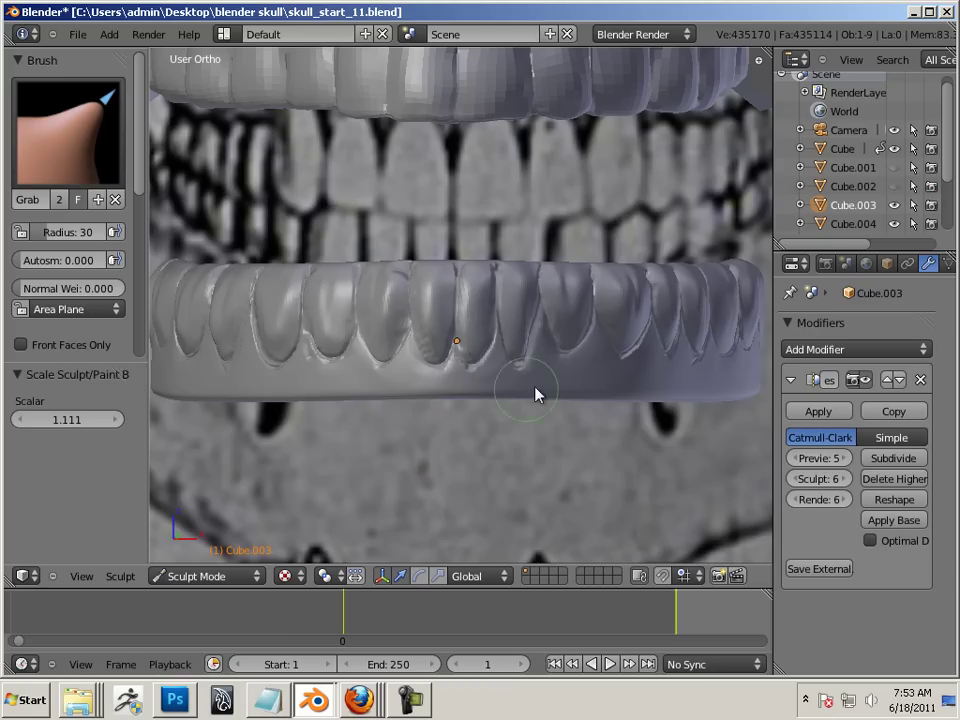
drag(569, 350, 570, 361)
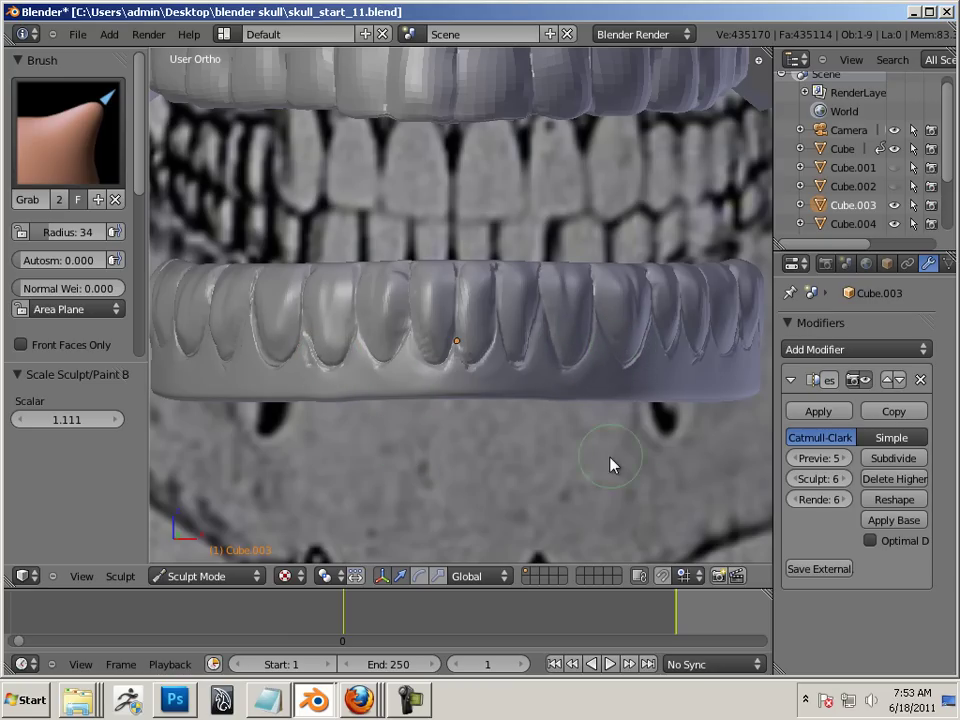
Step: Use Grab at radius 34 to pull the rear ends of the last teeth outward on both the +X and -X sides
middle_drag(598, 470, 570, 369)
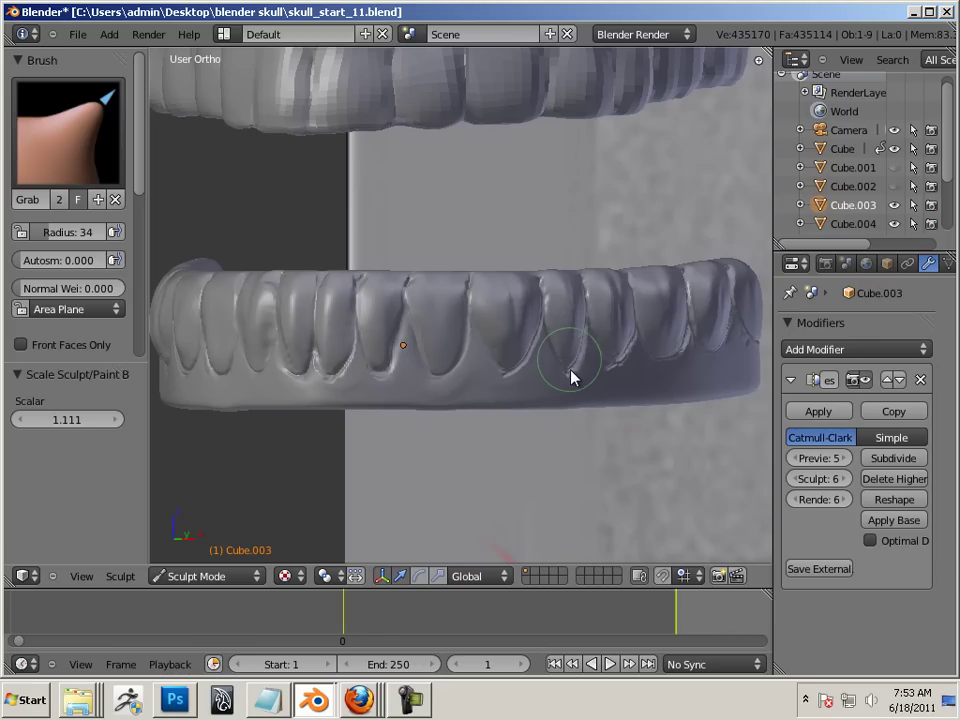
middle_drag(639, 418, 498, 392)
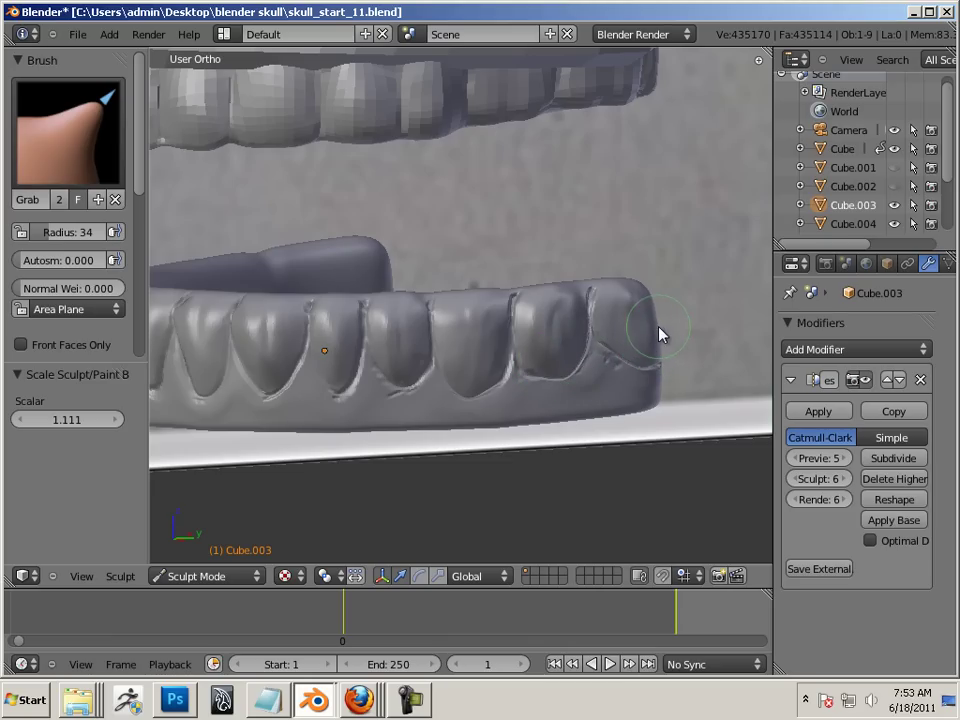
mouse_move(665, 313)
mouse_down()
mouse_move(649, 347)
mouse_move(656, 375)
mouse_move(670, 370)
mouse_move(661, 344)
mouse_up()
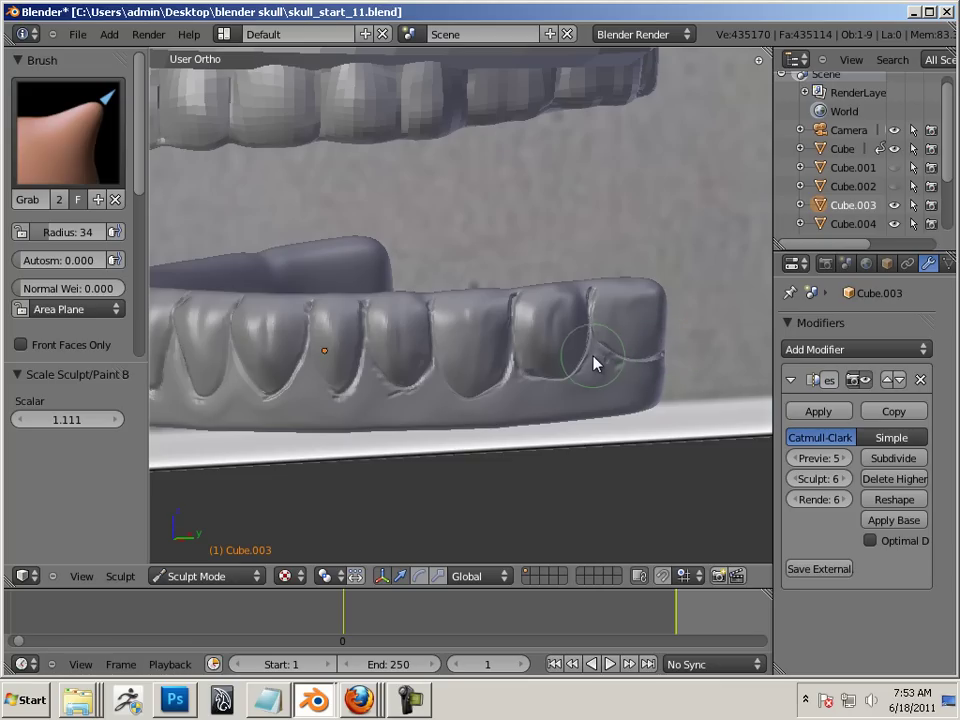
middle_drag(568, 384, 406, 397)
middle_drag(315, 364, 358, 326)
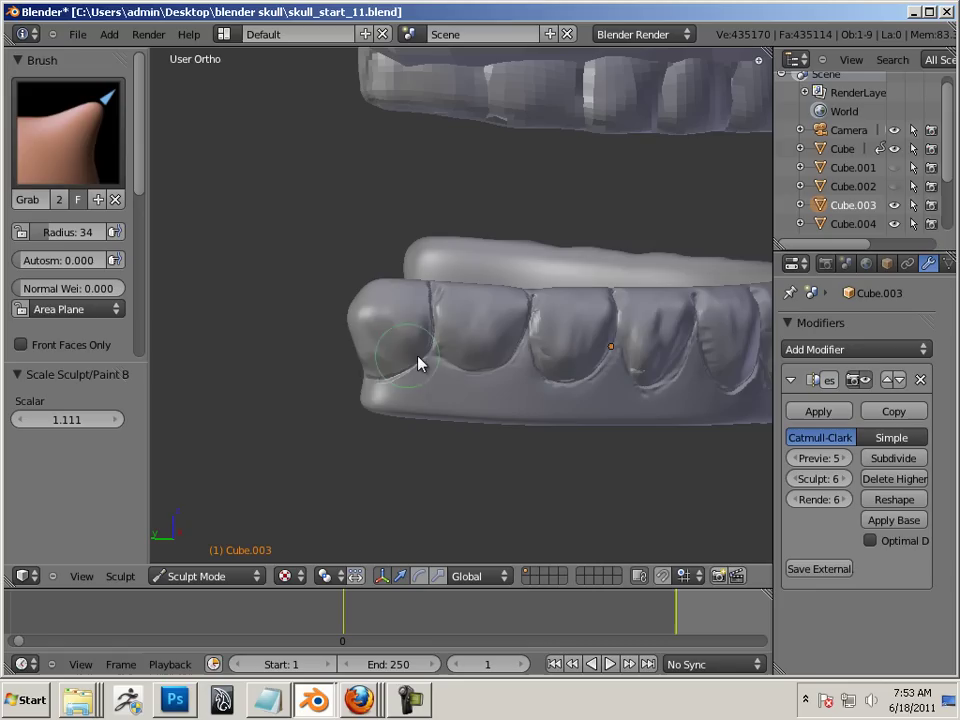
mouse_move(370, 373)
mouse_down()
mouse_move(356, 366)
mouse_move(356, 375)
mouse_up()
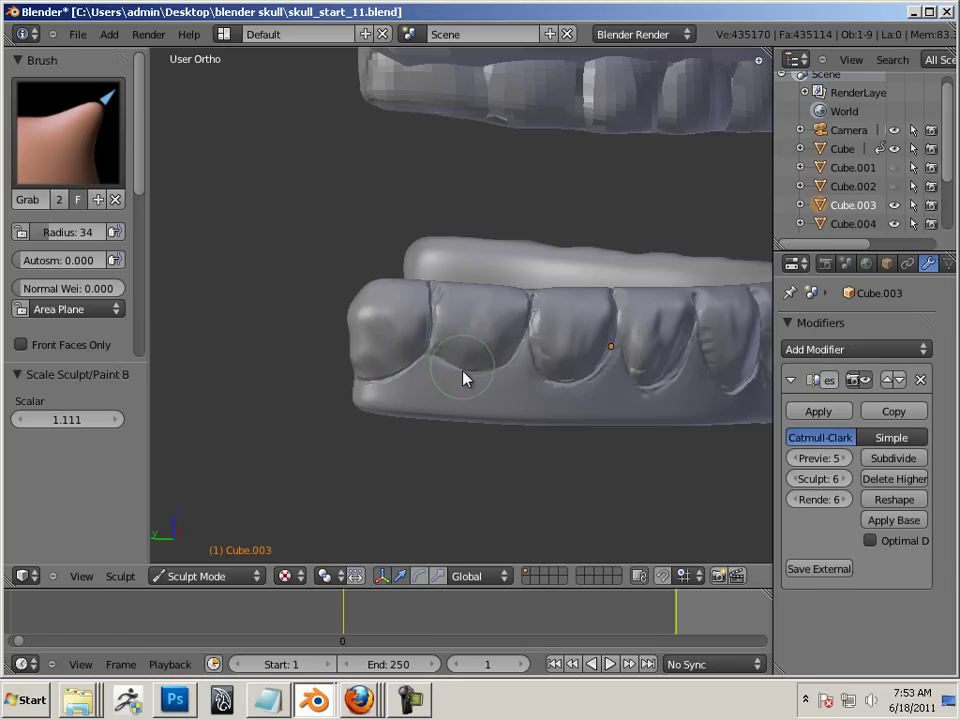
Step: Reshape the upper edges and gaps of the centre front teeth with the Grab brush reduced to radius 20
middle_drag(643, 423, 447, 424)
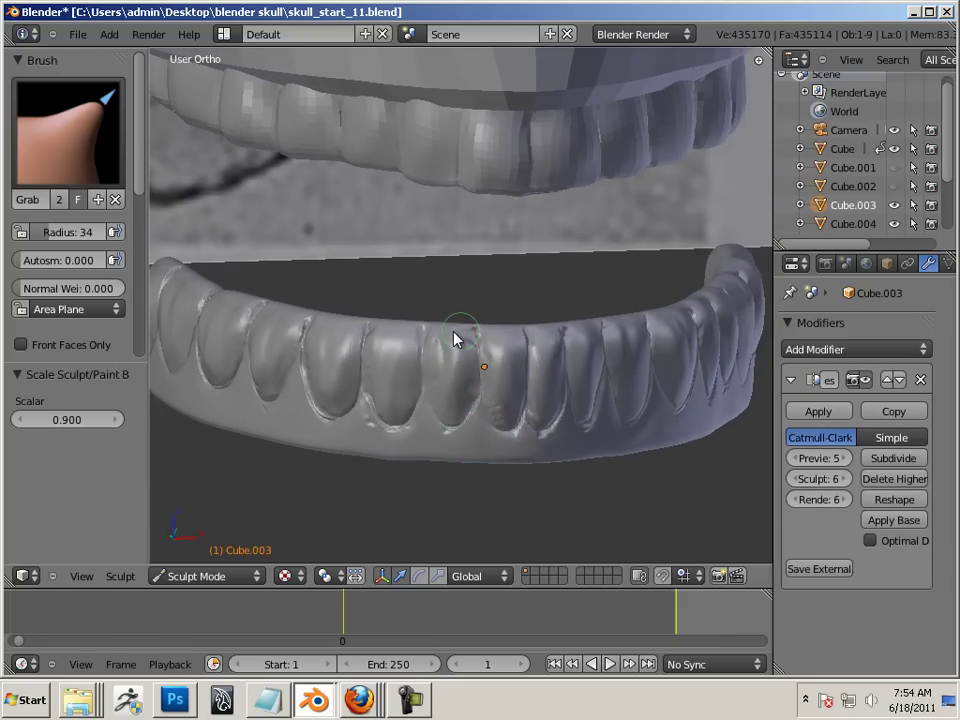
drag(433, 389, 468, 365)
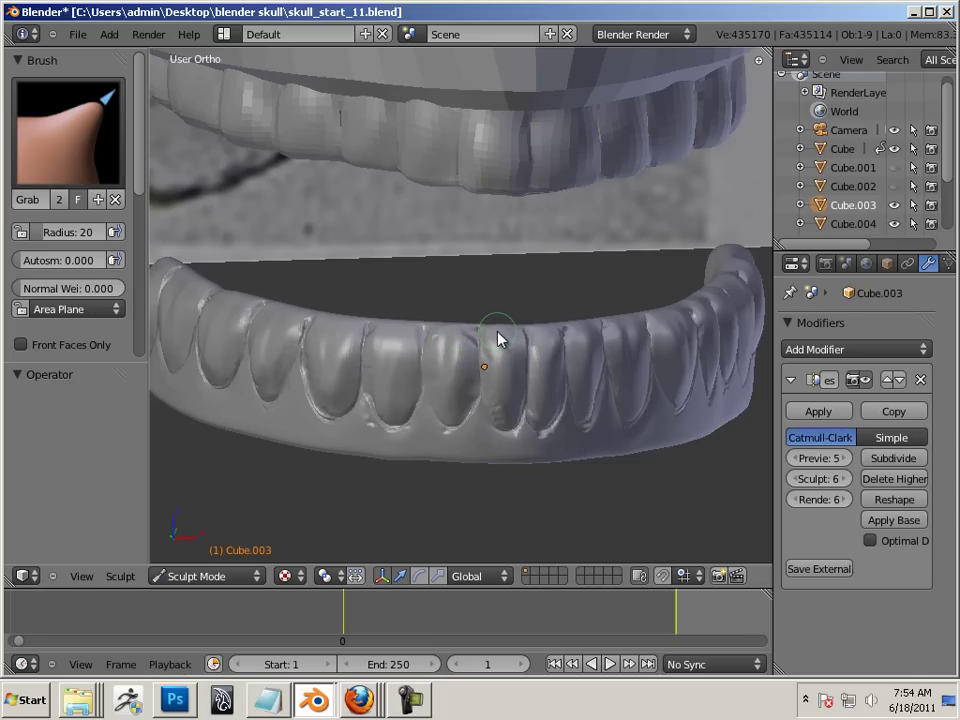
Step: Switch to the Inflate/Deflate brush and inflate the upper edges of the front teeth, enlarging the radius to 31
click(118, 150)
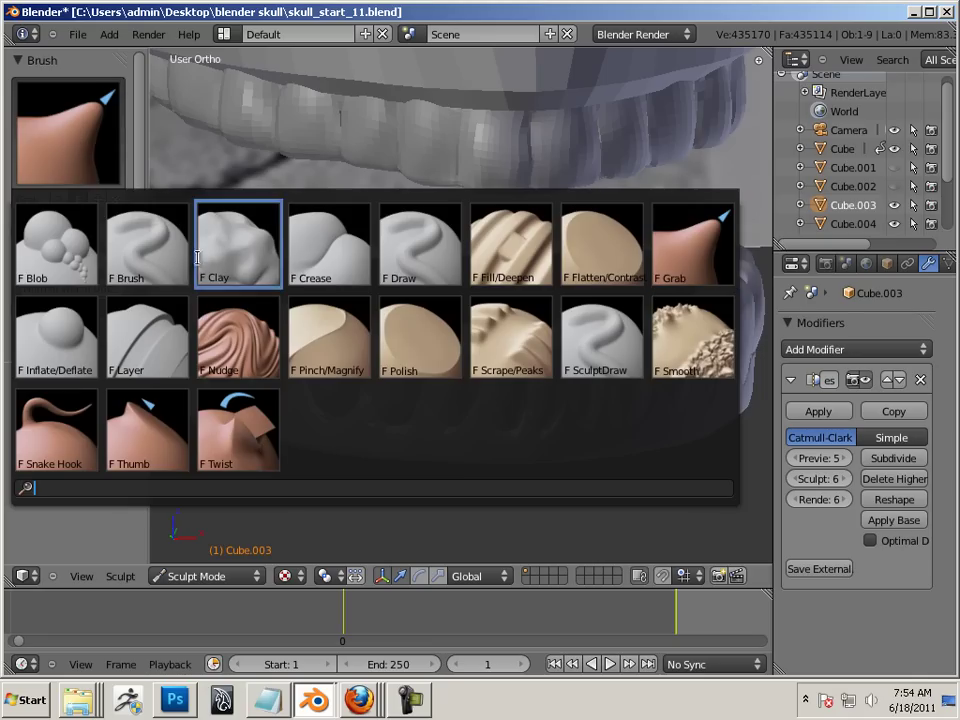
click(83, 320)
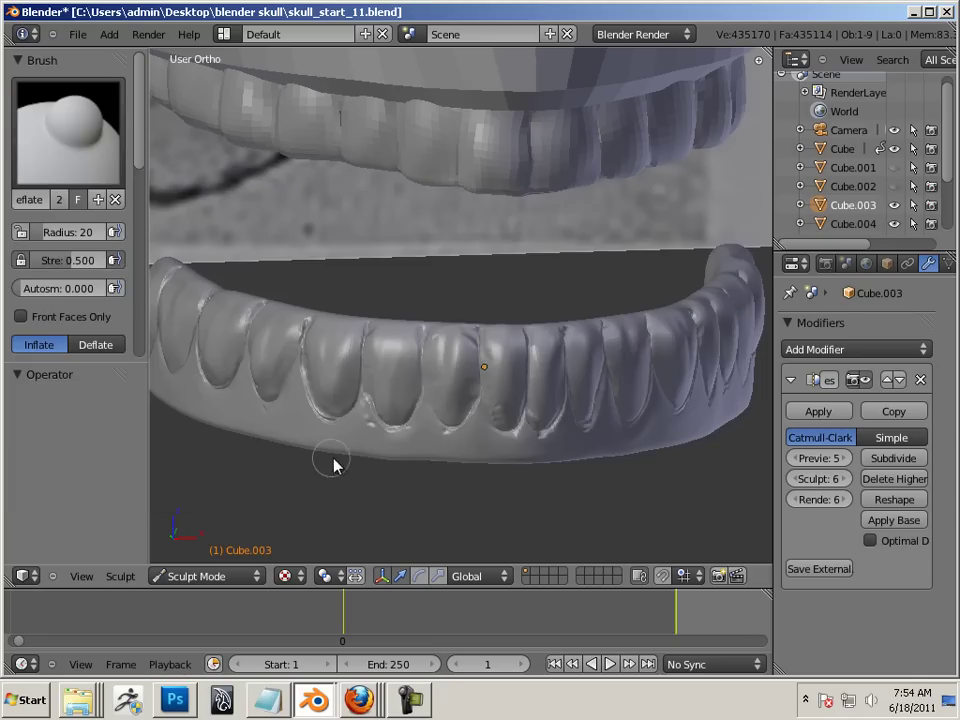
mouse_move(354, 465)
middle_down()
mouse_move(364, 504)
mouse_move(366, 491)
middle_up()
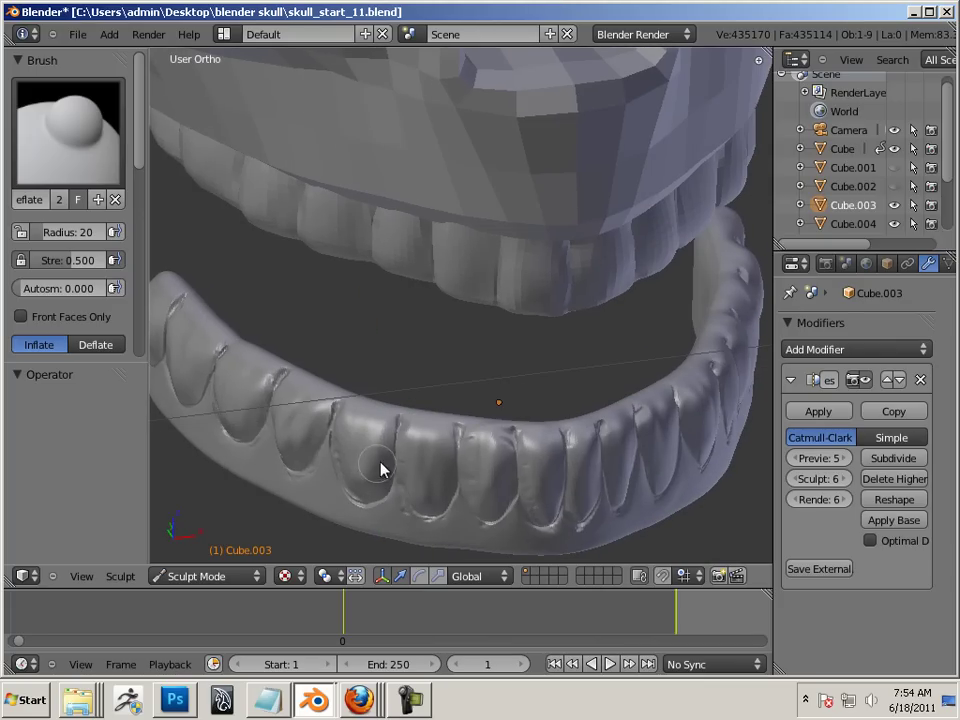
key(bracketright)
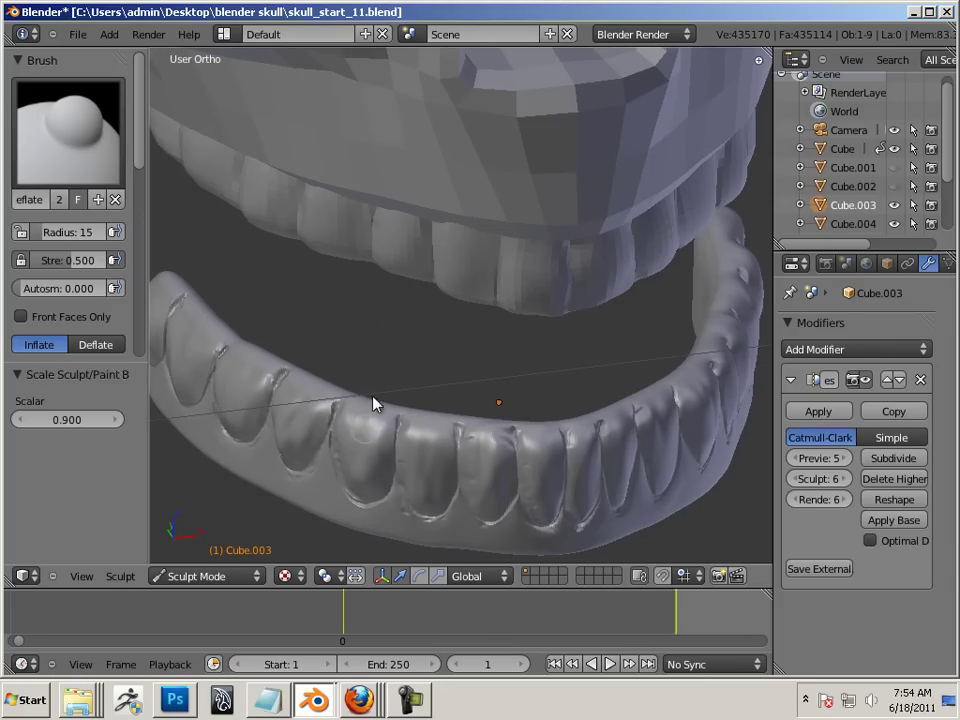
key(bracketright)
key(bracketright)
key(bracketright)
key(bracketright)
key(bracketright)
key(bracketright)
key(bracketright)
mouse_move(433, 472)
mouse_down()
mouse_move(435, 461)
mouse_move(489, 444)
mouse_move(499, 455)
mouse_move(581, 429)
mouse_up()
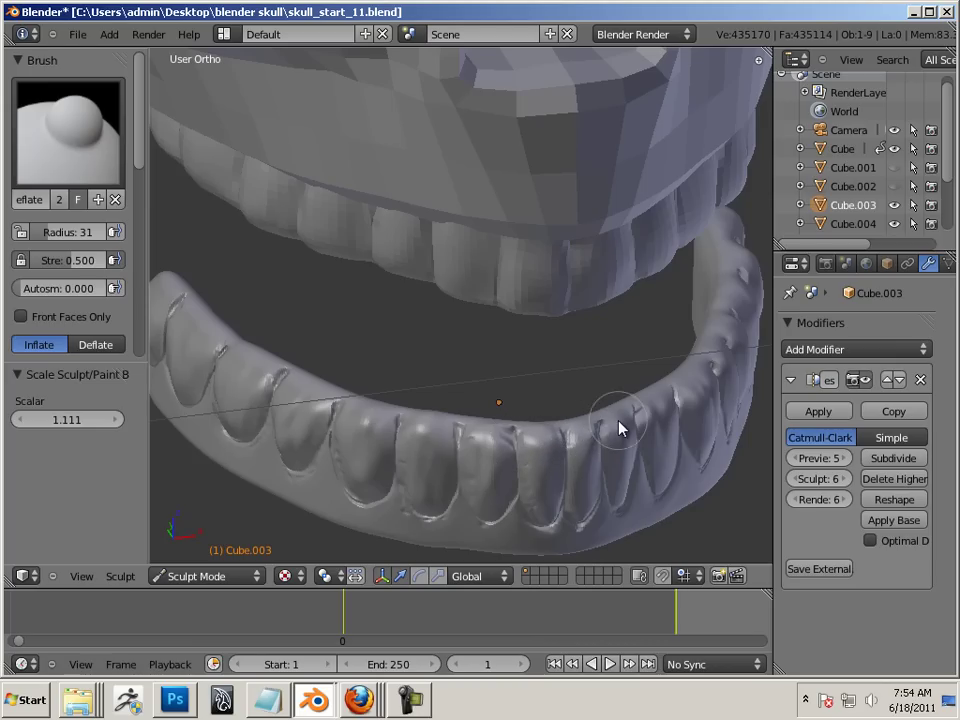
Step: Inflate the upper edges and faces of the teeth around the lower arch with the brush at radius 21 to 30
key(bracketleft)
key(bracketleft)
key(bracketleft)
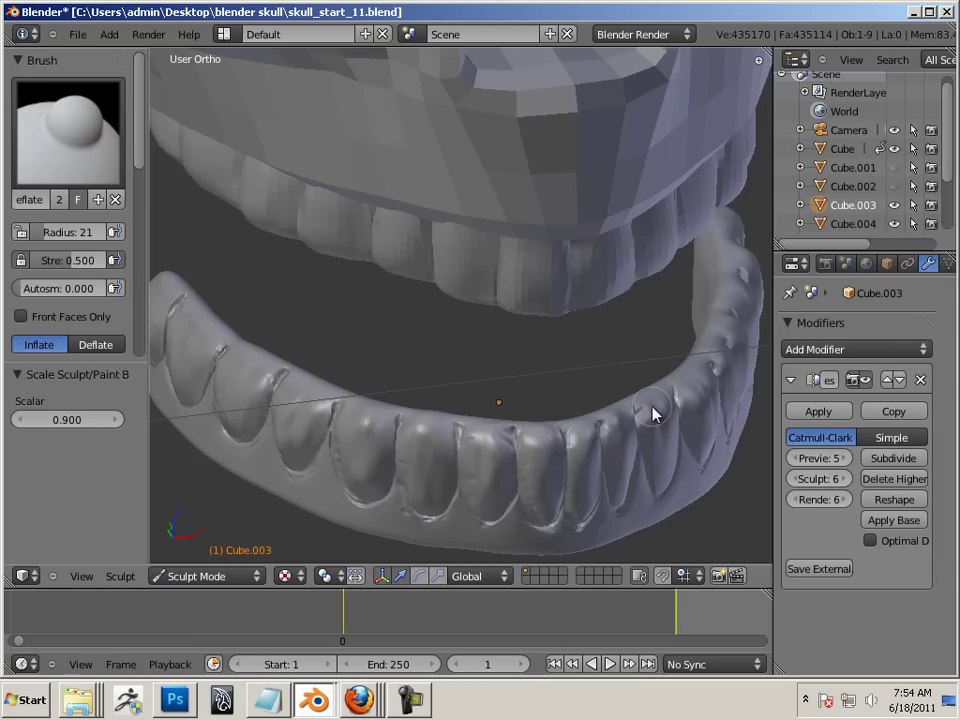
middle_drag(531, 512, 461, 414)
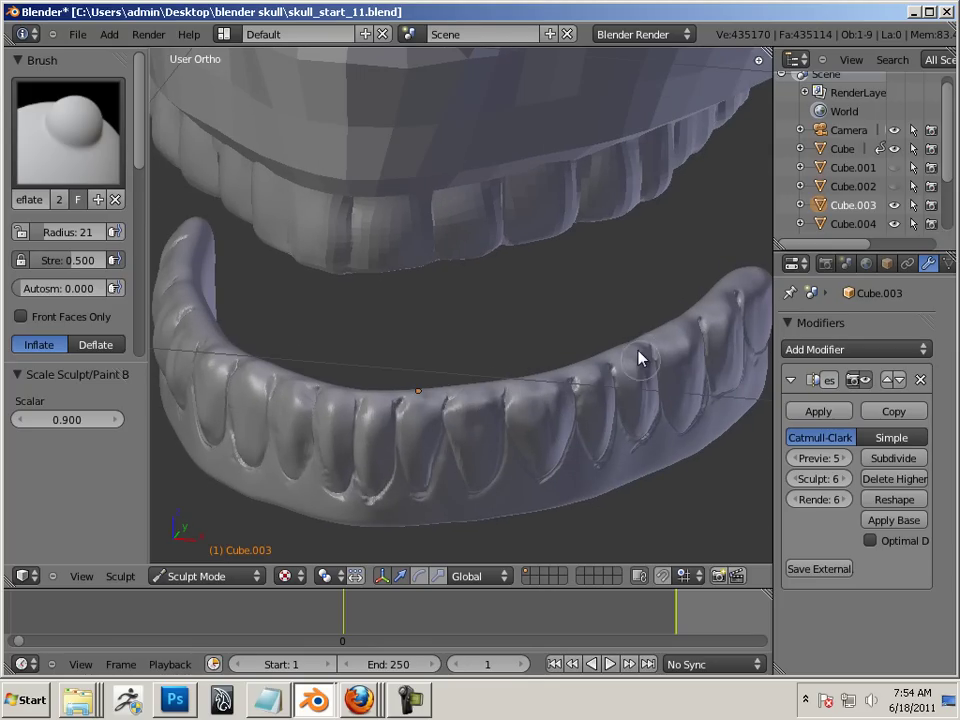
middle_drag(647, 408, 619, 362)
middle_drag(591, 418, 497, 433)
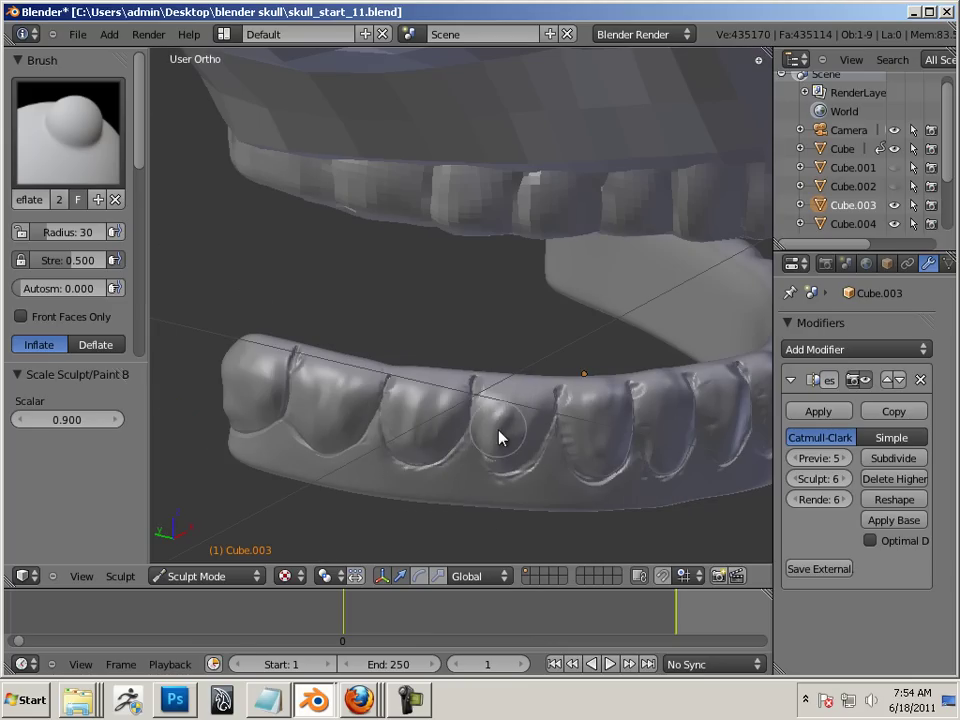
Step: Switch to the Polish brush at radius 25 and polish the faces of the -X side and front lower teeth
key(space)
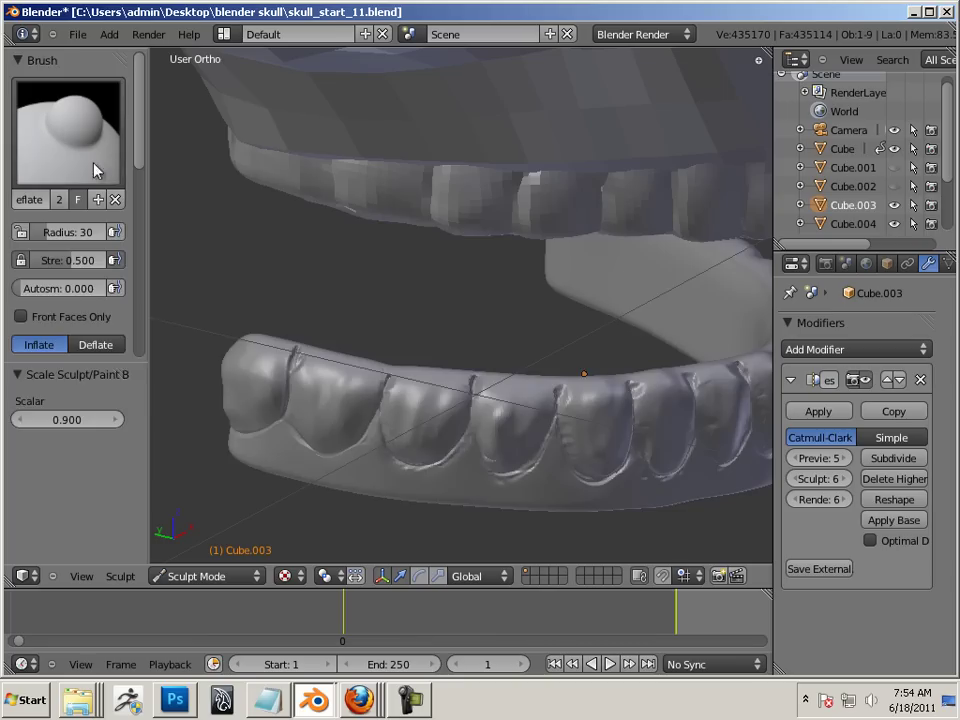
click(70, 122)
click(418, 310)
key(bracketright)
key(bracketright)
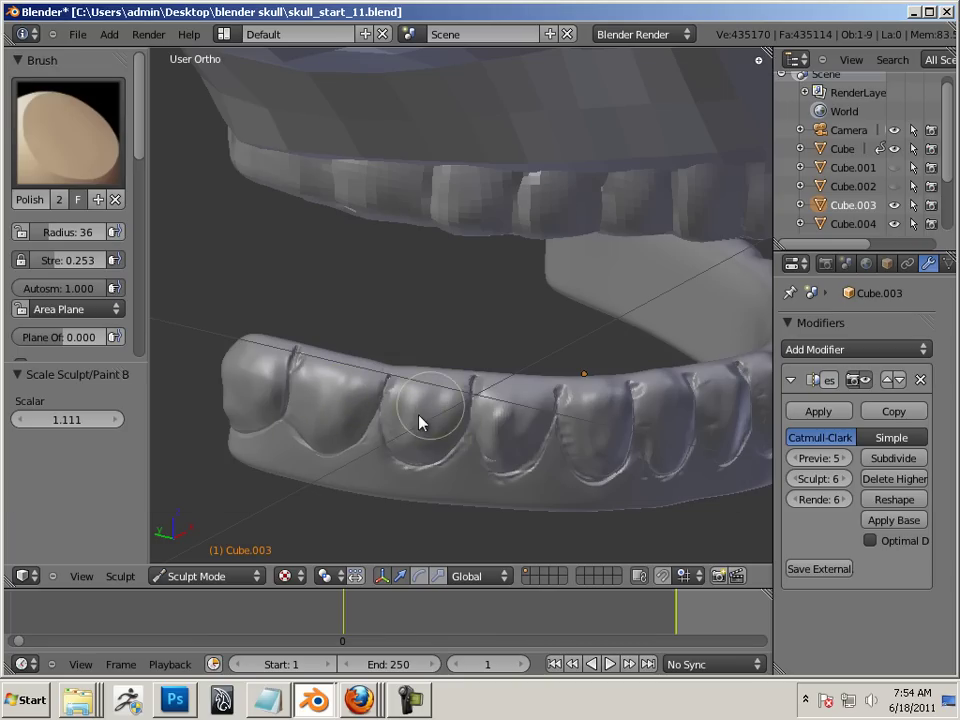
key(bracketleft)
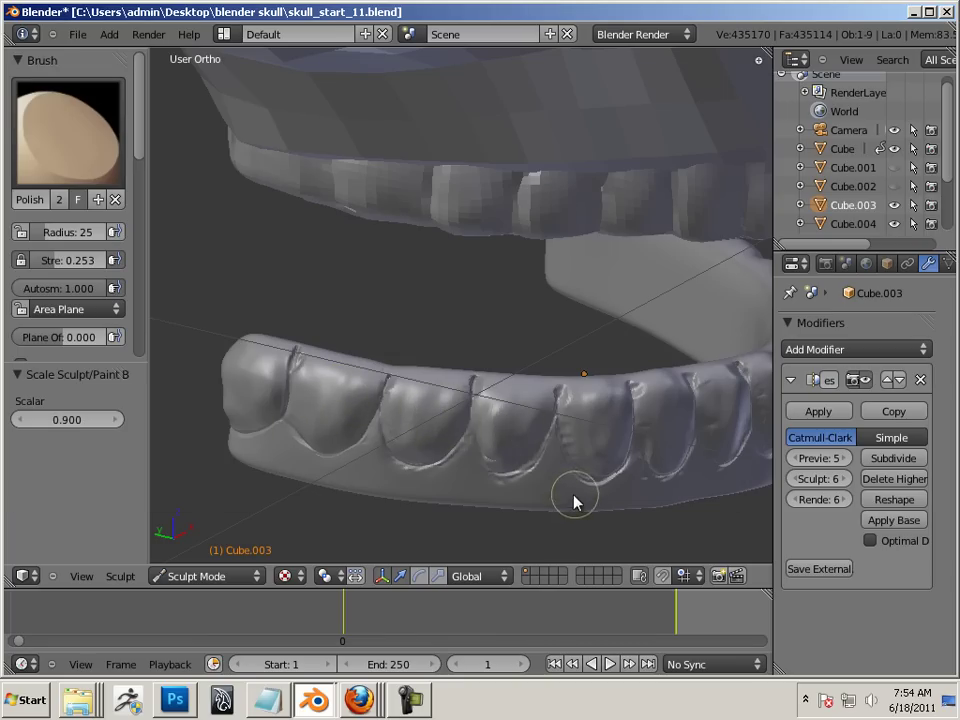
middle_drag(568, 504, 381, 326)
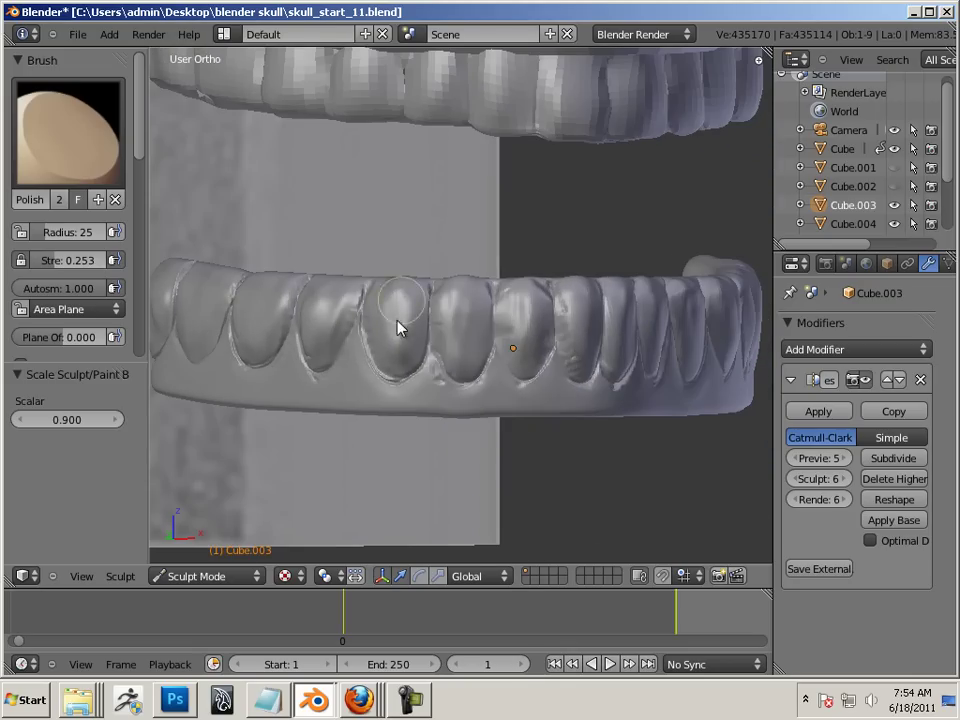
middle_drag(504, 370, 416, 366)
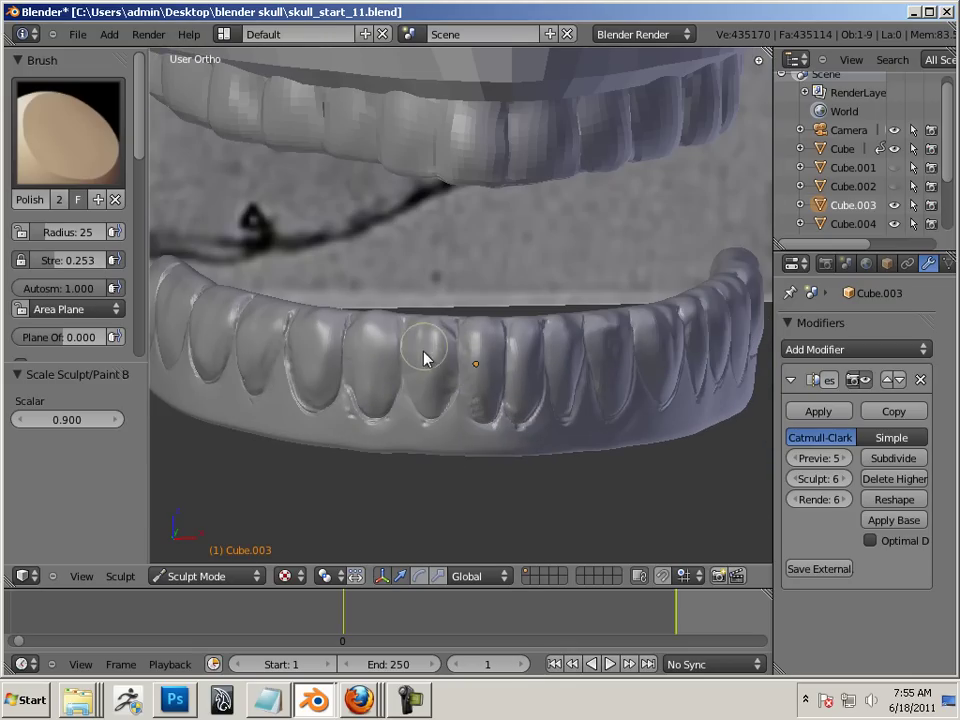
middle_drag(438, 429, 428, 332)
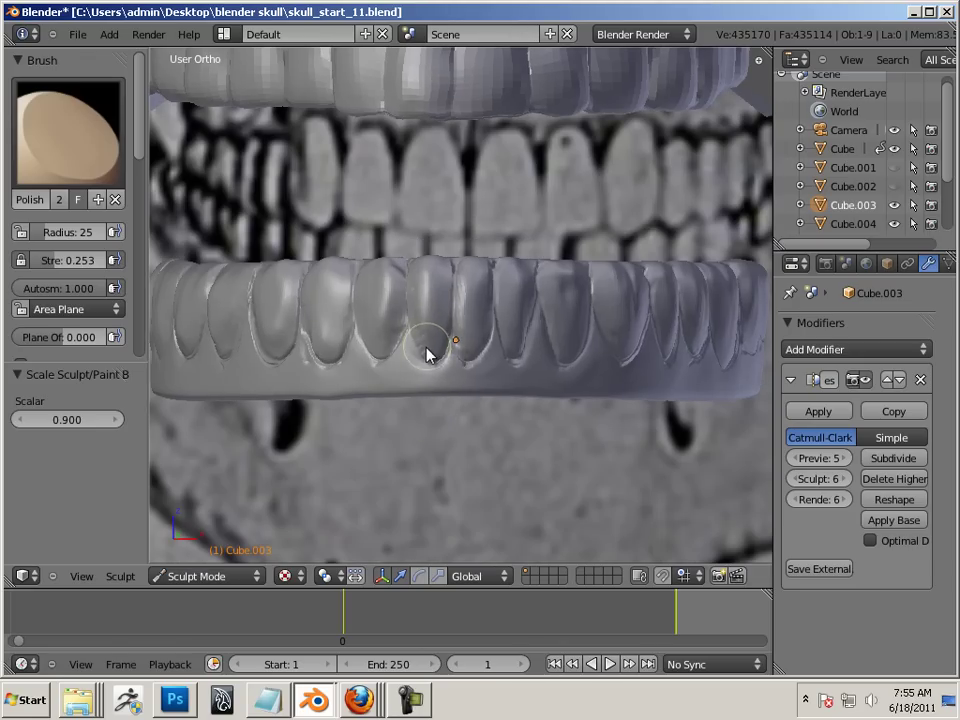
mouse_move(426, 348)
mouse_down()
mouse_move(428, 279)
mouse_move(466, 315)
mouse_up()
Step: Reduce the Polish brush to radius 17 and polish the outlines of the front and +X side teeth
key(bracketleft)
key(bracketleft)
key(bracketleft)
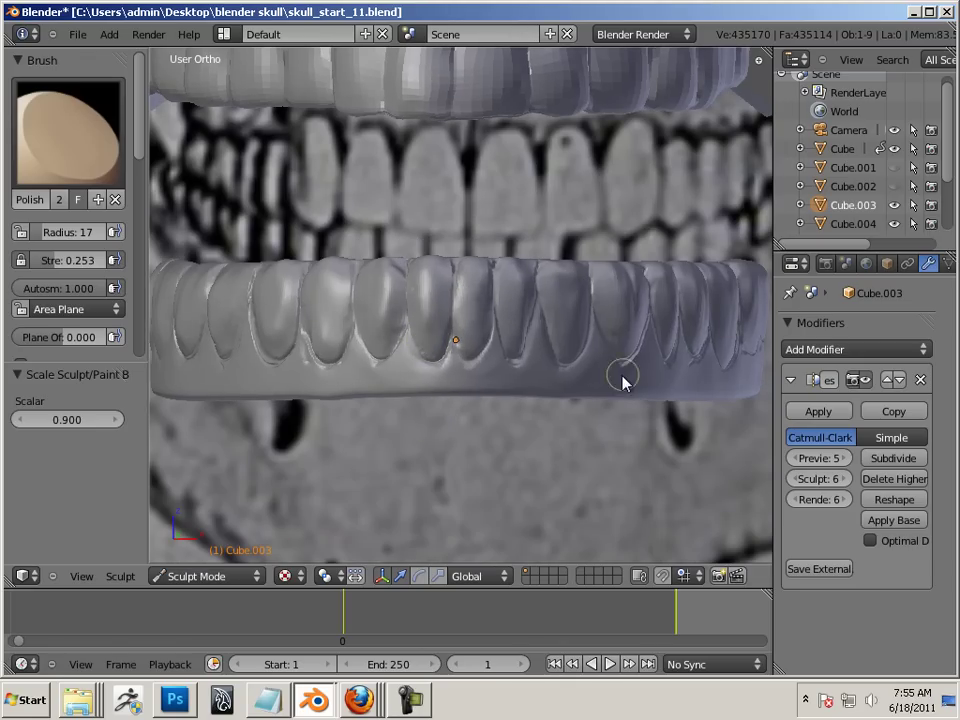
middle_drag(555, 420, 500, 400)
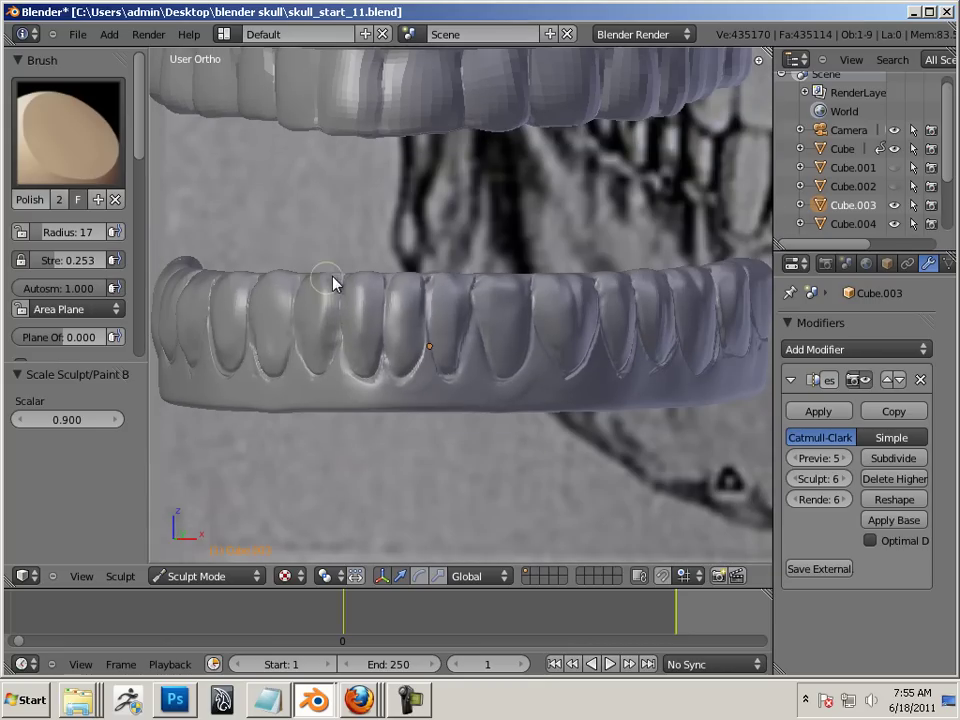
middle_drag(604, 381, 504, 371)
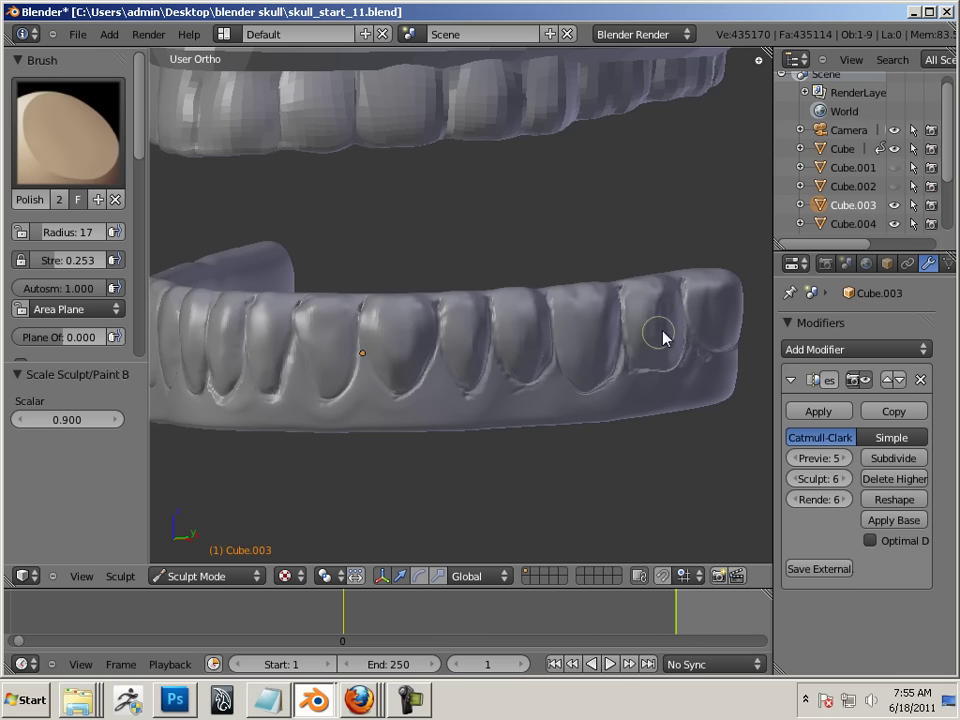
Step: Switch to the Draw brush at radius 5 and carve the gaps between the teeth over the upper edge around the arch
mouse_move(440, 425)
middle_down()
mouse_move(525, 429)
mouse_move(523, 471)
mouse_move(618, 510)
middle_up()
click(90, 150)
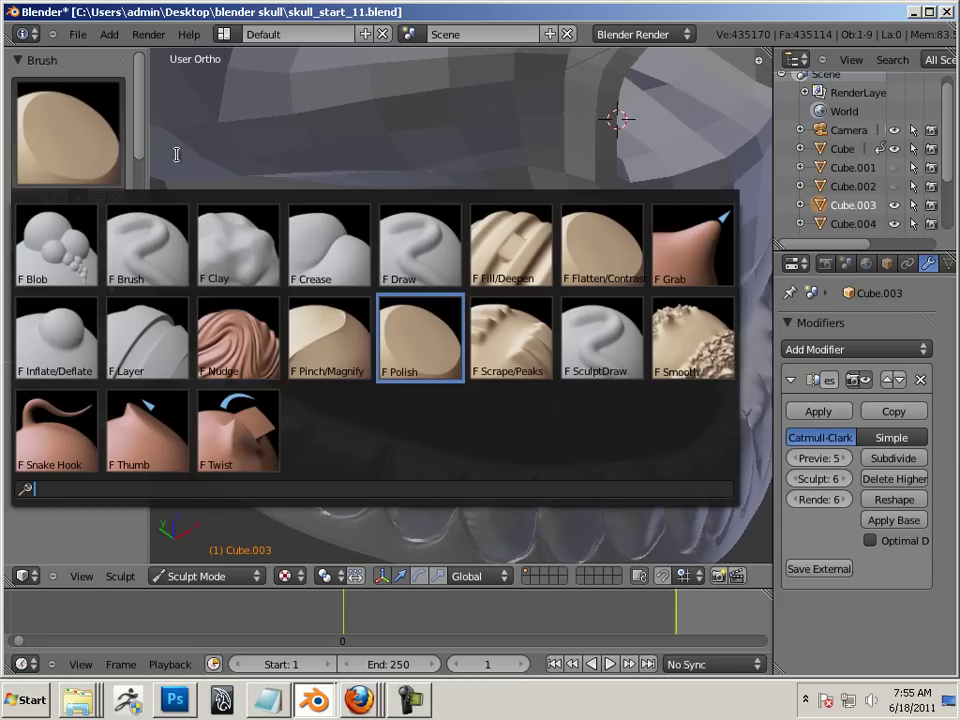
click(422, 272)
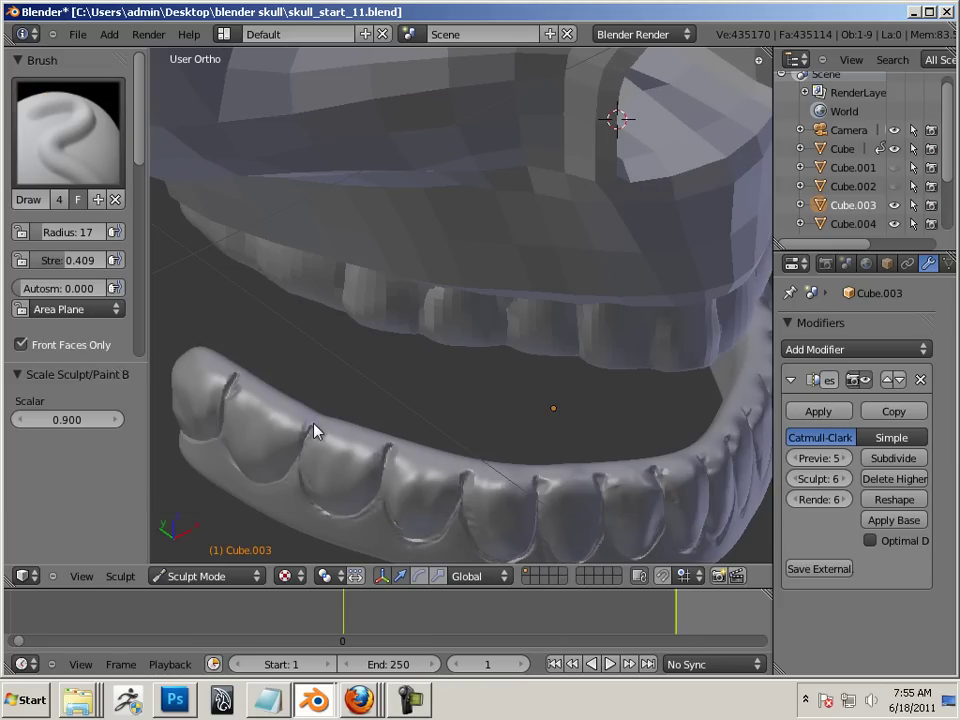
key(bracketleft)
key(bracketleft)
key(bracketleft)
key(bracketleft)
key(bracketleft)
key(bracketleft)
key(bracketleft)
key(bracketleft)
drag(313, 414, 303, 438)
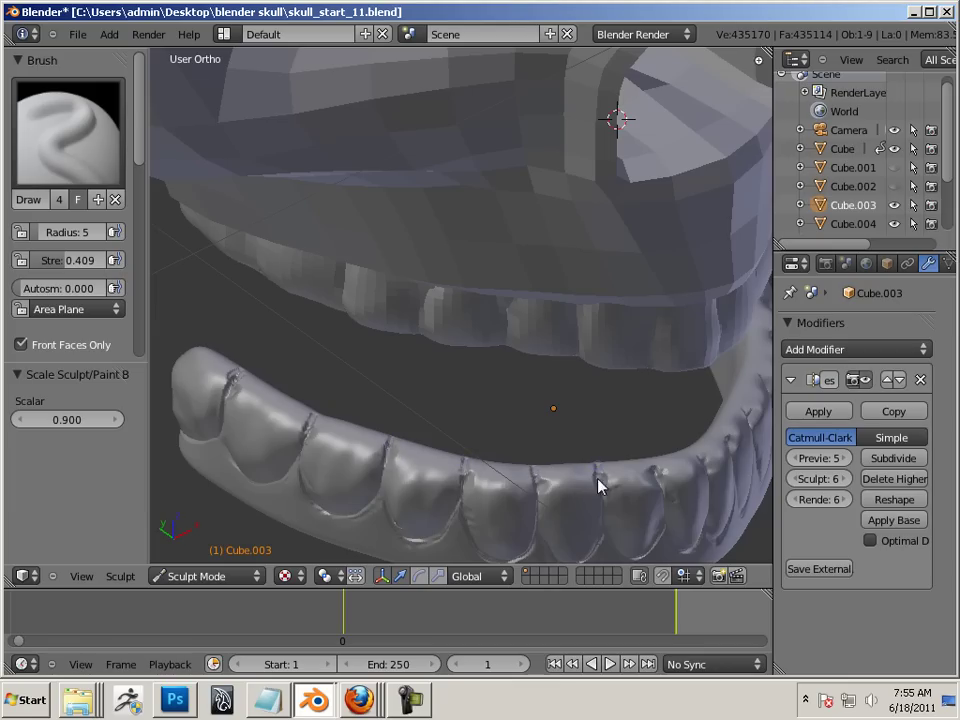
middle_drag(557, 433, 504, 433)
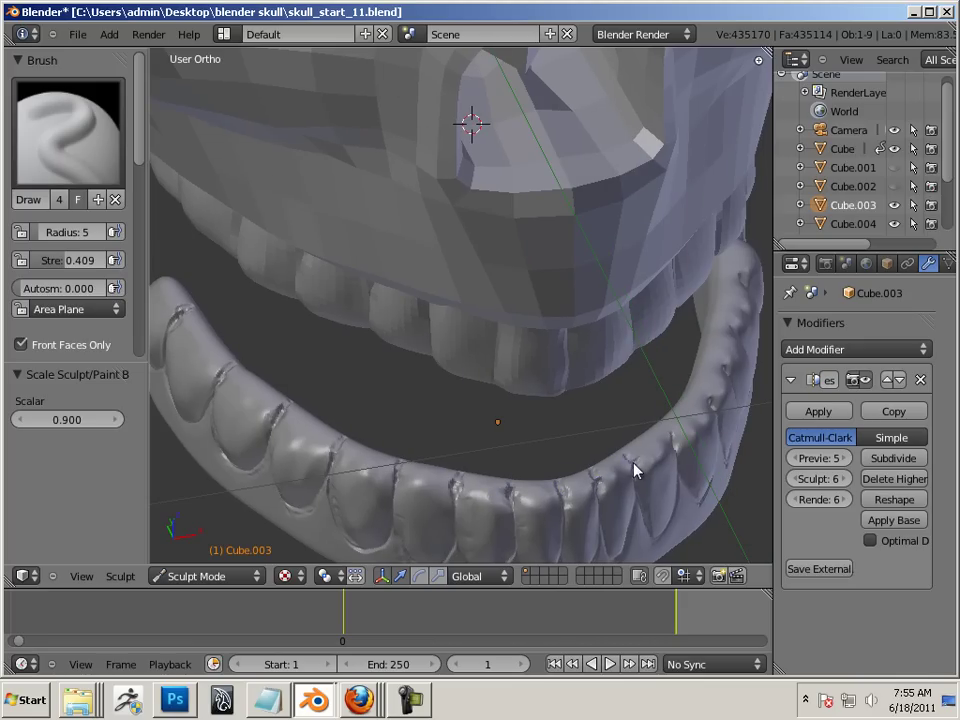
middle_drag(630, 465, 469, 510)
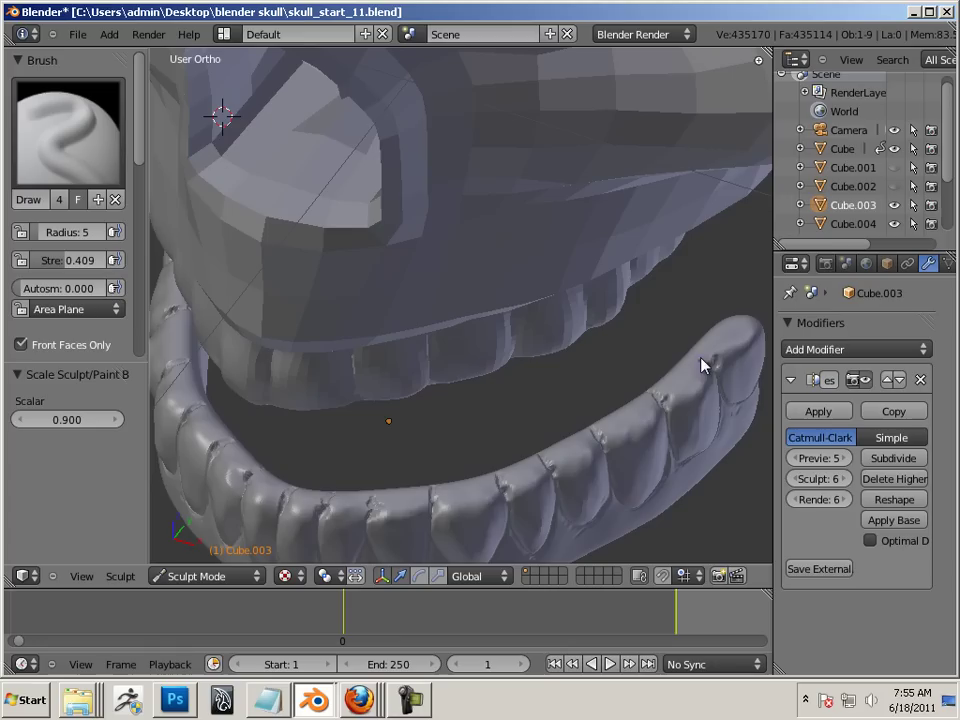
Step: Switch to the Smooth brush at radius 10 and soften the carved gaps between the teeth along the upper edge
middle_drag(696, 364, 595, 452)
click(68, 120)
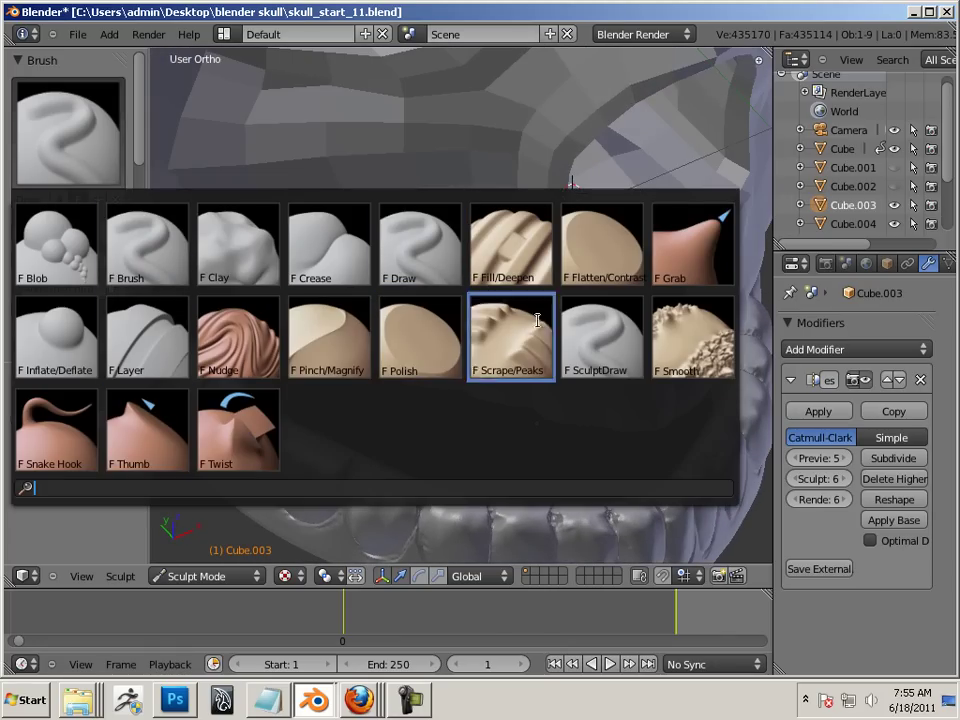
click(668, 348)
key(bracketright)
key(bracketright)
key(bracketright)
key(bracketright)
key(bracketright)
key(bracketright)
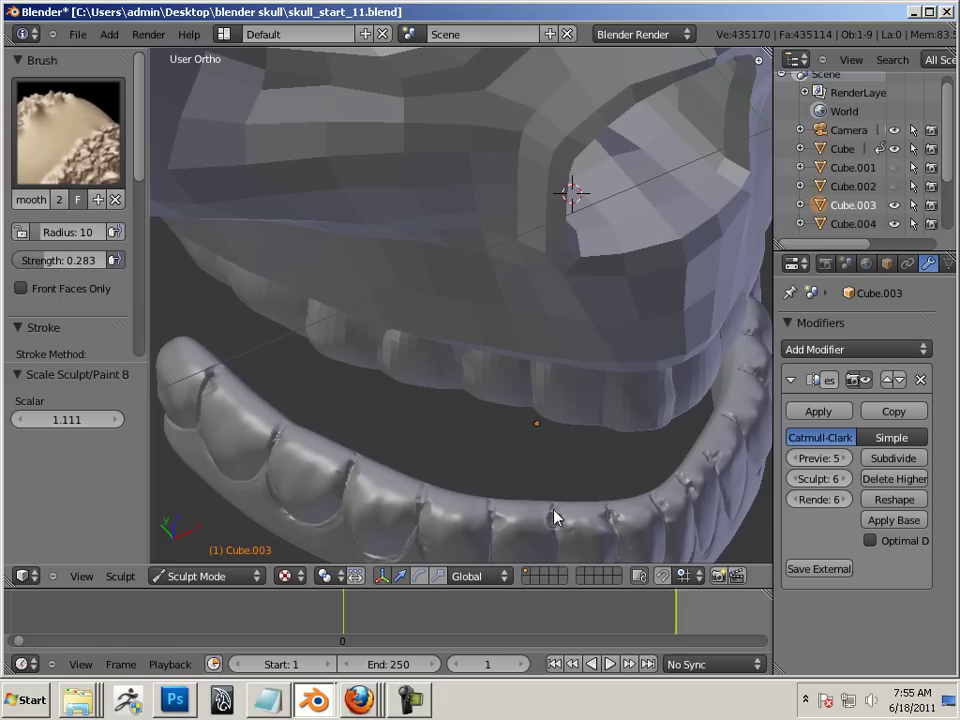
middle_drag(606, 467, 470, 478)
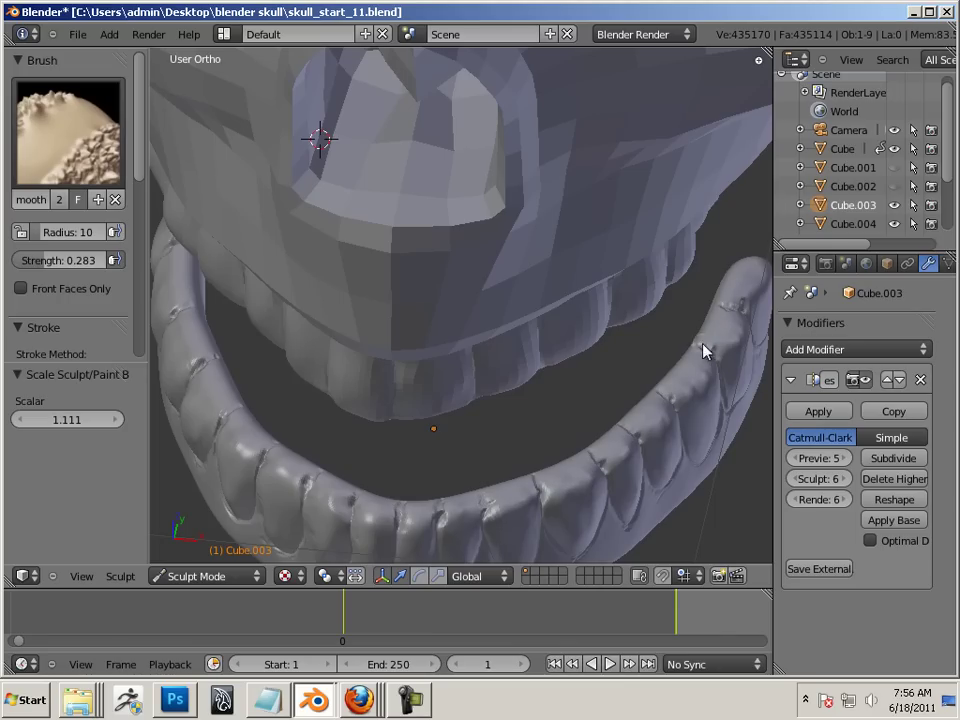
Step: Switch to the Pinch/Magnify brush and pinch the gaps between the rear teeth on the -X side, enlarging the radius to 41
mouse_move(609, 345)
middle_down()
mouse_move(540, 351)
mouse_move(543, 318)
mouse_move(596, 373)
mouse_move(146, 229)
middle_up()
click(68, 125)
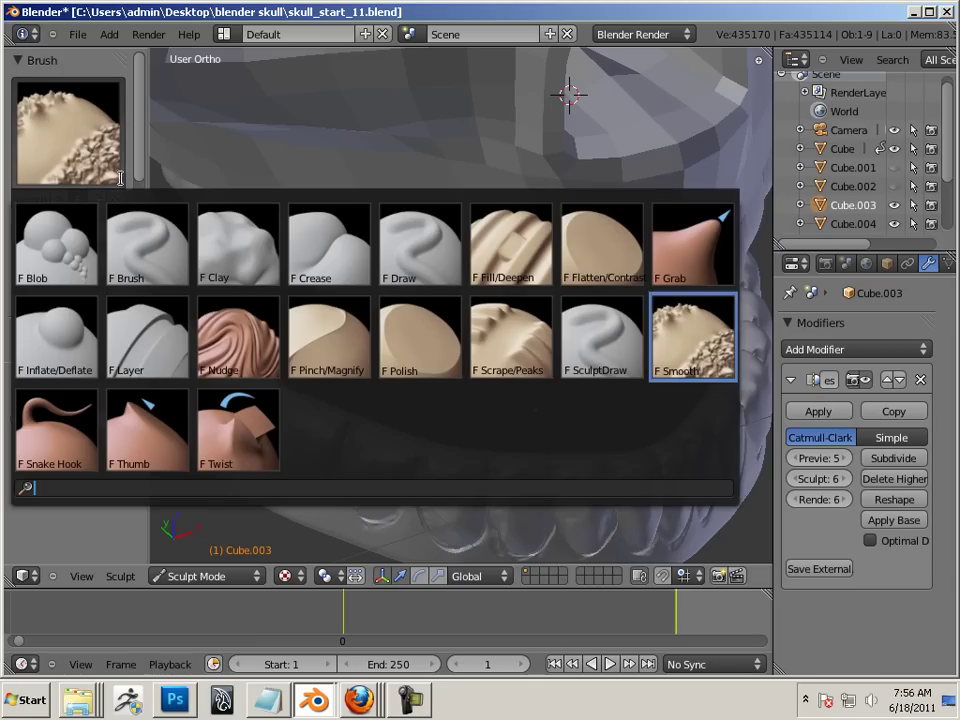
click(326, 352)
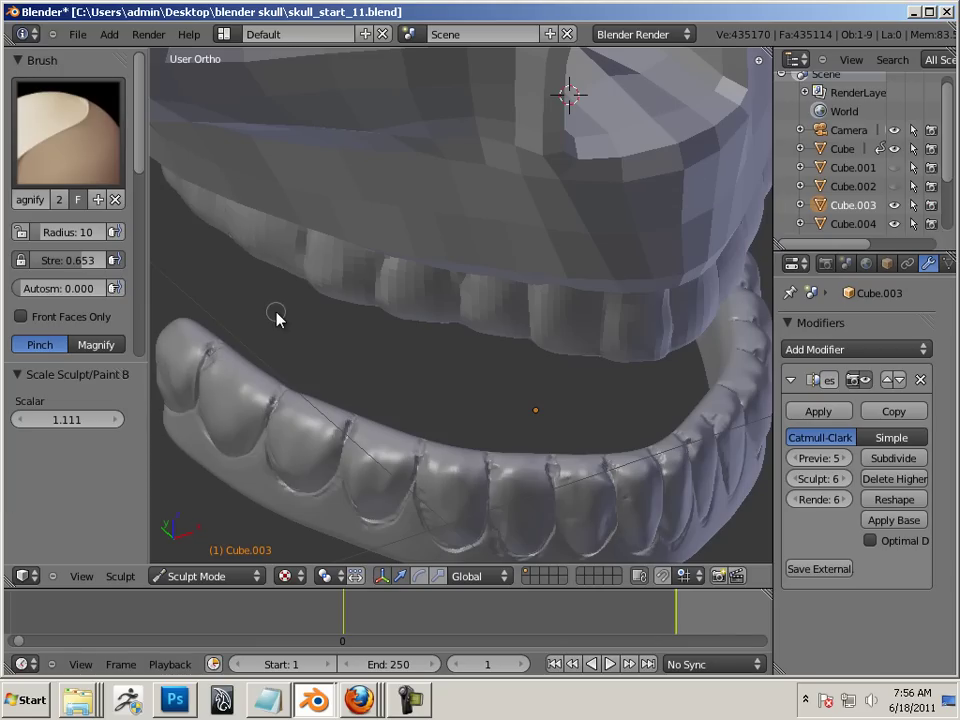
scroll(290, 357, up, 3)
shift+middle_drag(256, 360, 491, 124)
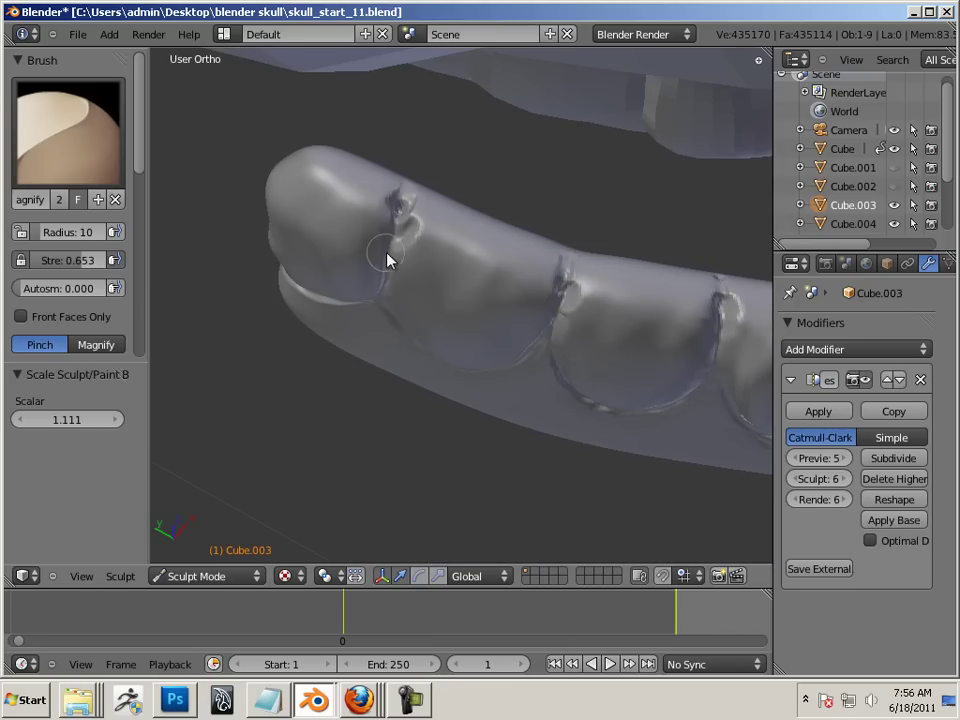
mouse_move(404, 224)
mouse_down()
mouse_move(420, 234)
mouse_move(405, 249)
mouse_move(381, 205)
mouse_move(419, 243)
mouse_move(403, 201)
mouse_move(401, 222)
mouse_up()
mouse_move(586, 292)
mouse_down()
mouse_move(569, 248)
mouse_move(555, 323)
mouse_move(573, 262)
mouse_up()
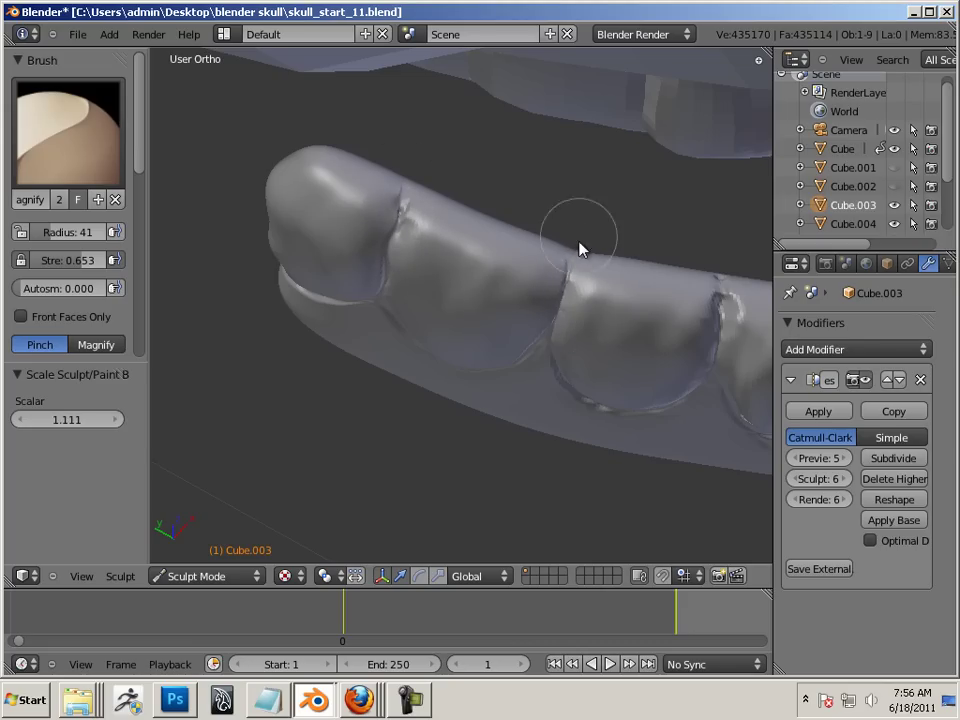
Step: Pinch the gaps between the remaining -X side teeth and the front teeth at radius 41 to sharpen them
middle_drag(636, 428, 549, 441)
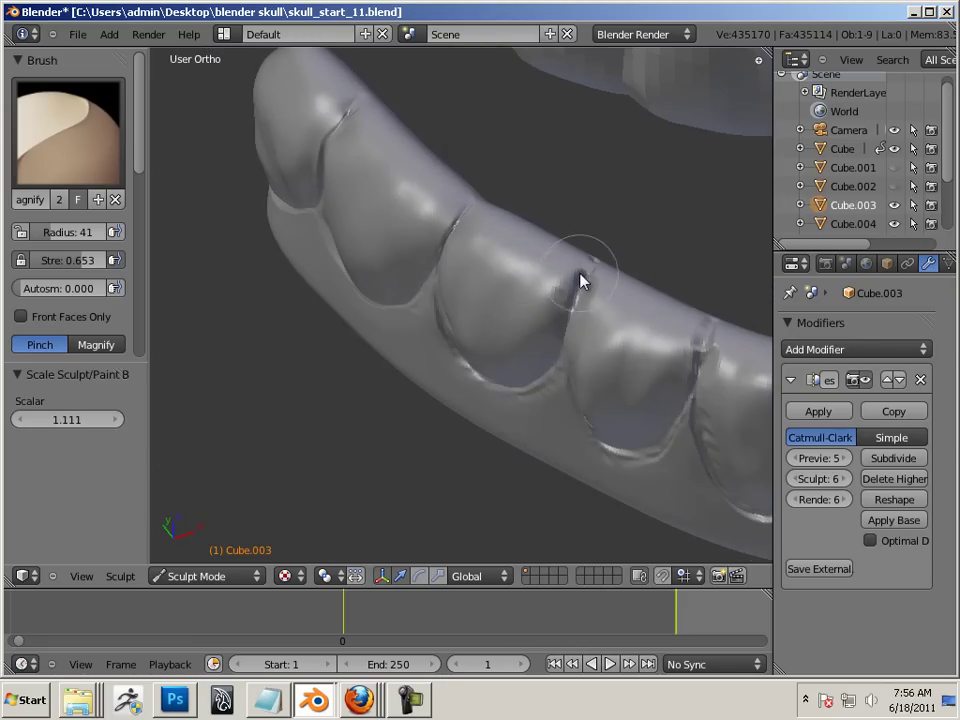
middle_drag(615, 399, 537, 322)
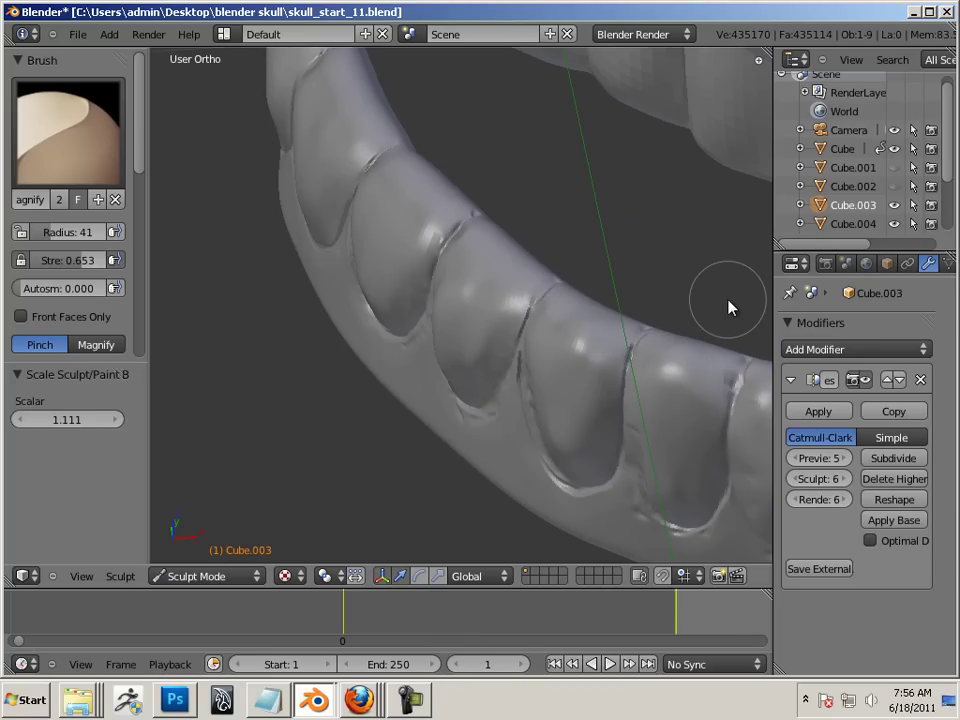
middle_drag(692, 328, 435, 236)
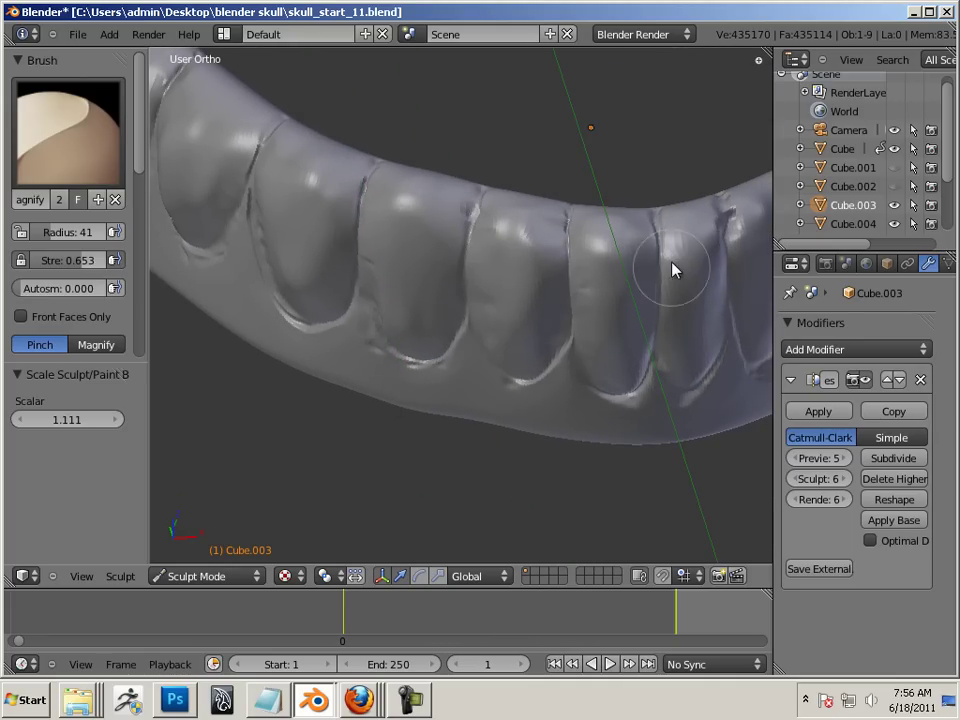
mouse_move(654, 227)
middle_down()
mouse_move(504, 193)
mouse_move(482, 285)
middle_up()
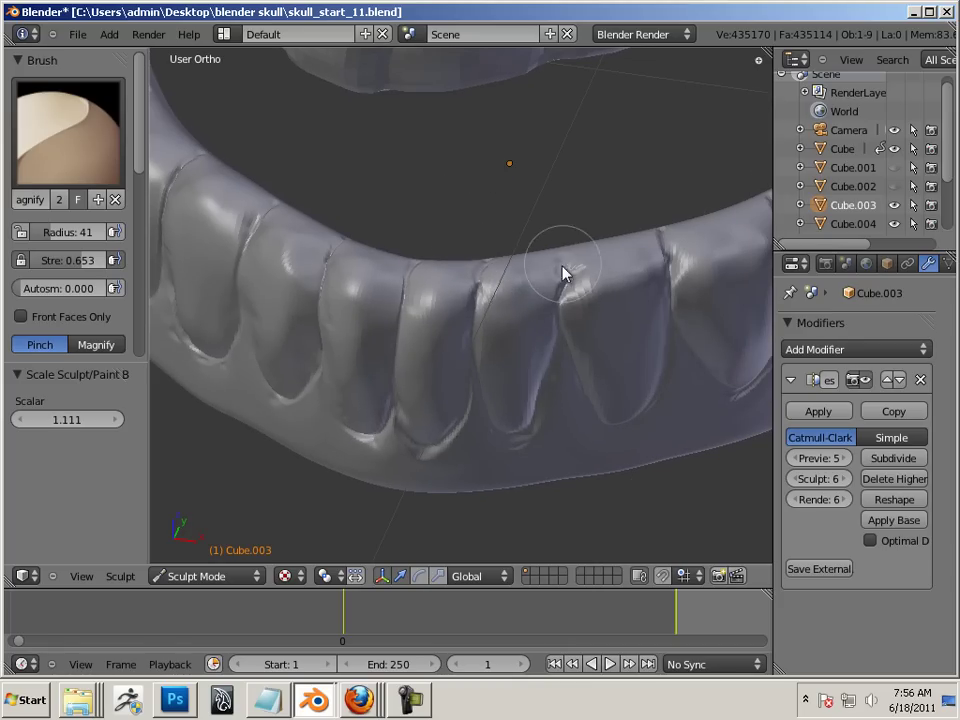
Step: Pinch the gaps between the teeth along the +X side back to the last tooth at radius 41
mouse_move(551, 264)
middle_down()
mouse_move(558, 166)
mouse_move(469, 272)
middle_up()
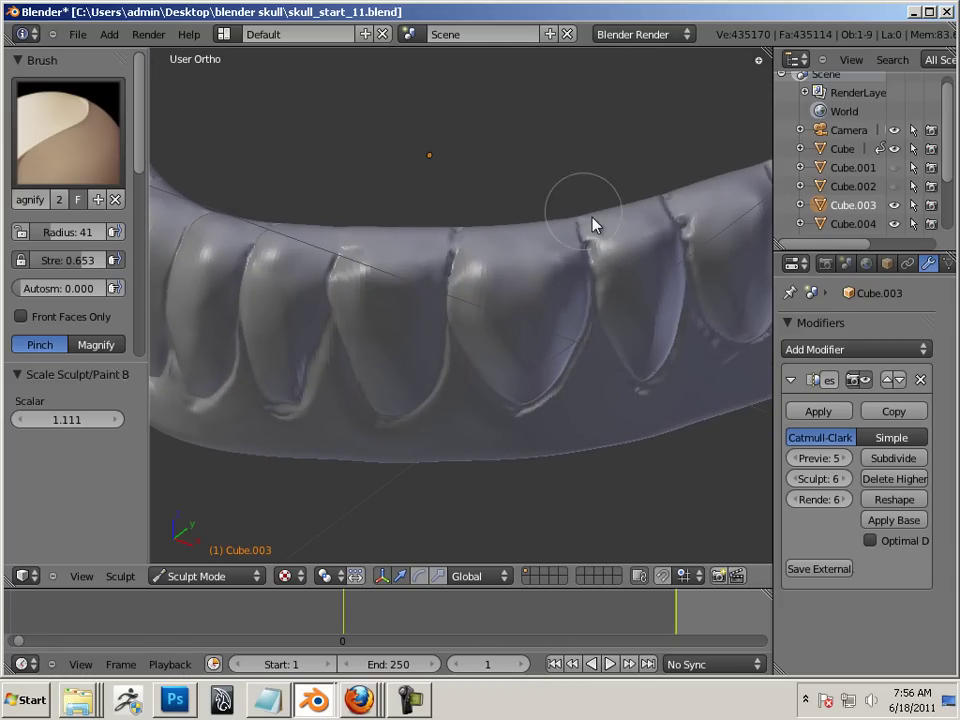
middle_drag(634, 195, 531, 199)
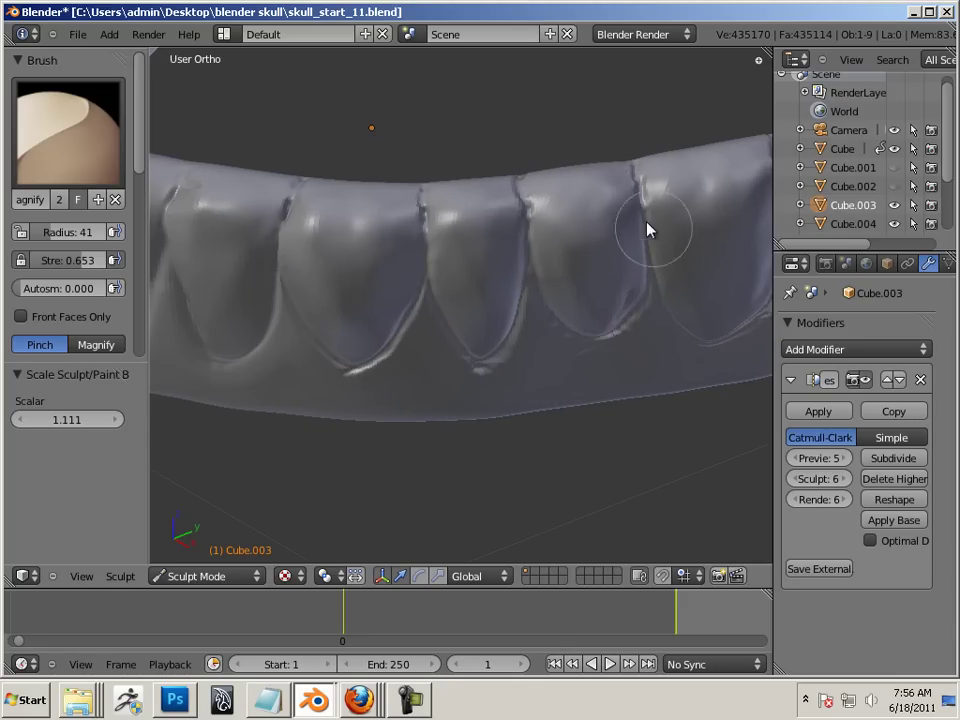
mouse_move(626, 184)
middle_down()
mouse_move(575, 136)
mouse_move(555, 197)
middle_up()
drag(553, 207, 549, 244)
drag(695, 235, 690, 222)
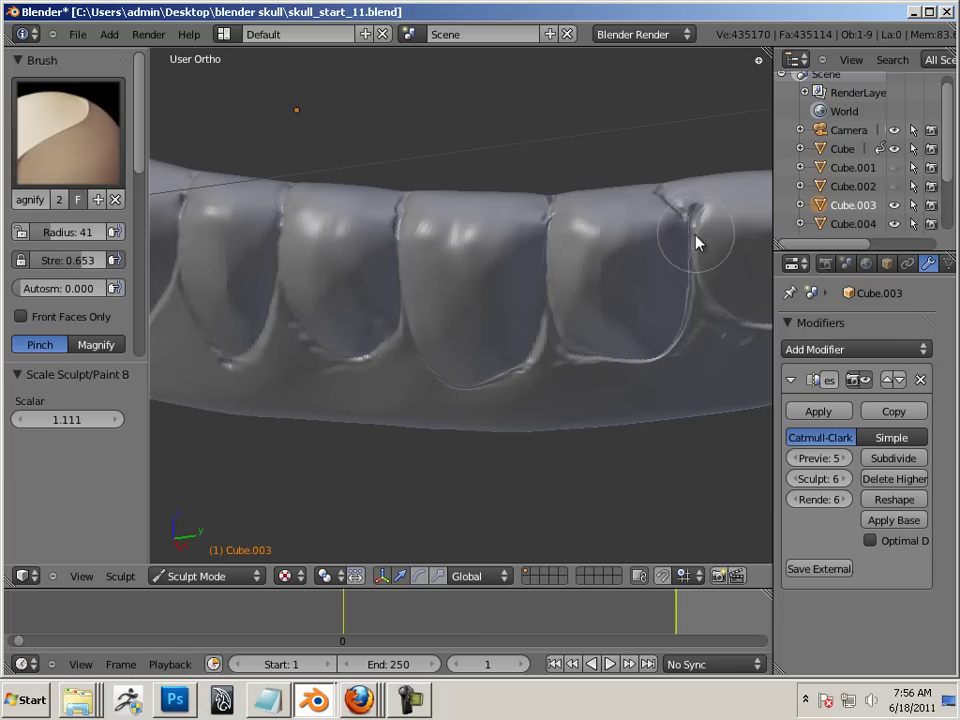
Step: Return to Object Mode and raise the lower teeth about 0.004 units along the Z axis
mouse_move(707, 146)
middle_down()
mouse_move(655, 148)
mouse_move(690, 96)
middle_up()
scroll(259, 255, down, 5)
middle_drag(259, 255, 458, 209)
scroll(458, 209, up, 4)
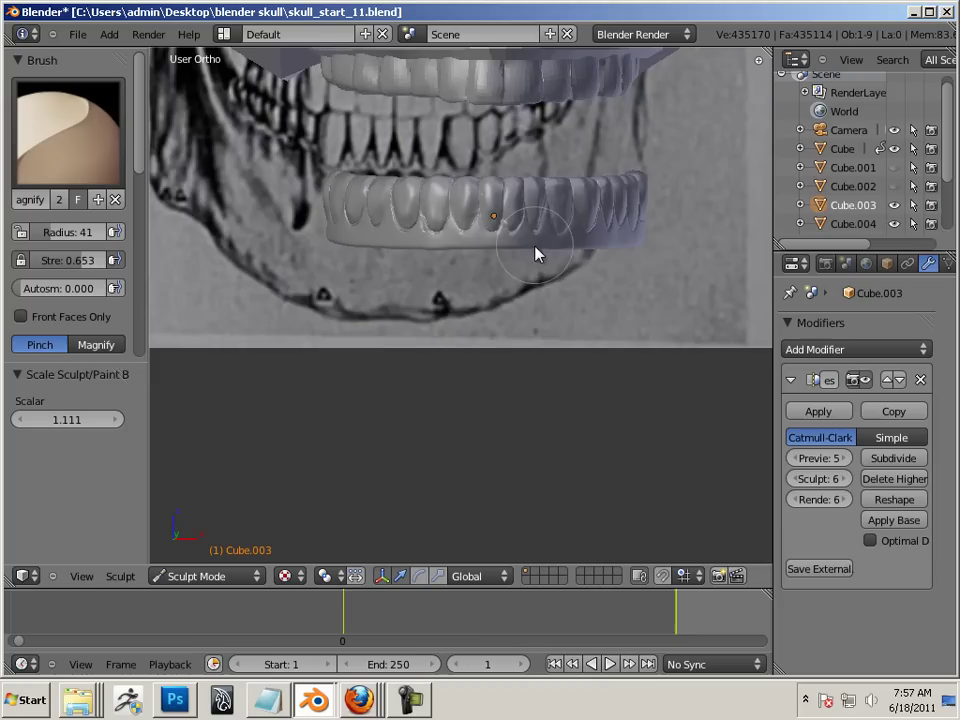
shift+middle_drag(537, 259, 458, 323)
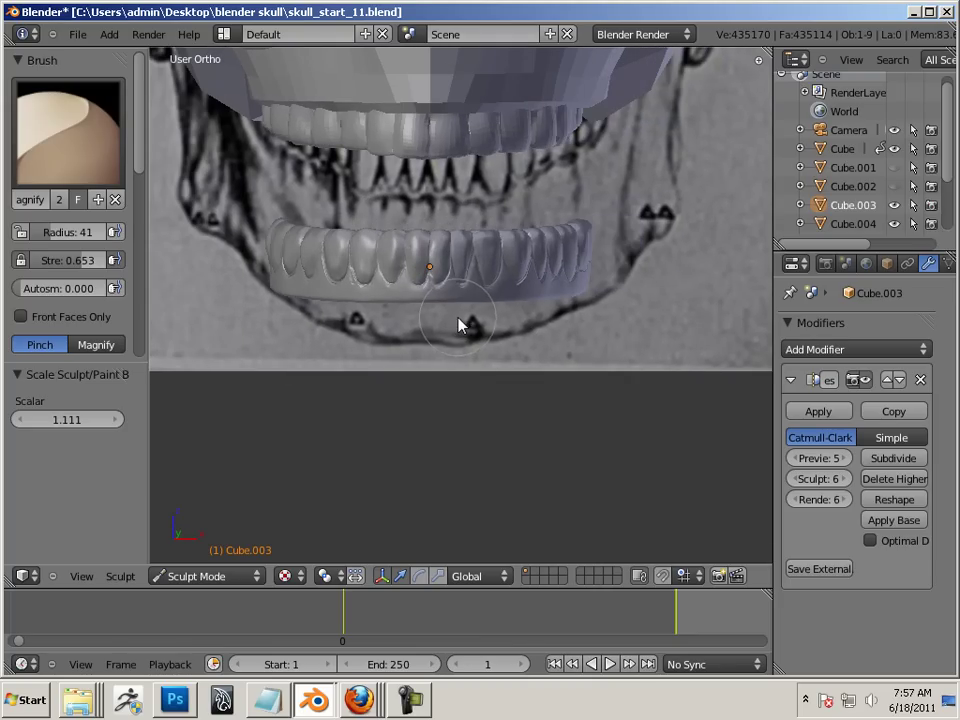
click(205, 577)
click(230, 558)
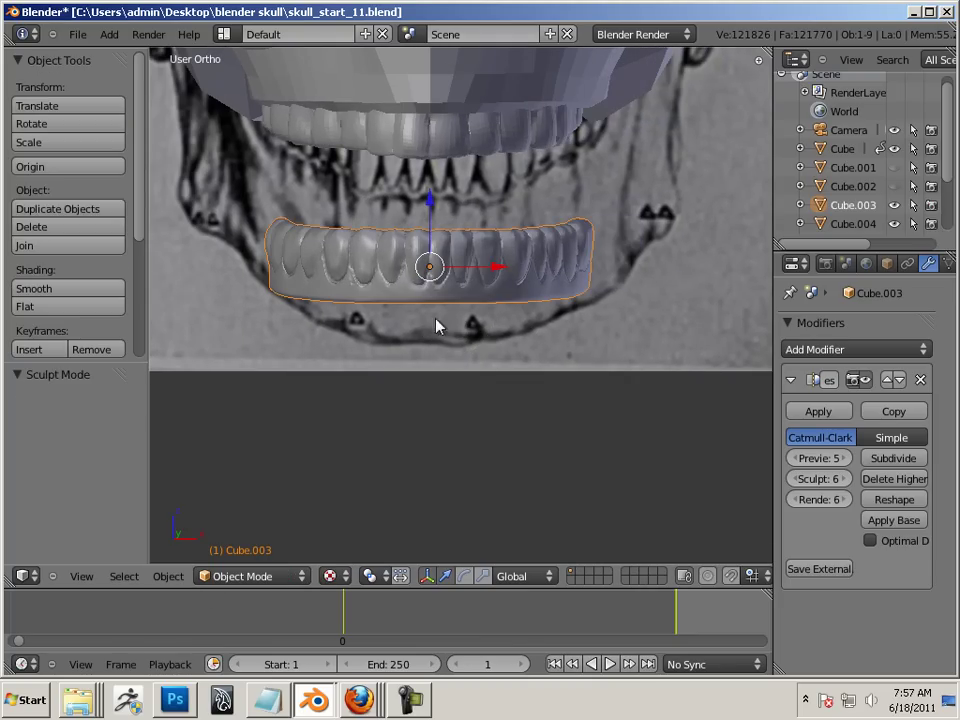
click(428, 200)
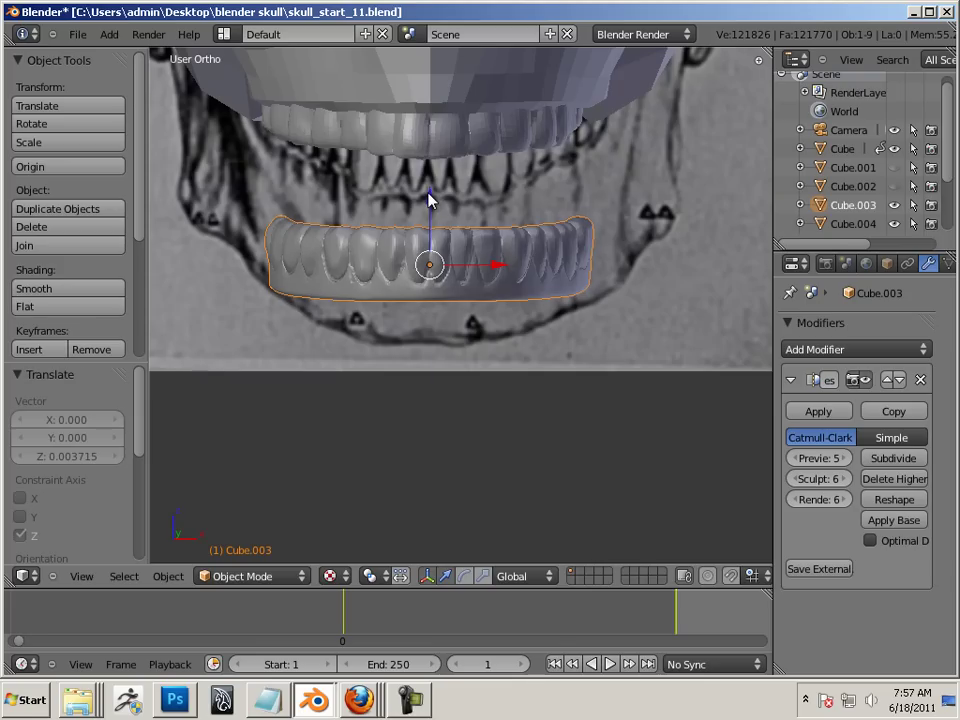
Step: Raise the lower teeth about 0.104 units along Z in front view, and lower the upper teeth along Z towards them
key(KP_1)
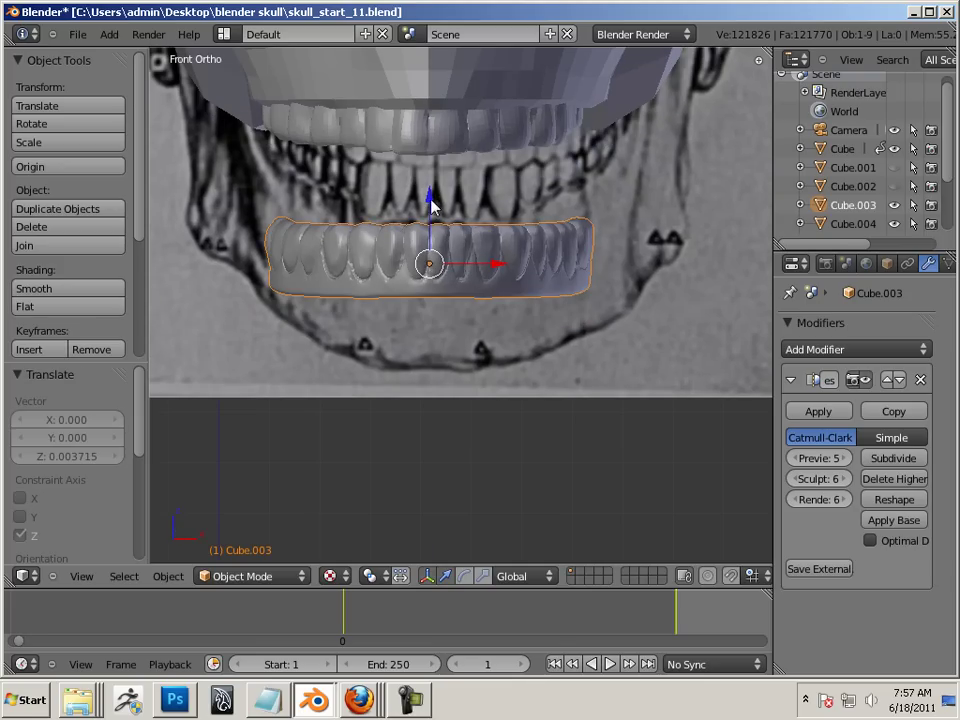
drag(428, 200, 446, 144)
right_click(447, 132)
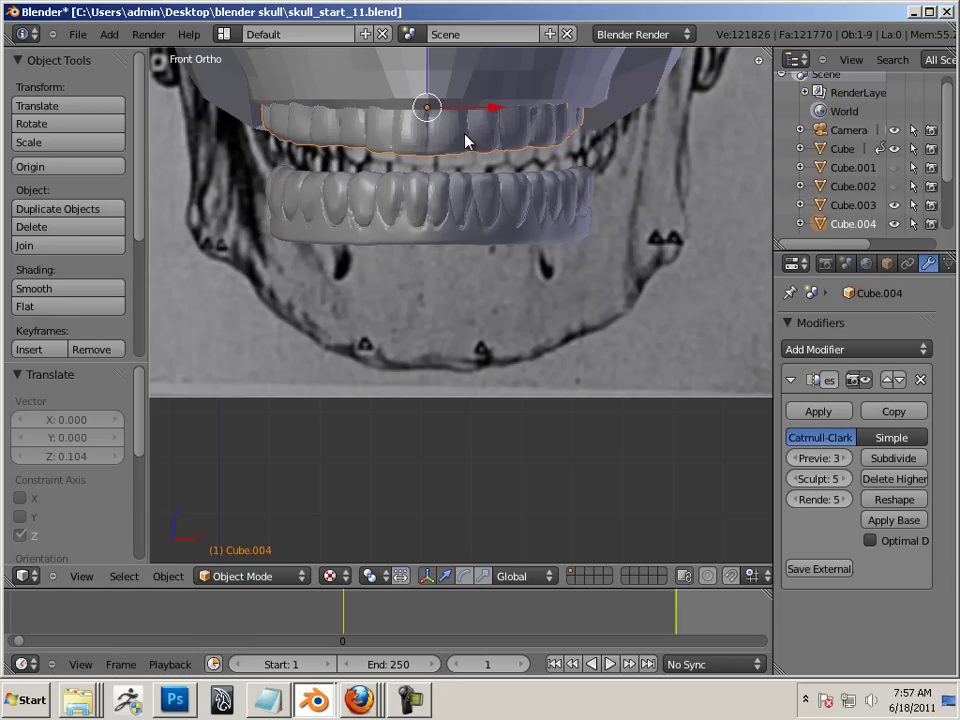
drag(427, 62, 425, 90)
key(a)
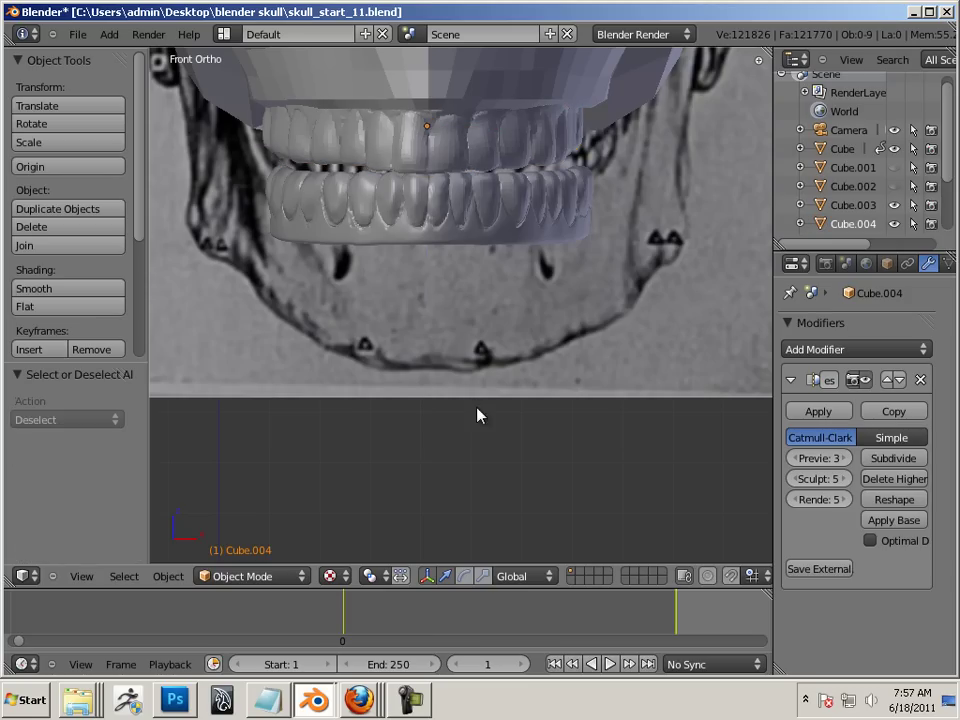
shift+middle_drag(418, 397, 427, 421)
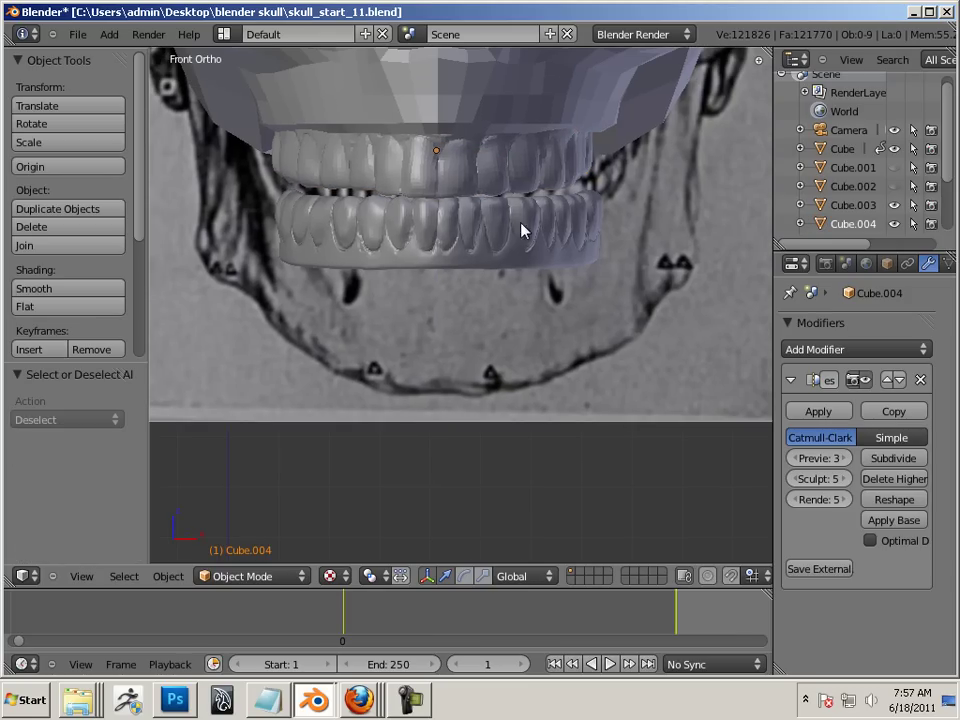
mouse_move(512, 463)
middle_down()
mouse_move(484, 456)
mouse_move(560, 464)
mouse_move(519, 460)
middle_up()
key(Tab)
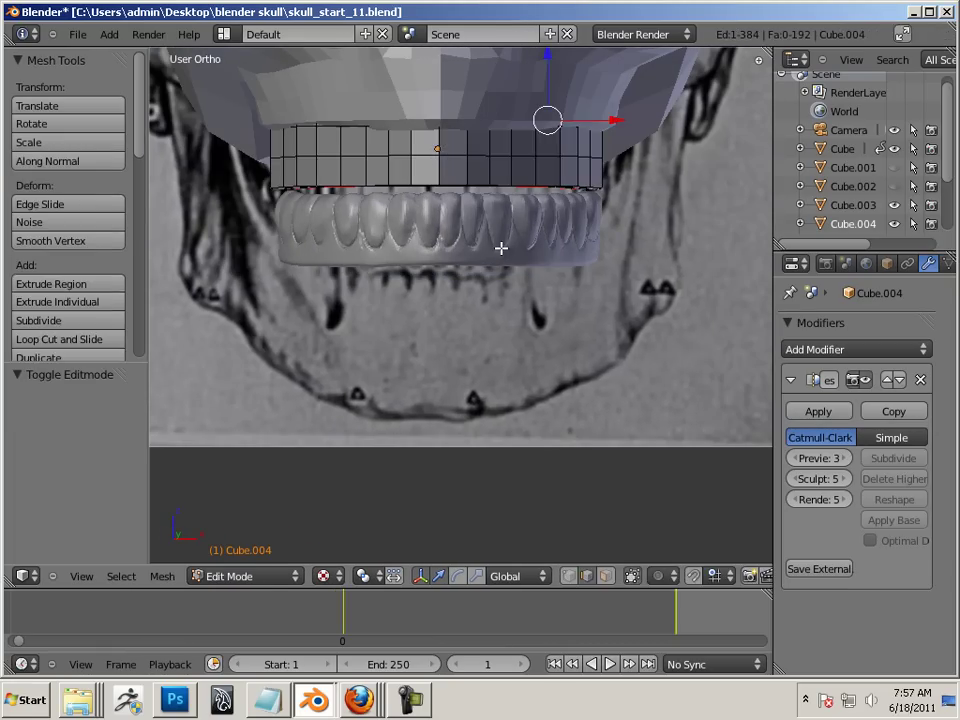
key(Tab)
Step: Select the lower teeth and set their Multires preview level to 1, keeping the sculpt level at 6
right_click(502, 256)
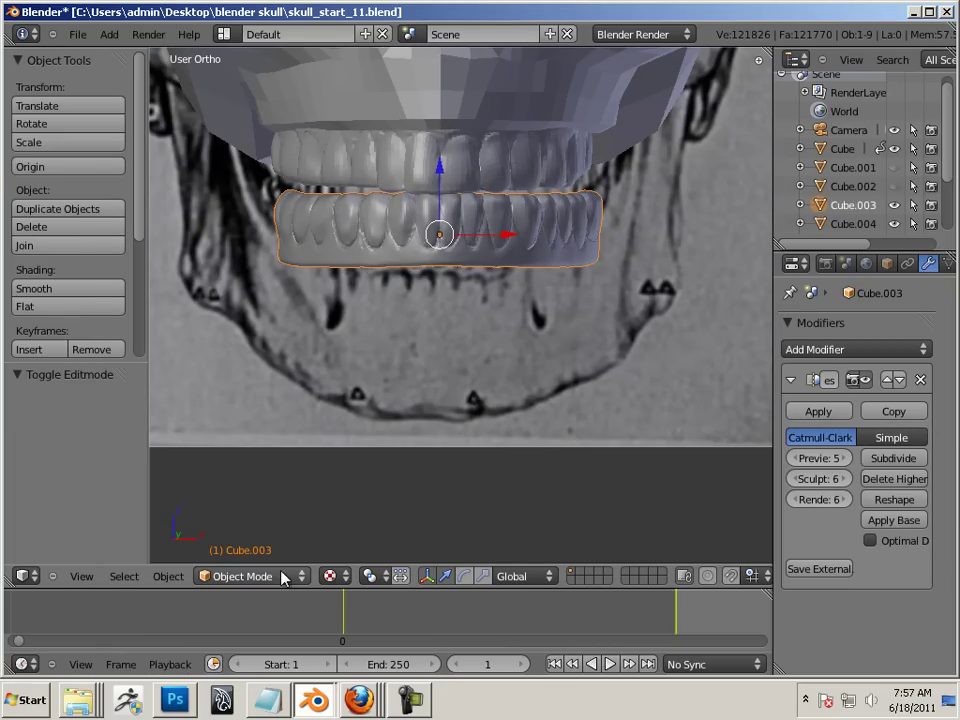
click(797, 480)
click(797, 480)
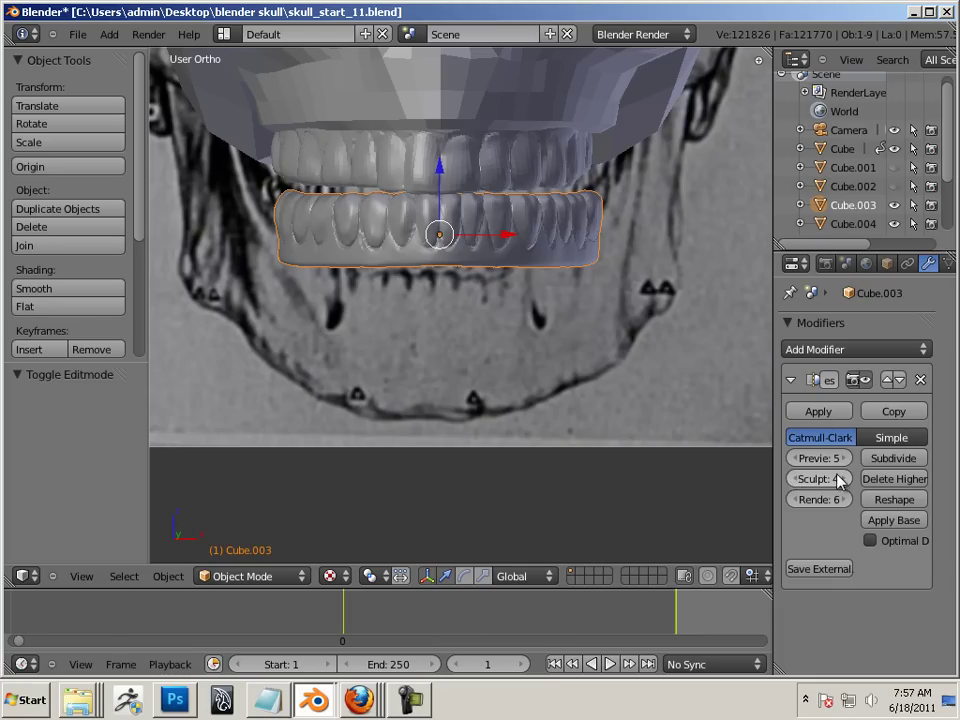
click(843, 479)
click(843, 479)
click(795, 458)
click(795, 458)
click(795, 458)
click(795, 458)
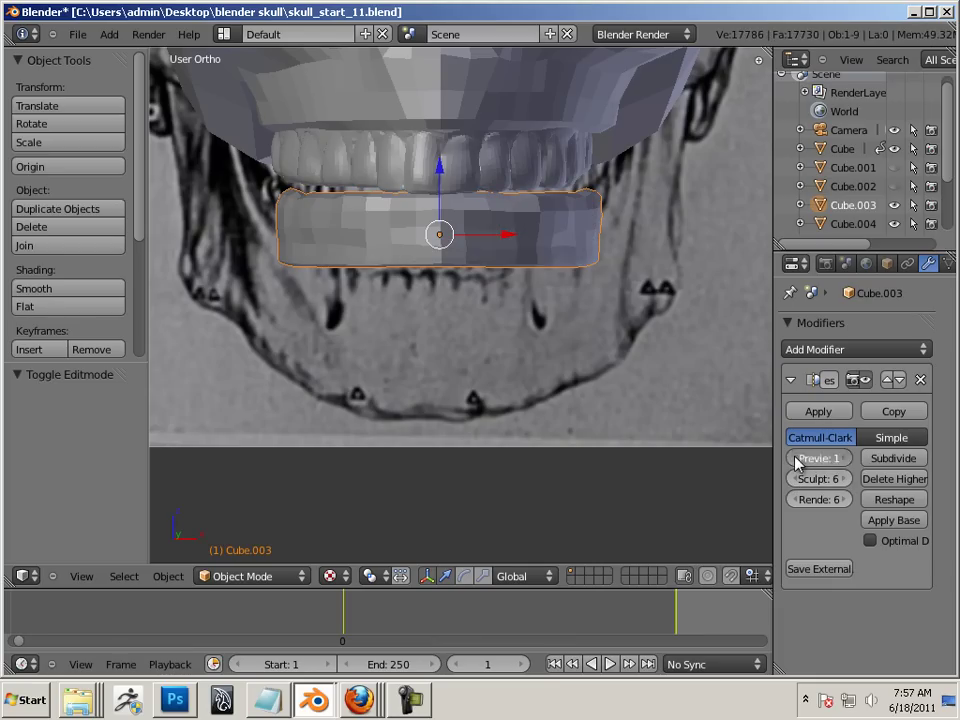
click(795, 458)
click(845, 458)
click(413, 248)
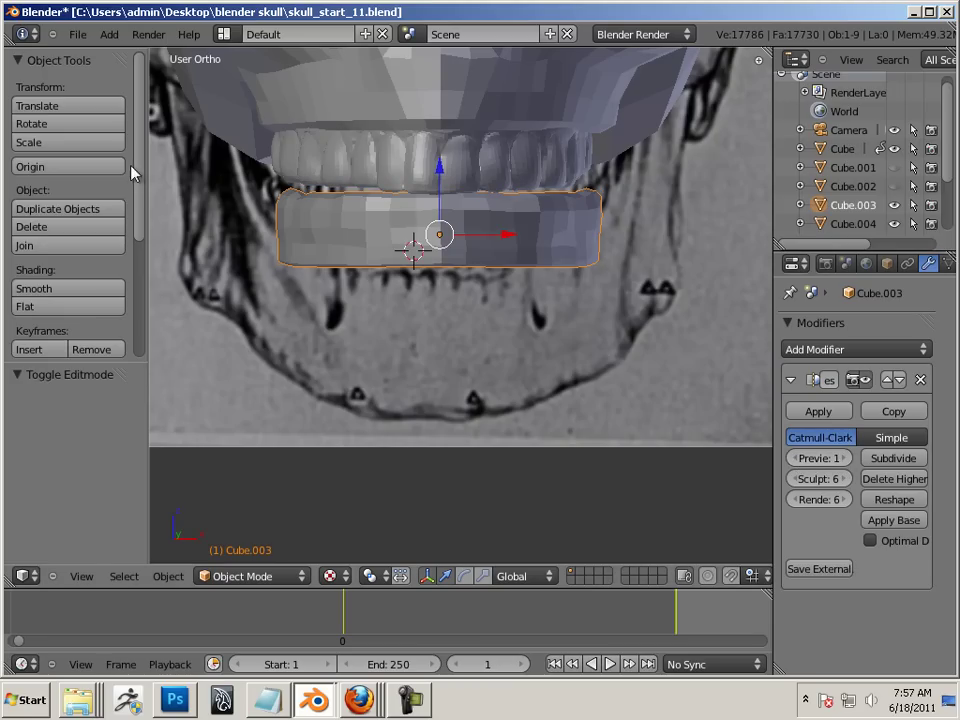
Step: Switch the lower teeth to Sculpt Mode and choose the Grab brush with a radius of 137
click(259, 578)
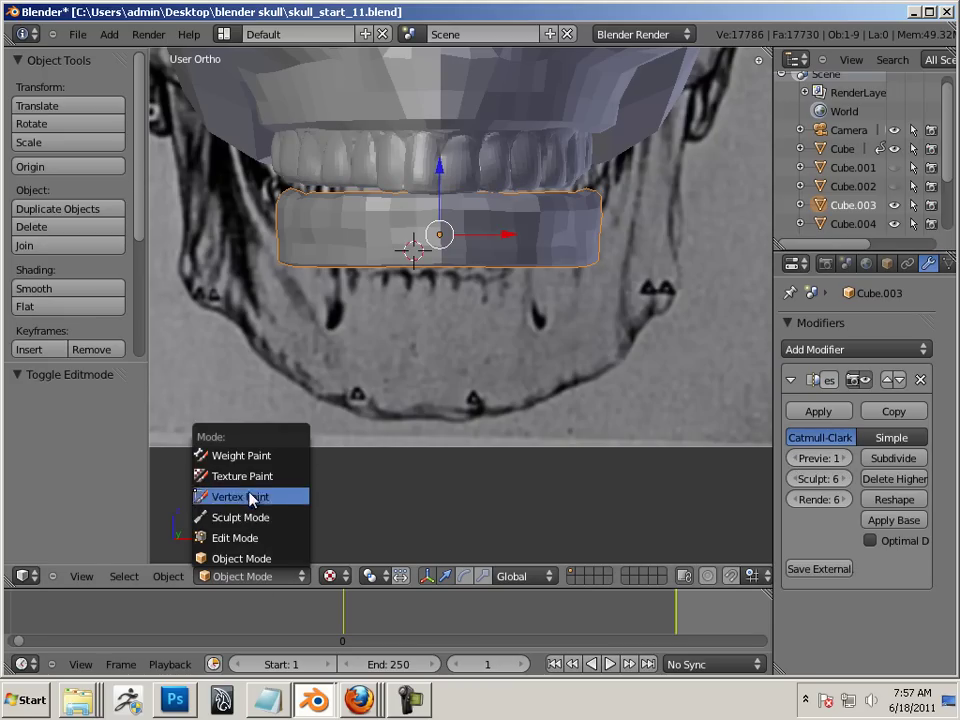
click(255, 518)
click(85, 135)
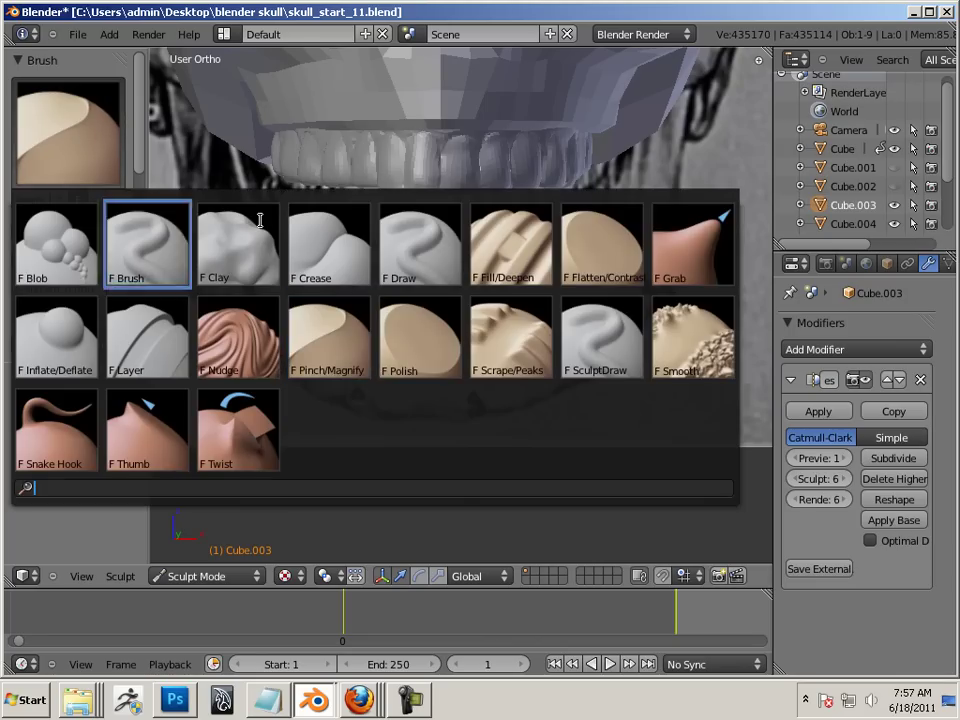
click(701, 257)
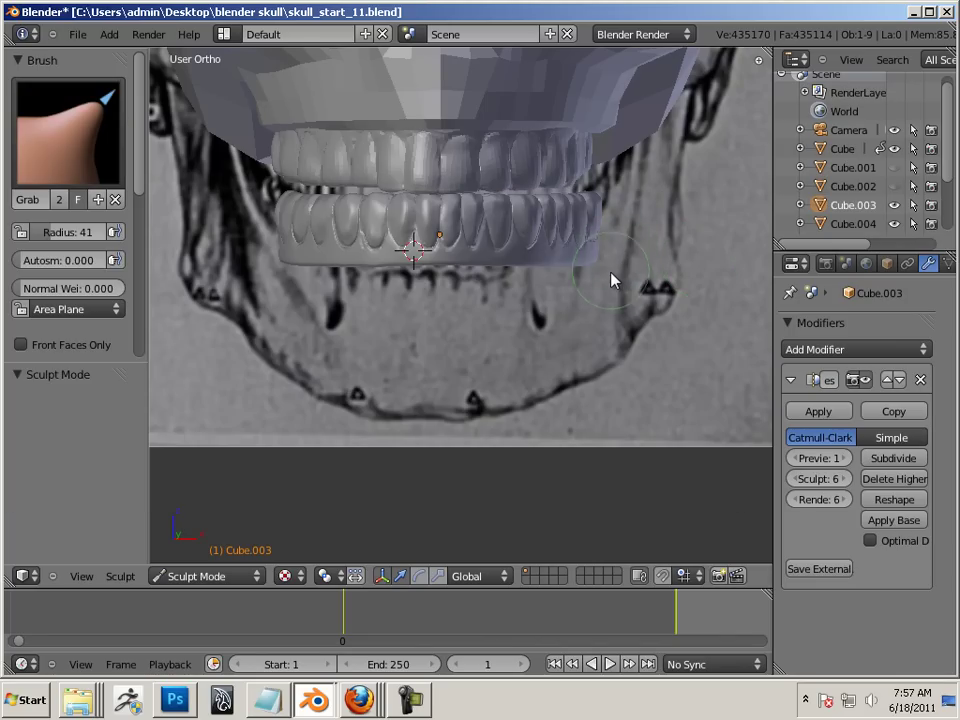
key(bracketright)
key(bracketright)
key(bracketright)
key(bracketright)
key(bracketright)
key(bracketright)
key(bracketright)
key(bracketright)
key(bracketright)
key(bracketright)
key(bracketright)
key(bracketright)
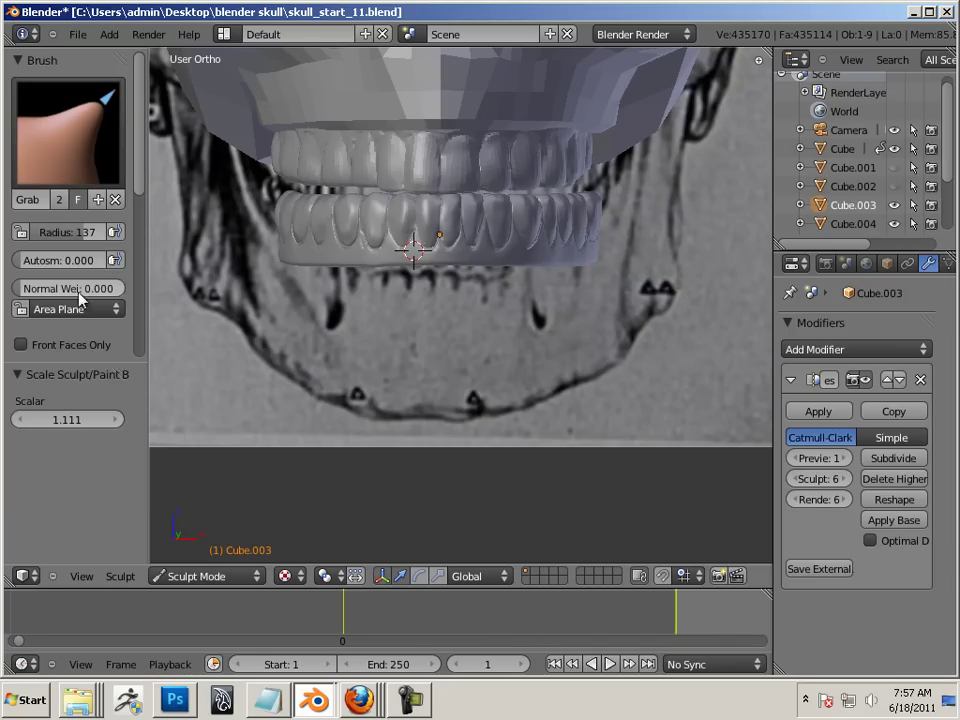
Step: Enable X mirroring and pull the outer ends of the lower teeth inward and upward with Grab, undoing the last unwanted strokes
mouse_move(139, 175)
mouse_down()
mouse_move(157, 243)
mouse_move(156, 317)
mouse_up()
click(21, 252)
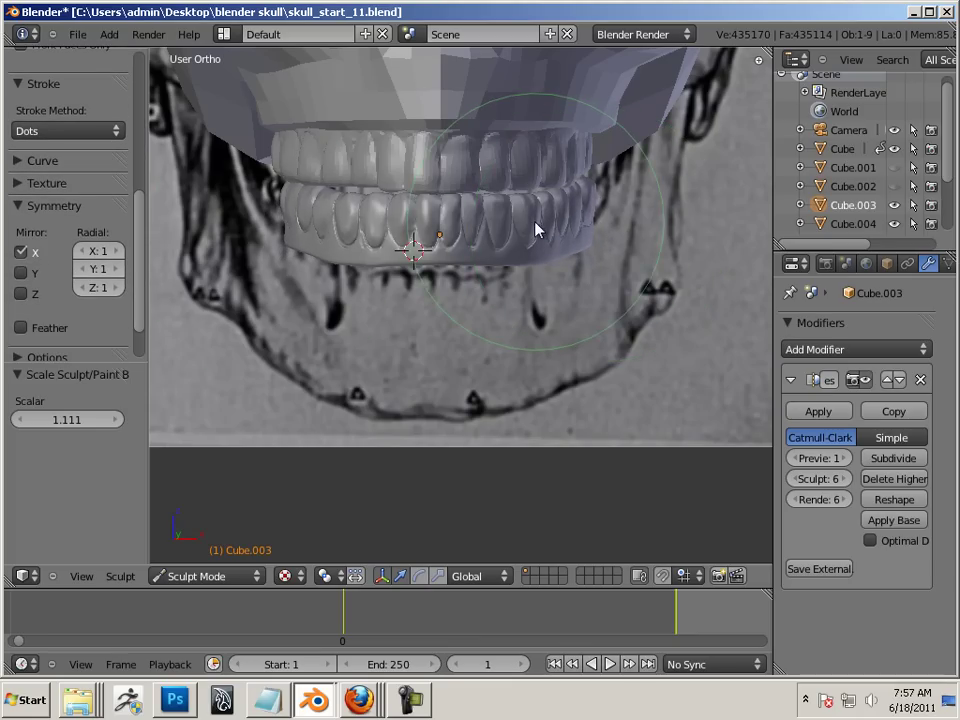
key(ctrl+z)
key(ctrl+z)
key(ctrl+z)
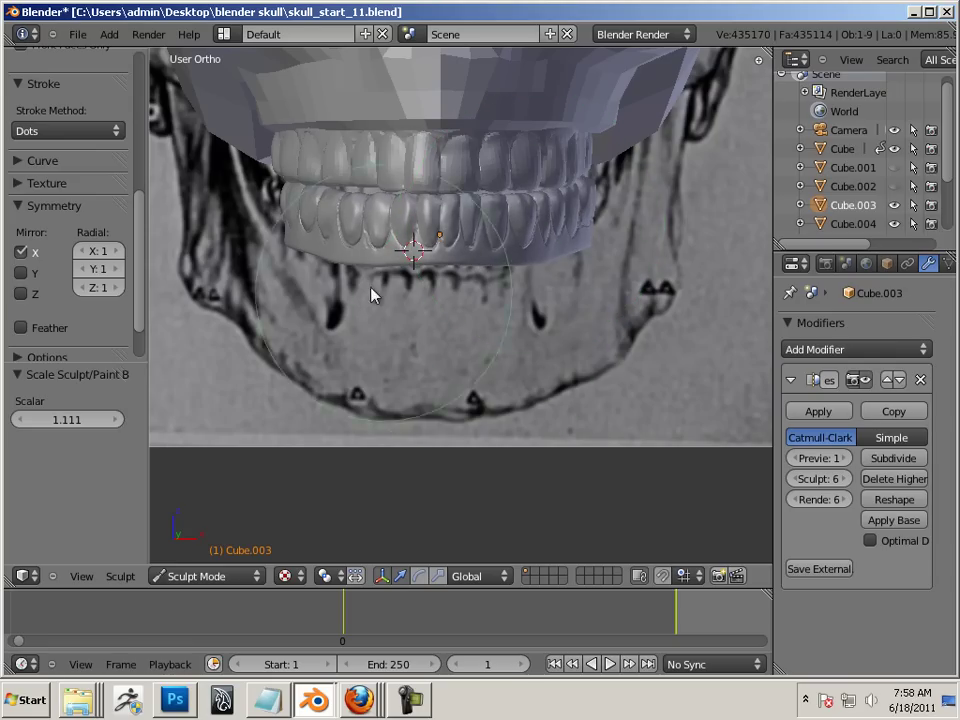
Step: Turn off X mirroring and adjust individual lower teeth with a smaller Grab brush to make the row less uniform
click(24, 252)
key(bracketleft)
key(bracketright)
key(bracketleft)
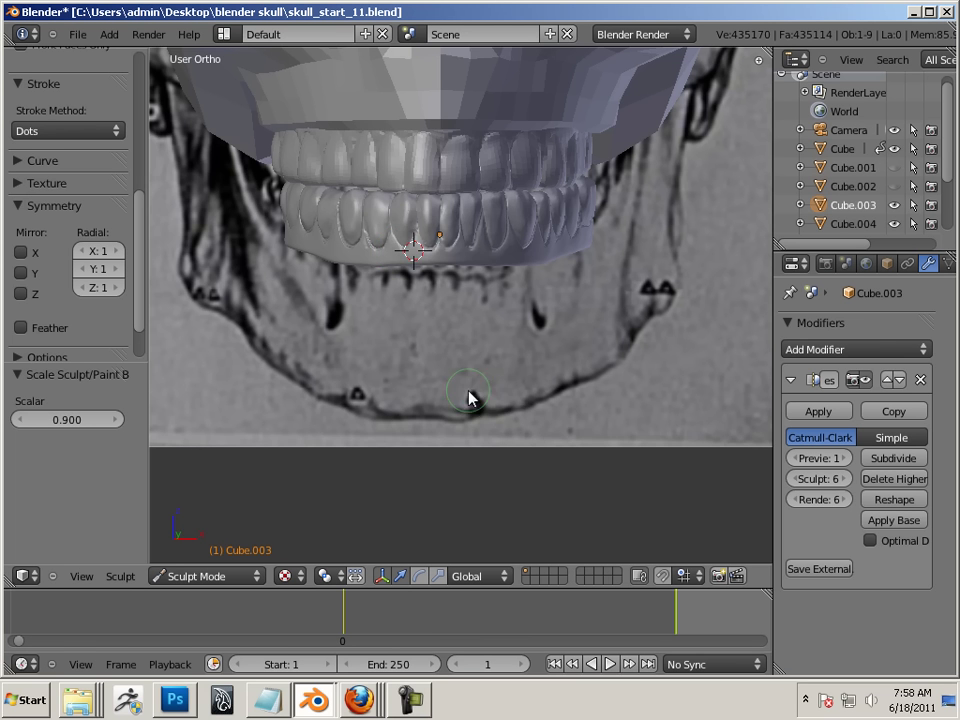
Step: Examine how both rows of teeth fit the whole skull and the reference image from the front
scroll(490, 393, down, 3)
mouse_move(377, 330)
middle_down()
mouse_move(294, 321)
mouse_move(291, 347)
mouse_move(230, 296)
mouse_move(274, 317)
mouse_move(394, 334)
mouse_move(369, 330)
middle_up()
scroll(230, 296, up, 3)
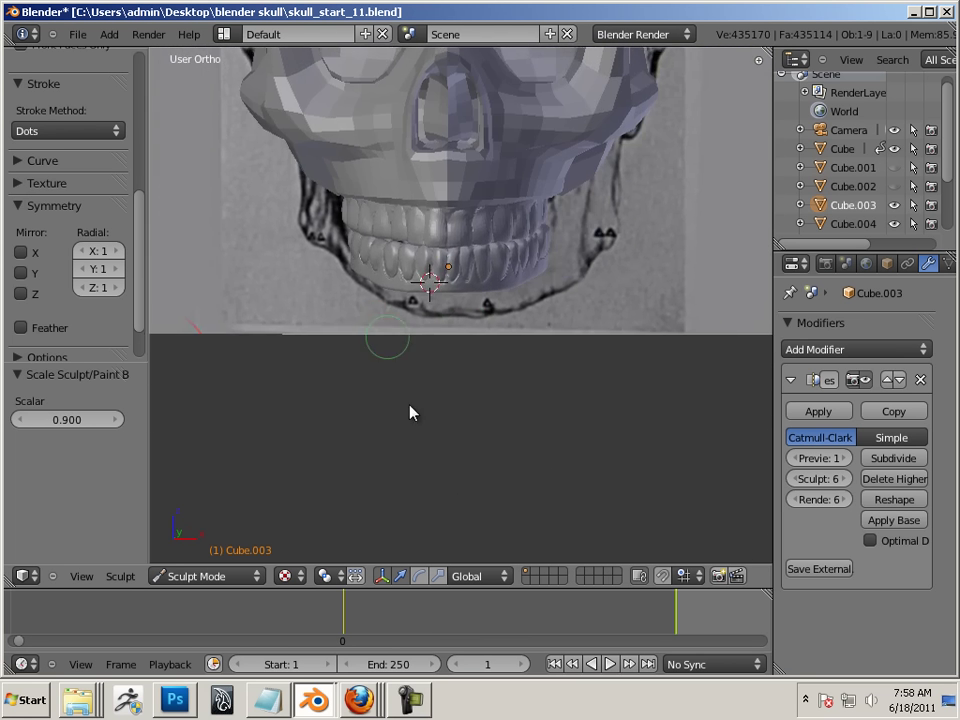
shift+middle_drag(424, 464, 432, 522)
scroll(382, 447, down, 2)
shift+middle_drag(380, 447, 367, 486)
mouse_move(367, 486)
middle_down()
mouse_move(356, 453)
mouse_move(155, 466)
mouse_move(373, 470)
mouse_move(362, 470)
middle_up()
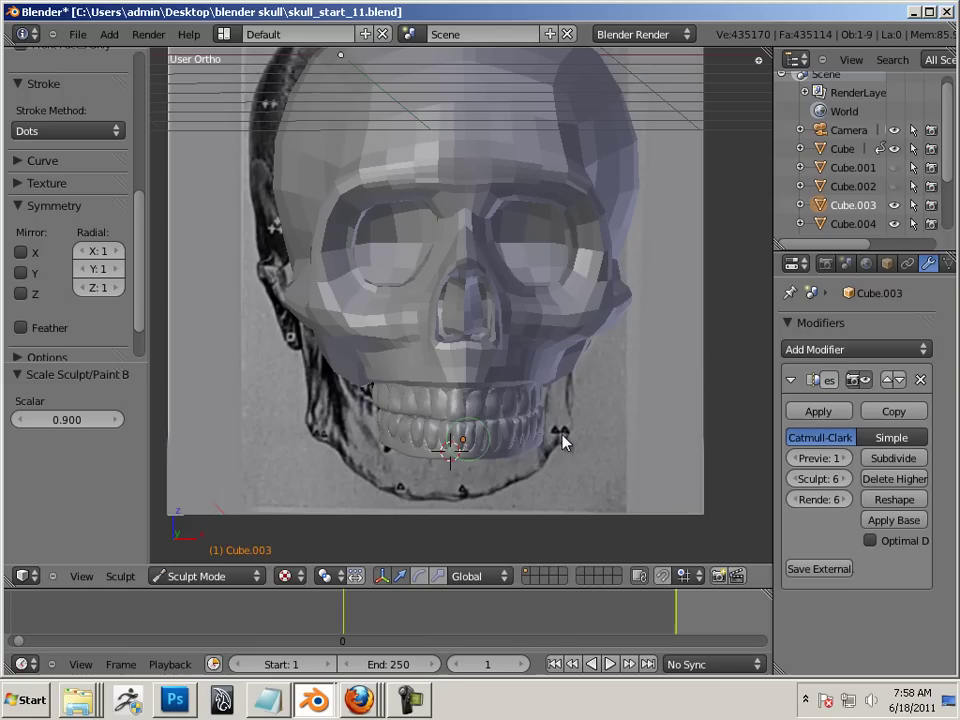